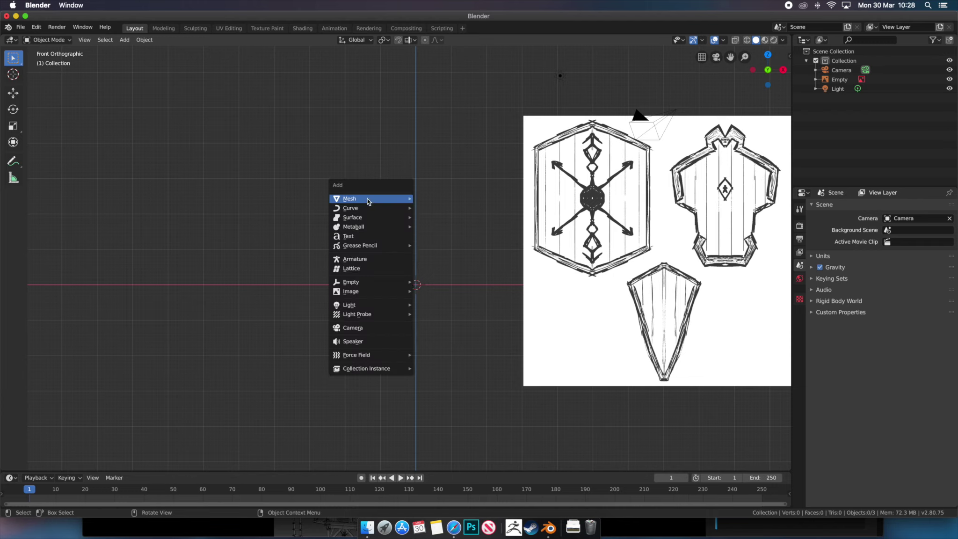
pyautogui.hotkey('shift', 'a')
# Add a single vertex with a clipped Mirror modifier and extrude the first trim vertex.
pyautogui.click(543, 341)
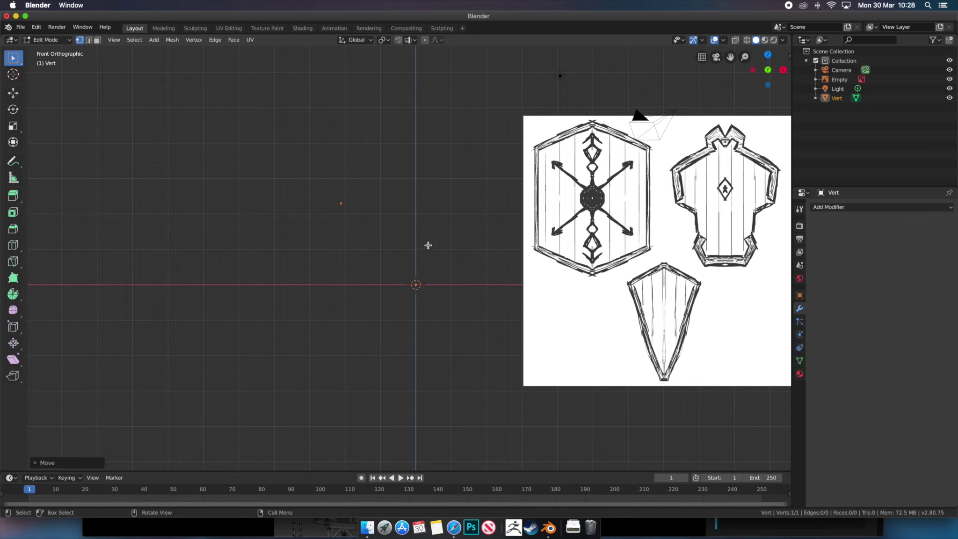
pyautogui.click(842, 207)
pyautogui.click(767, 301)
pyautogui.press('e')
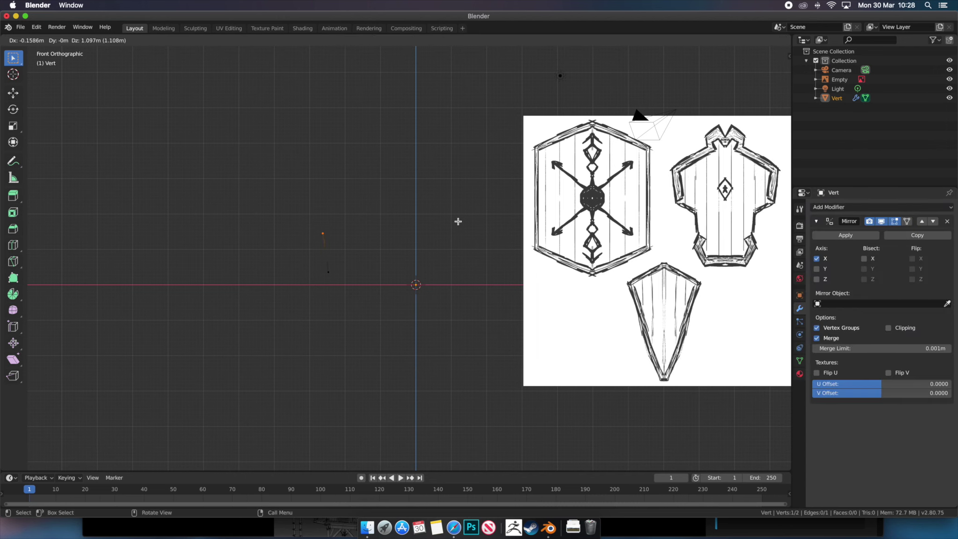
pyautogui.click(546, 174)
pyautogui.click(887, 328)
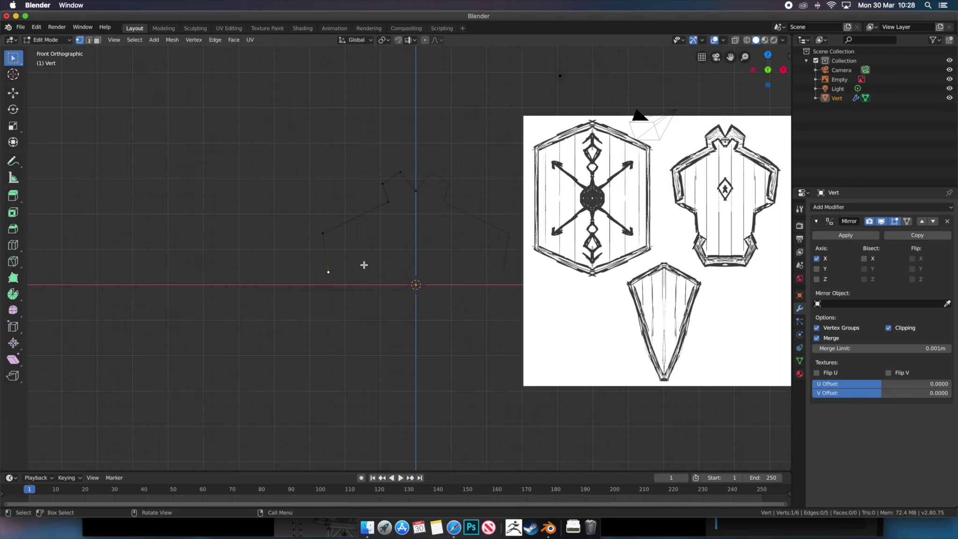
# Extrude further vertices along the sketch's upper trim outline.
pyautogui.press('Tab')
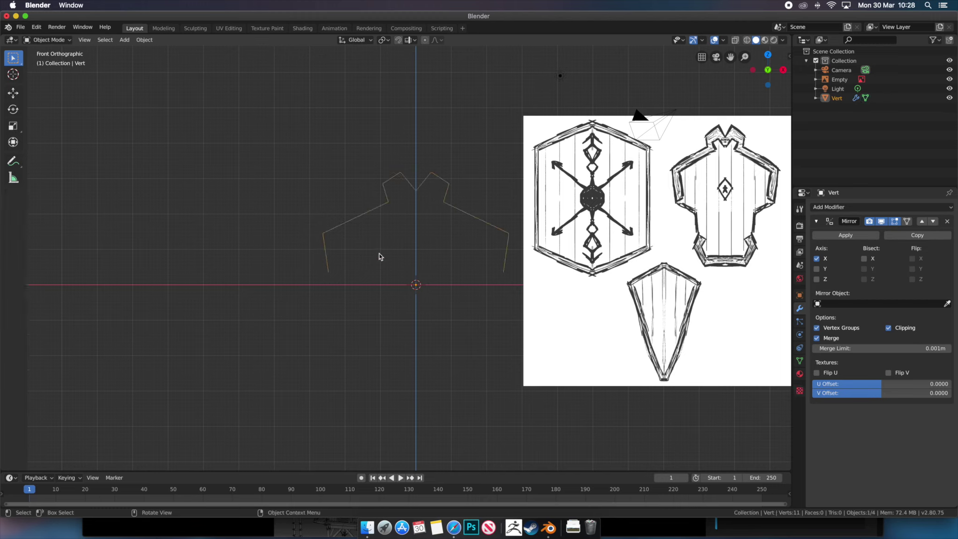
pyautogui.press('Tab')
pyautogui.press('e')
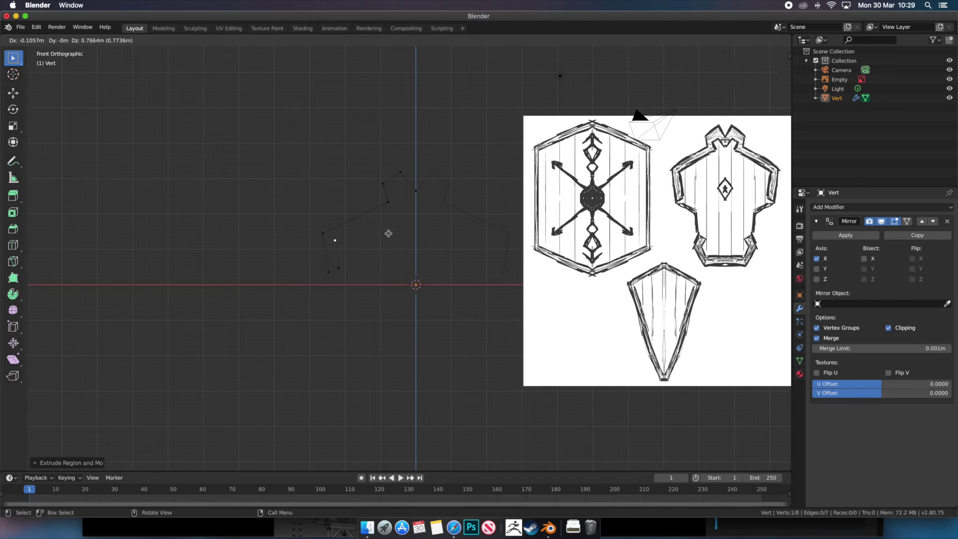
pyautogui.click(453, 177)
pyautogui.press('e')
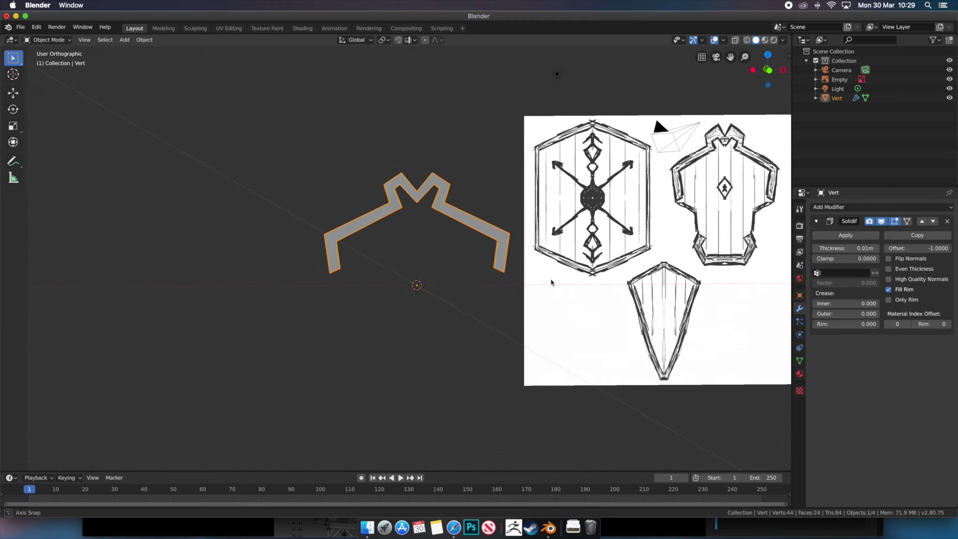
# Increase the Solidify thickness to turn the upper trim outline into a thick band.
pyautogui.moveTo(551, 282); pyautogui.dragTo(562, 279, button='middle')
pyautogui.click(909, 247)
pyautogui.moveTo(845, 248); pyautogui.dragTo(870, 248)
pyautogui.moveTo(467, 281); pyautogui.dragTo(492, 289, button='middle')
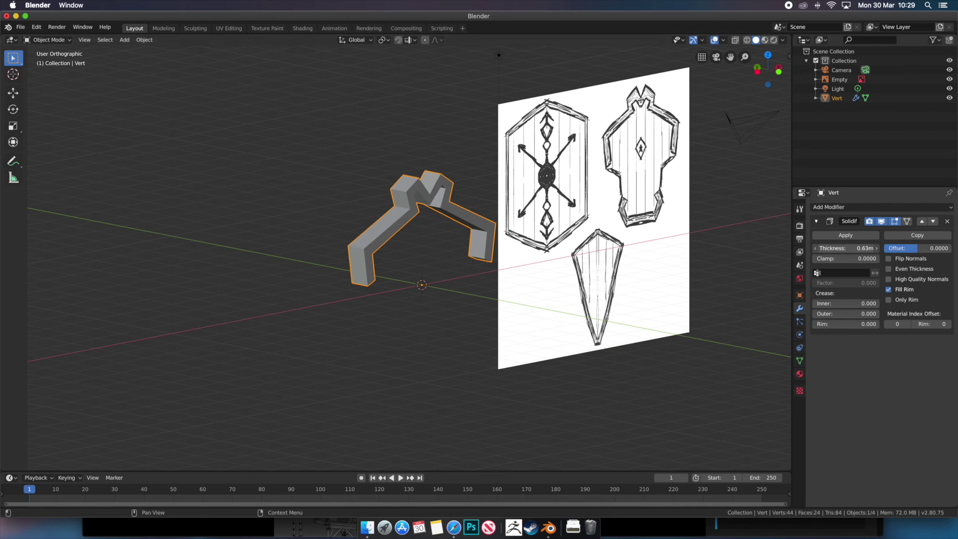
pyautogui.press('KP_1')
# Add a second single-vertex object and place it below the upper trim.
pyautogui.hotkey('shift', 'a')
pyautogui.click(538, 415)
pyautogui.keyDown('shift'); pyautogui.moveTo(513, 306); pyautogui.dragTo(495, 277, button='middle'); pyautogui.keyUp('shift')
pyautogui.press('g')
pyautogui.click(435, 345)
# Give Vert.001 a clipped Mirror modifier and extrude the first lower-trim vertices.
pyautogui.click(879, 207)
pyautogui.click(728, 303)
pyautogui.press('e')
pyautogui.click(430, 345)
pyautogui.press('e')
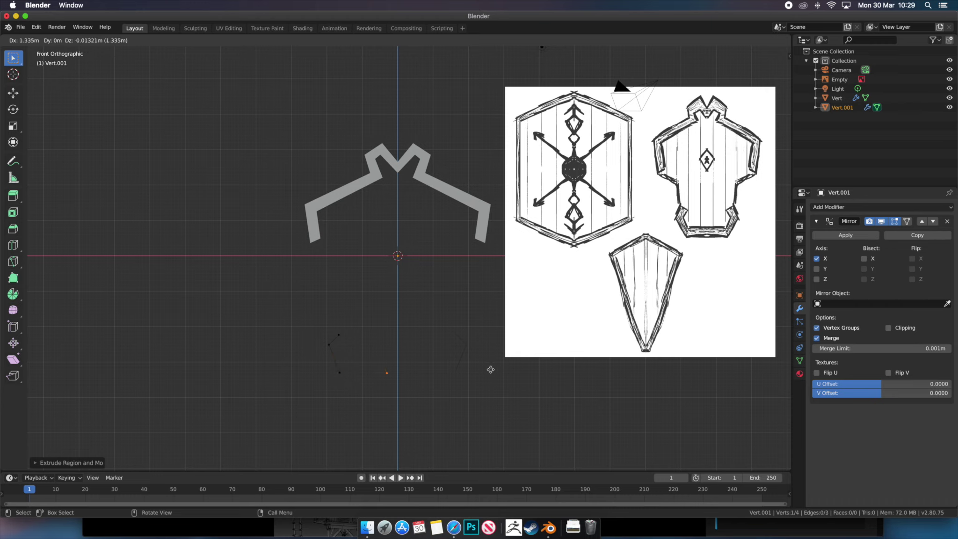
pyautogui.click(490, 369)
pyautogui.click(888, 327)
# Finish the lower outline, apply the Mirror, and fill the outline with a face.
pyautogui.press('e')
pyautogui.click(382, 343)
pyautogui.press('e')
pyautogui.click(437, 368)
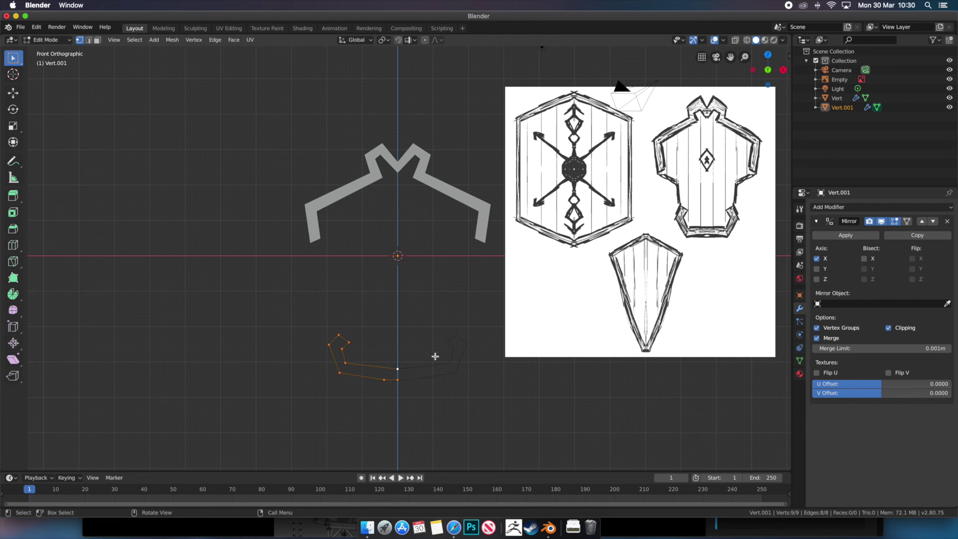
pyautogui.press('Tab')
pyautogui.click(845, 235)
pyautogui.press('Tab')
pyautogui.press('a')
pyautogui.press('f')
# Add a Solidify modifier to the lower trim and inspect its thickness.
pyautogui.click(835, 206)
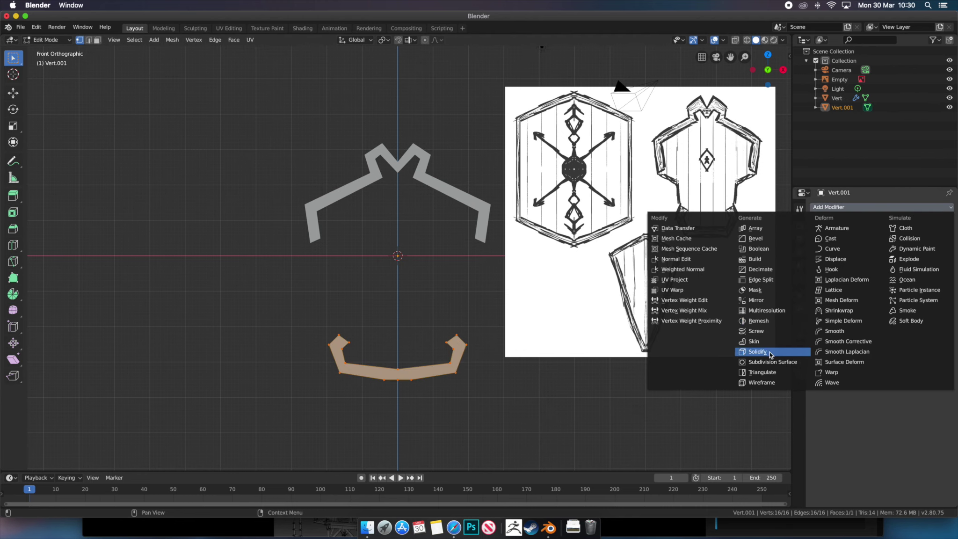
pyautogui.click(705, 353)
pyautogui.moveTo(646, 197)
pyautogui.mouseDown(button='middle')
pyautogui.moveTo(683, 126)
pyautogui.moveTo(704, 112)
pyautogui.mouseUp(button='middle')
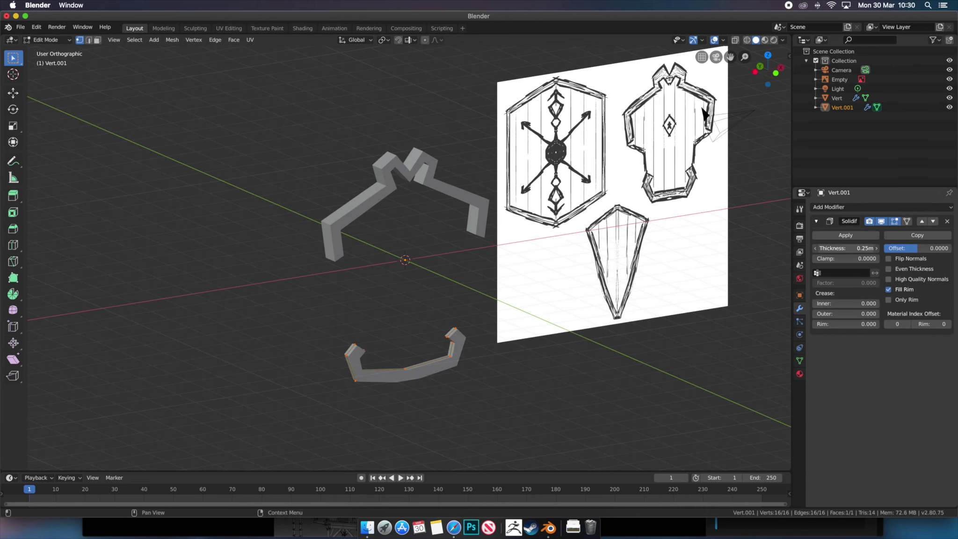
pyautogui.press('Tab')
pyautogui.click(384, 211)
pyautogui.press('KP_3')
pyautogui.hotkey('ctrl', 'z')
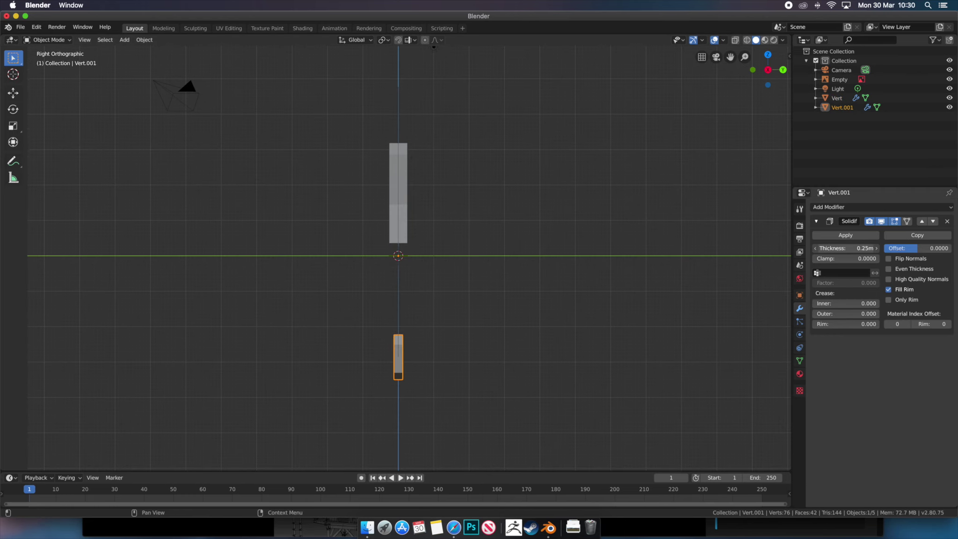
# Set Solidify Thickness to 0.5 m and compare both trims from the front.
pyautogui.click(845, 248)
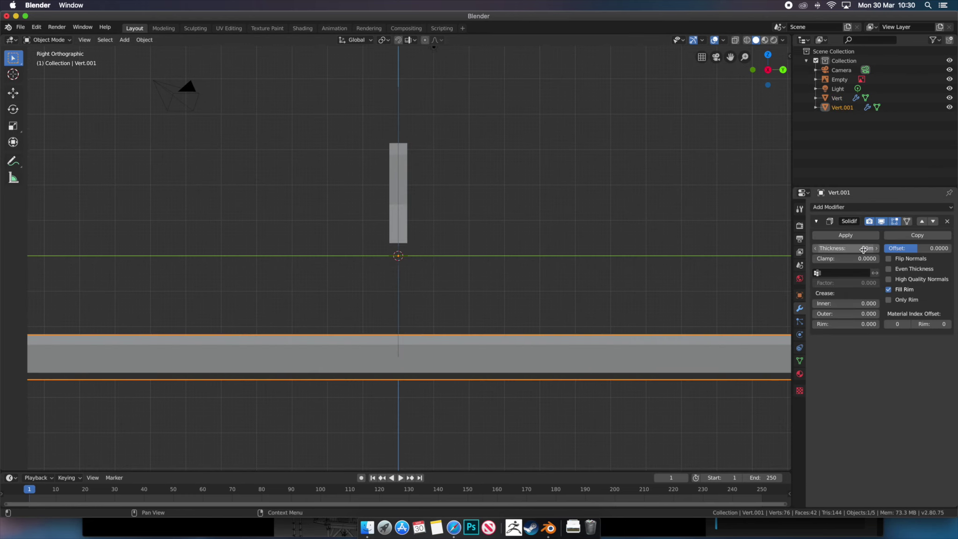
pyautogui.write('0.5')
pyautogui.press('Return')
pyautogui.click(398, 192)
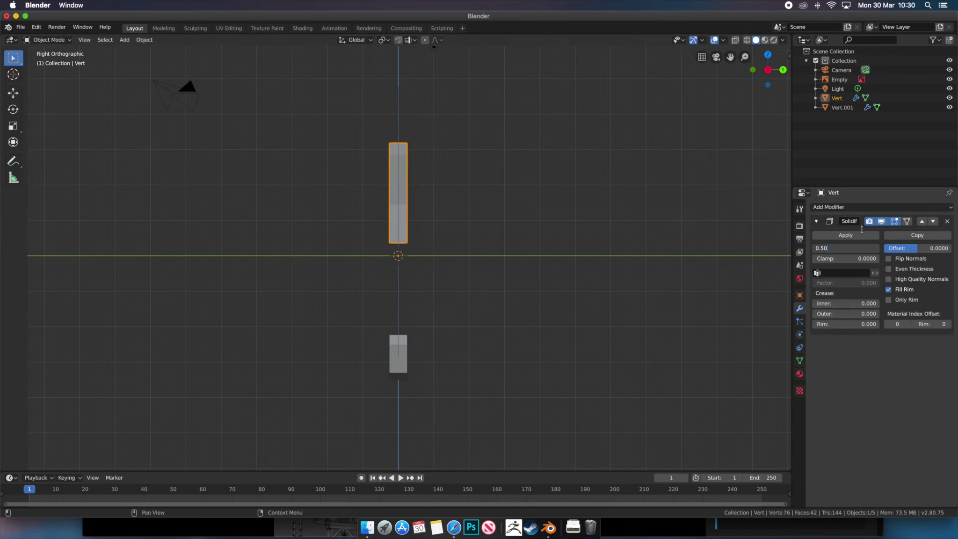
pyautogui.moveTo(460, 199); pyautogui.dragTo(590, 248, button='middle')
pyautogui.press('KP_1')
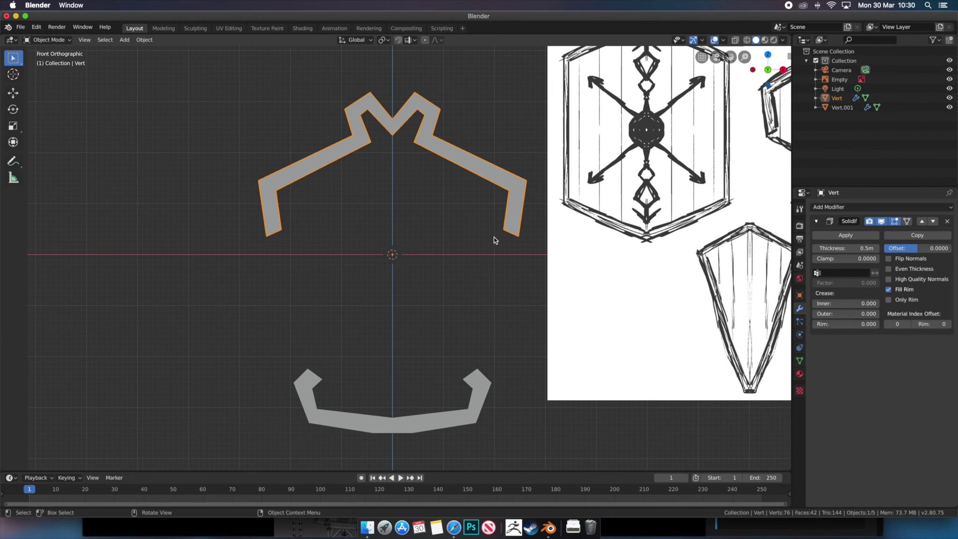
pyautogui.hotkey('alt', 'a')
pyautogui.hotkey('shift', 'a')
# Add a cube and flatten it into a thin slab.
pyautogui.click(496, 324)
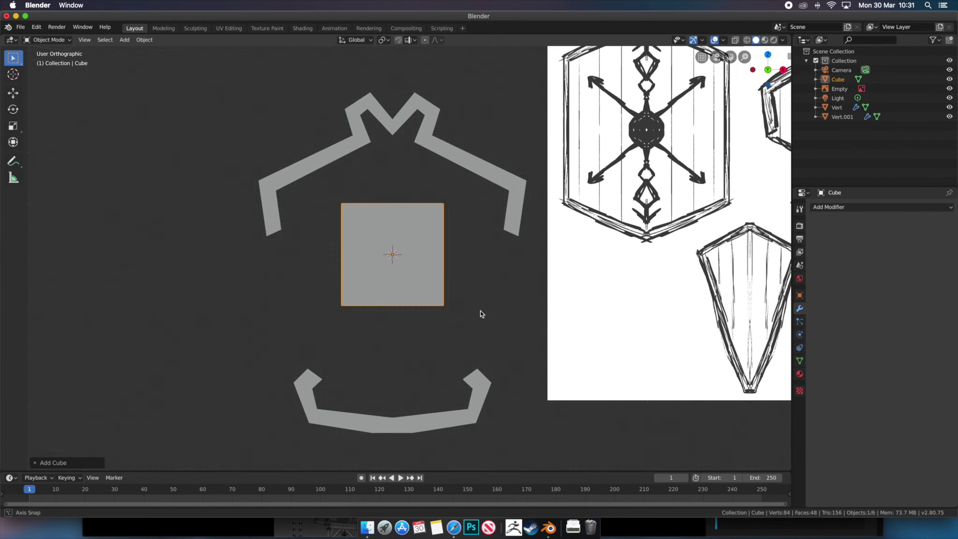
pyautogui.moveTo(479, 312); pyautogui.dragTo(510, 262, button='middle')
pyautogui.press('s')
pyautogui.press('y')
pyautogui.click(515, 258)
pyautogui.press('KP_1')
# Narrow the slab into a plank positioned at the shield's left edge.
pyautogui.press('g')
pyautogui.press('z')
pyautogui.press('x')
pyautogui.click(459, 250)
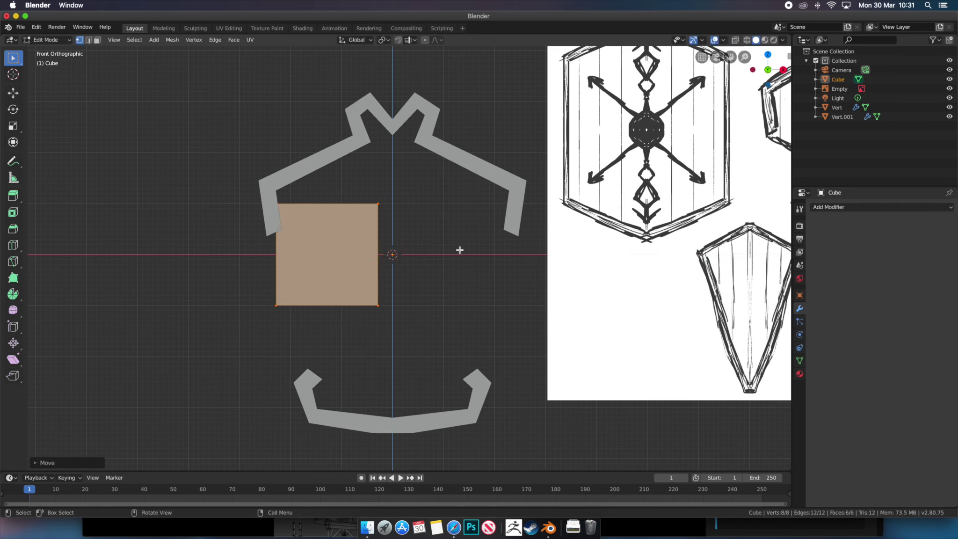
pyautogui.press('s')
pyautogui.press('x')
pyautogui.click(382, 246)
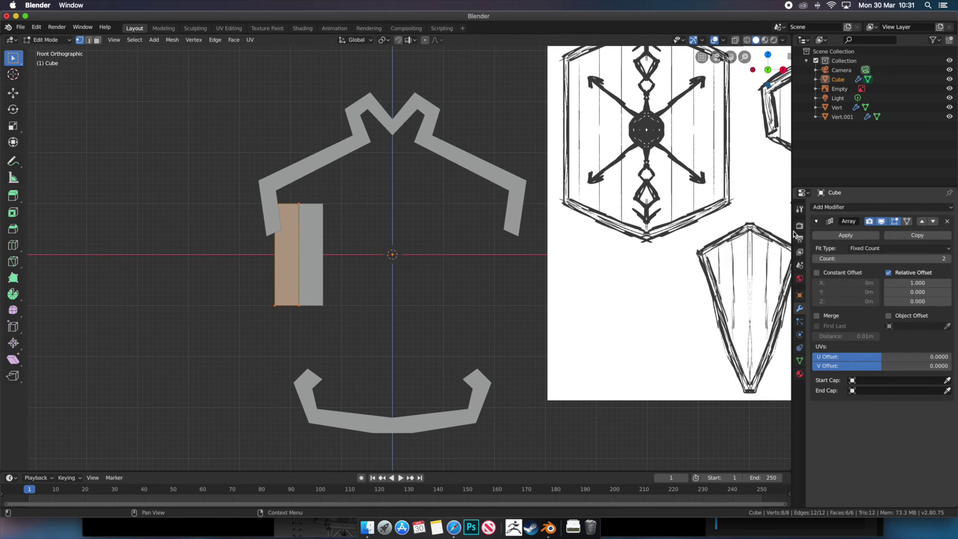
# Enlarge the plank and reduce the Array to 6 copies.
pyautogui.press('s')
pyautogui.click(581, 259)
pyautogui.click(816, 259)
pyautogui.scroll(-2, 622, 96)
# Stretch and lower the plank so it spans between the trims.
pyautogui.press('s')
pyautogui.press('z')
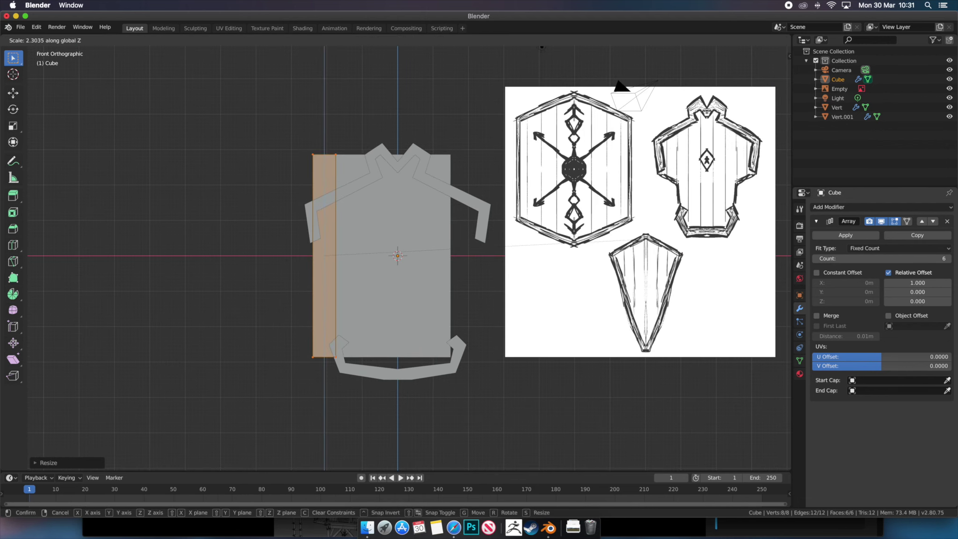
pyautogui.click(661, 237)
pyautogui.press('g')
pyautogui.press('z')
pyautogui.click(661, 244)
pyautogui.press('s')
pyautogui.press('z')
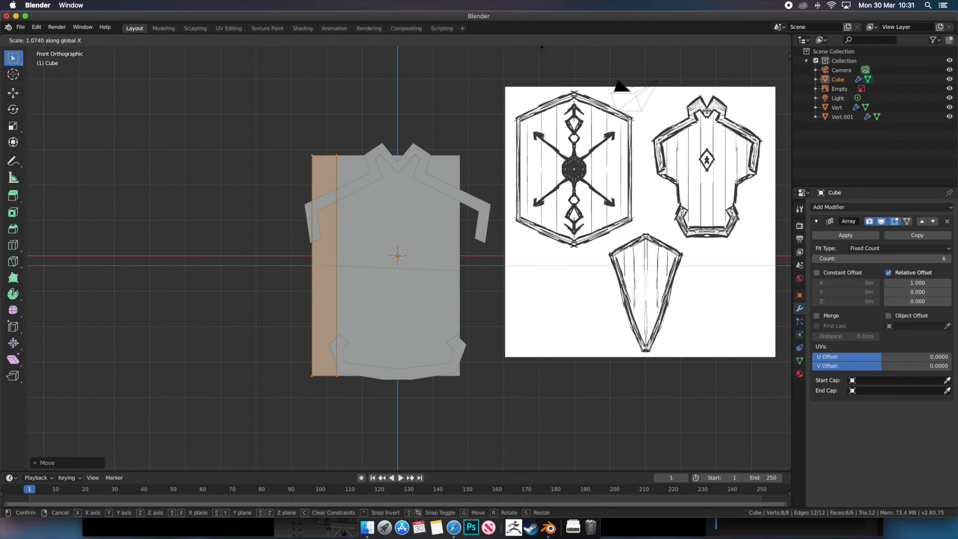
pyautogui.click(678, 278)
# Adjust the plank's width and depth.
pyautogui.press('s')
pyautogui.press('x')
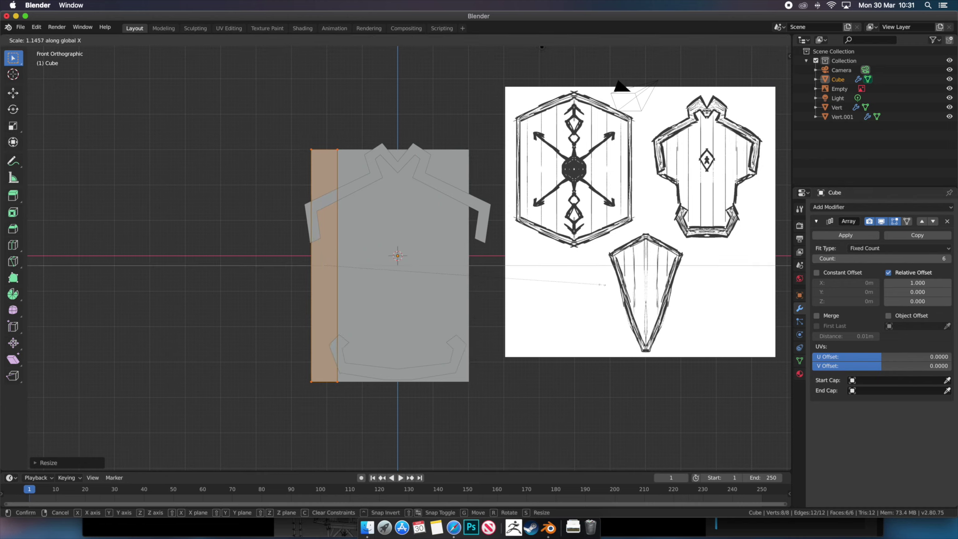
pyautogui.click(629, 284)
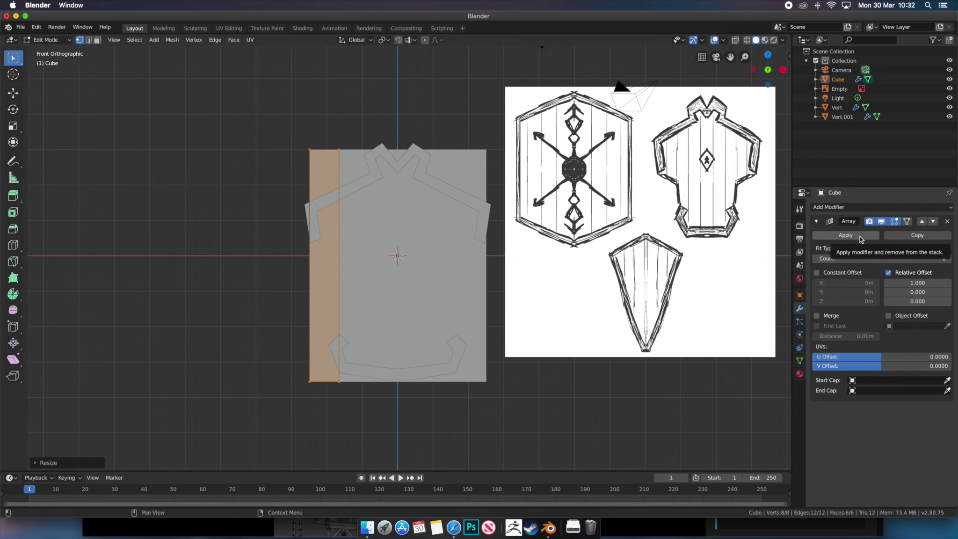
pyautogui.moveTo(747, 92); pyautogui.dragTo(578, 273, button='middle')
pyautogui.press('s')
pyautogui.press('y')
pyautogui.press('Return')
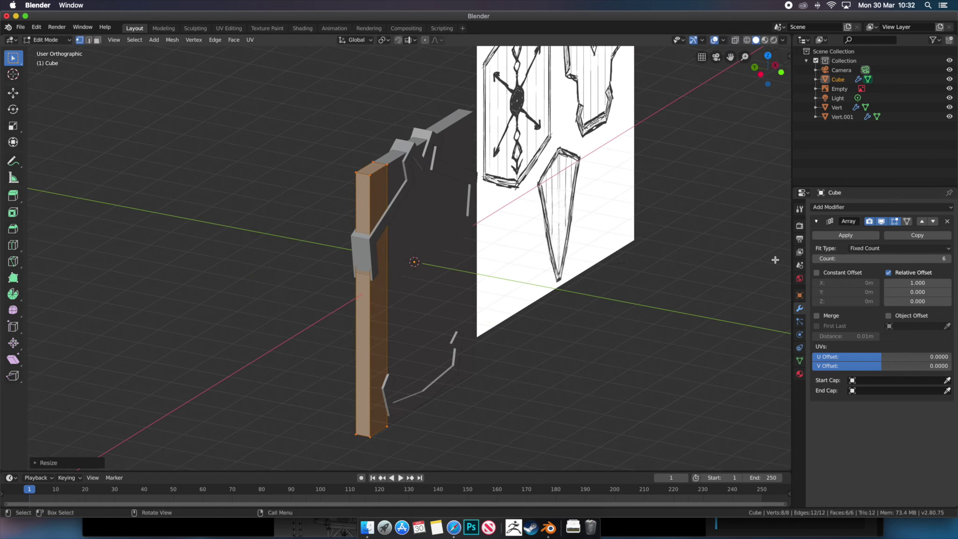
pyautogui.press('KP_1')
# Set the Array relative offset to 1.03 to space the planks.
pyautogui.write('2')
pyautogui.press('Return')
pyautogui.moveTo(715, 98); pyautogui.dragTo(654, 187, button='middle')
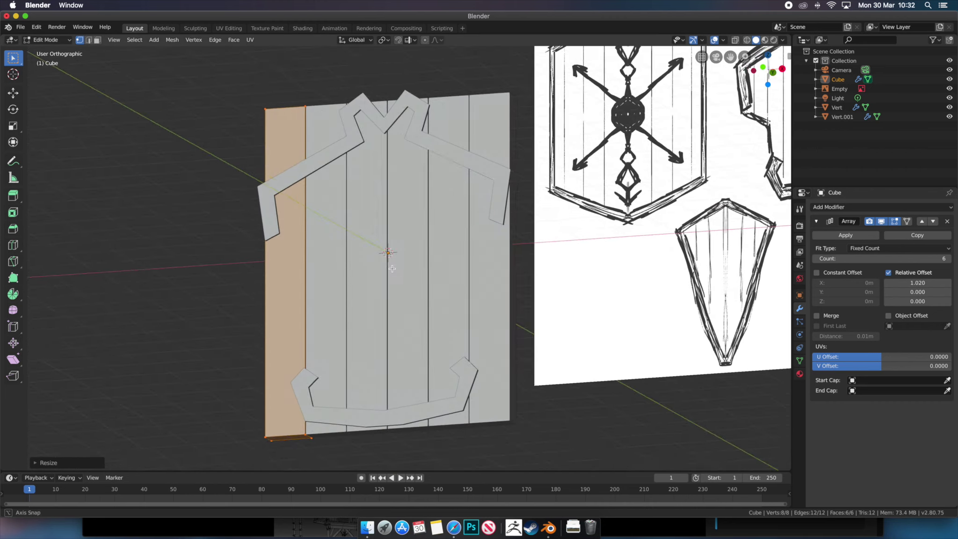
pyautogui.press('BackSpace')
pyautogui.write('3')
pyautogui.press('Return')
pyautogui.press('KP_1')
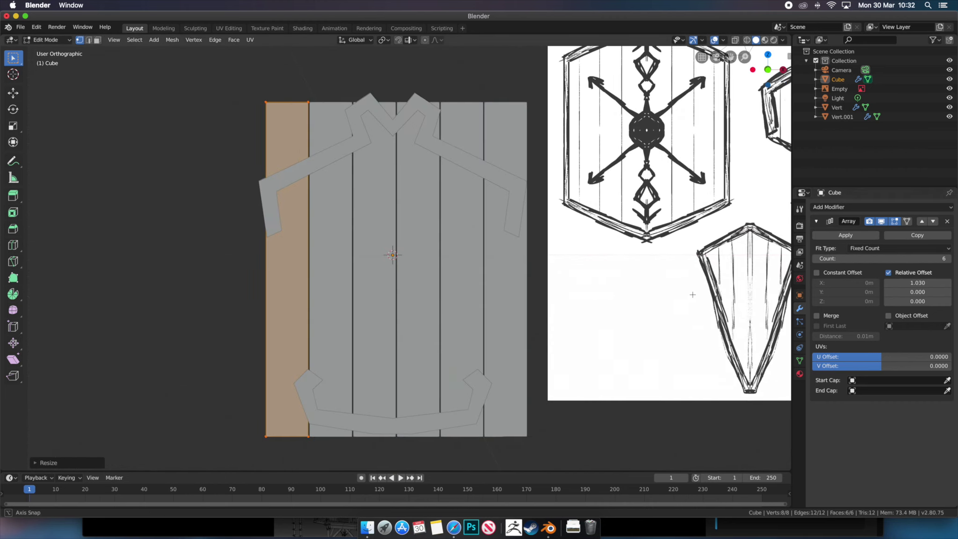
# Centre the six planks along X, apply the Array, and enable X-ray.
pyautogui.press('g')
pyautogui.press('x')
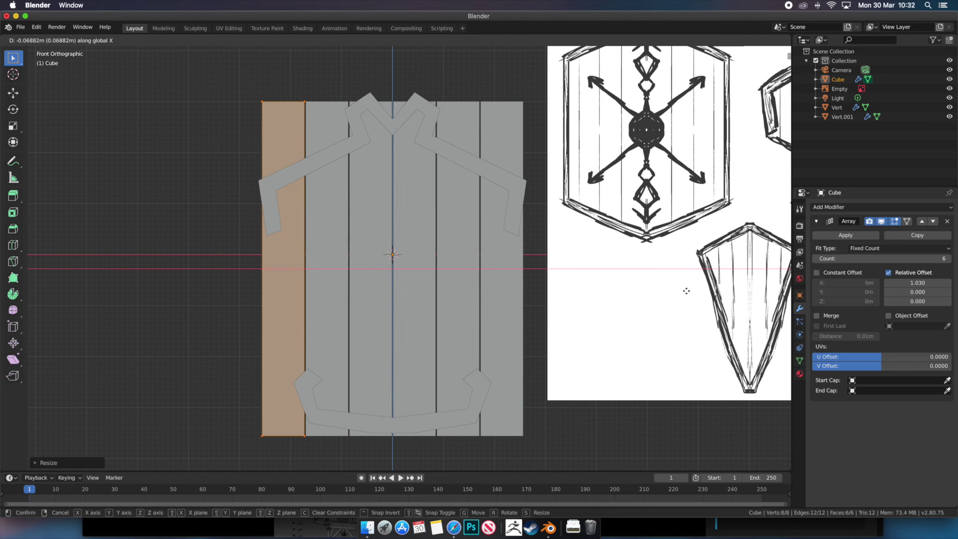
pyautogui.press('Return')
pyautogui.press('Tab')
pyautogui.click(845, 235)
pyautogui.hotkey('alt', 'z')
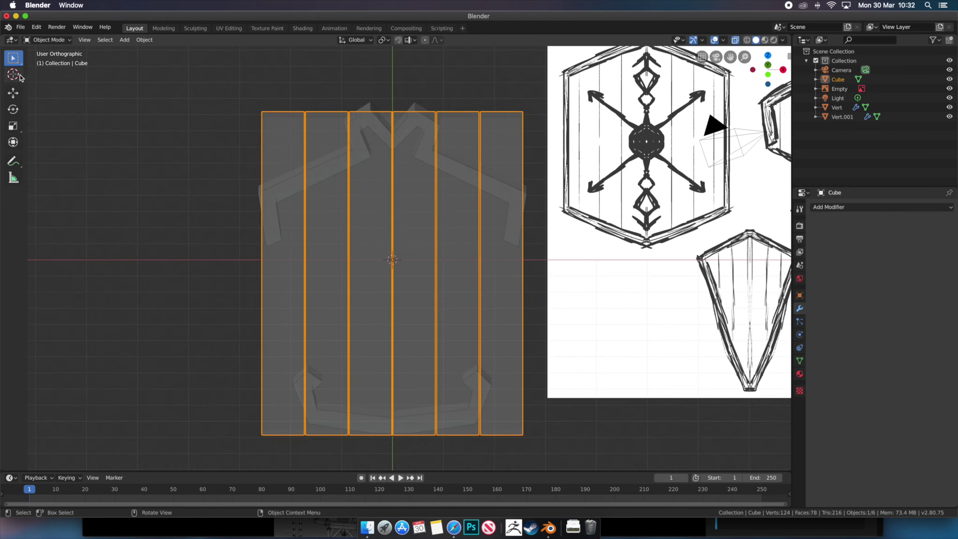
# In Edit Mode, select the first two plank tops and move them vertically.
pyautogui.press('Tab')
pyautogui.click(283, 102)
pyautogui.keyDown('shift'); pyautogui.click(327, 101); pyautogui.keyUp('shift')
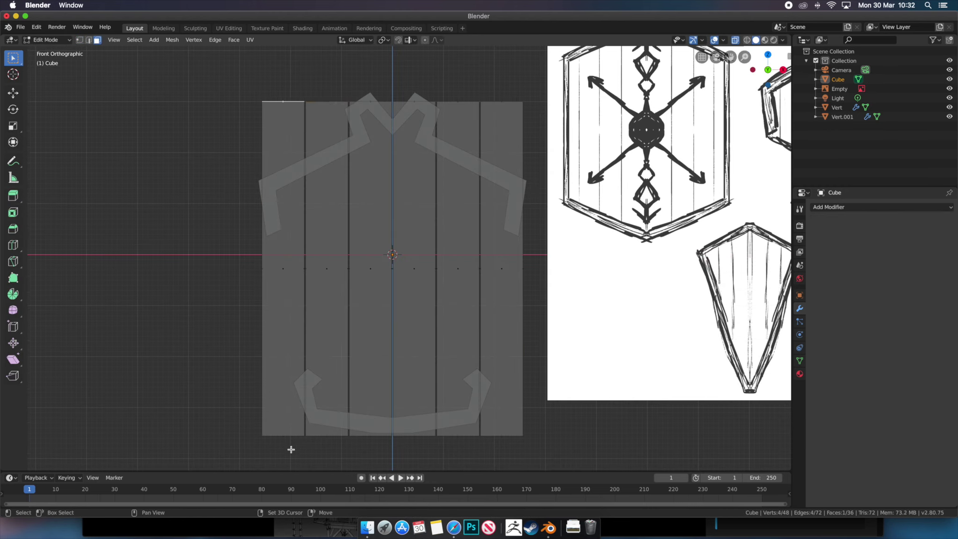
pyautogui.keyDown('shift'); pyautogui.click(326, 101); pyautogui.keyUp('shift')
pyautogui.press('g')
pyautogui.press('z')
pyautogui.click(293, 146)
# Redo the vertical move so the plank tops are lowered into place.
pyautogui.keyDown('shift'); pyautogui.click(327, 152); pyautogui.keyUp('shift')
pyautogui.press('g')
pyautogui.press('z')
pyautogui.press('Return')
pyautogui.hotkey('ctrl', 'z')
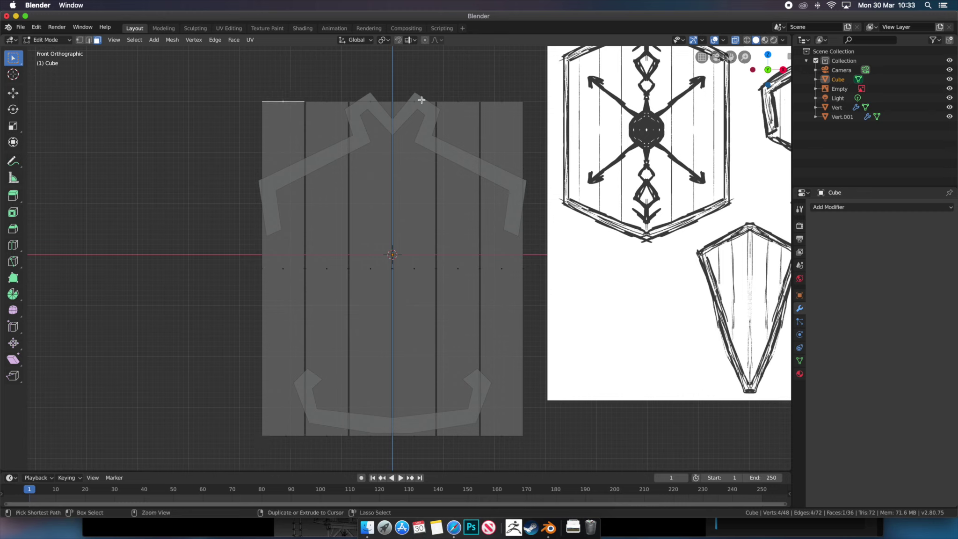
pyautogui.press('g')
pyautogui.press('z')
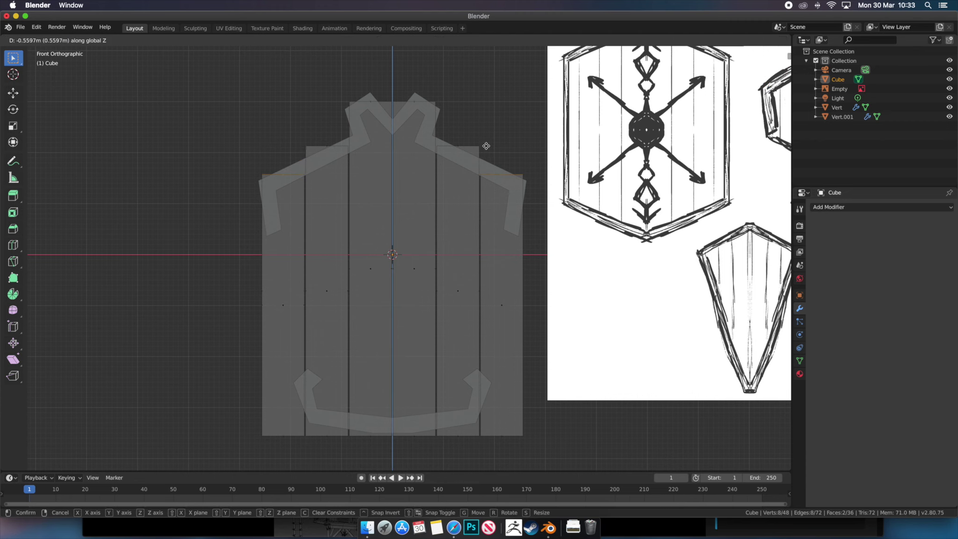
pyautogui.press('Return')
# Raise the outer planks' bottom edges.
pyautogui.press('g')
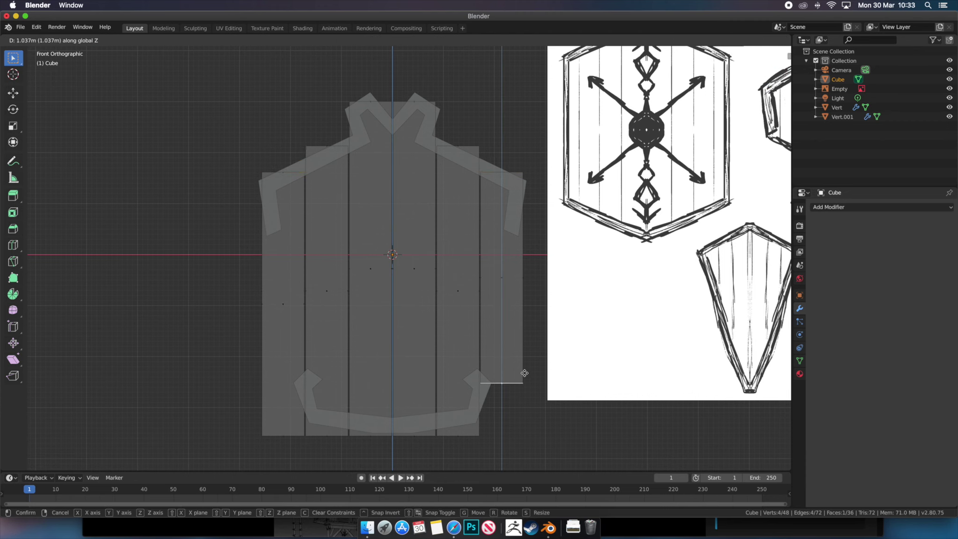
pyautogui.press('Return')
pyautogui.scroll(-1, 564, 312)
pyautogui.press('g')
pyautogui.press('z')
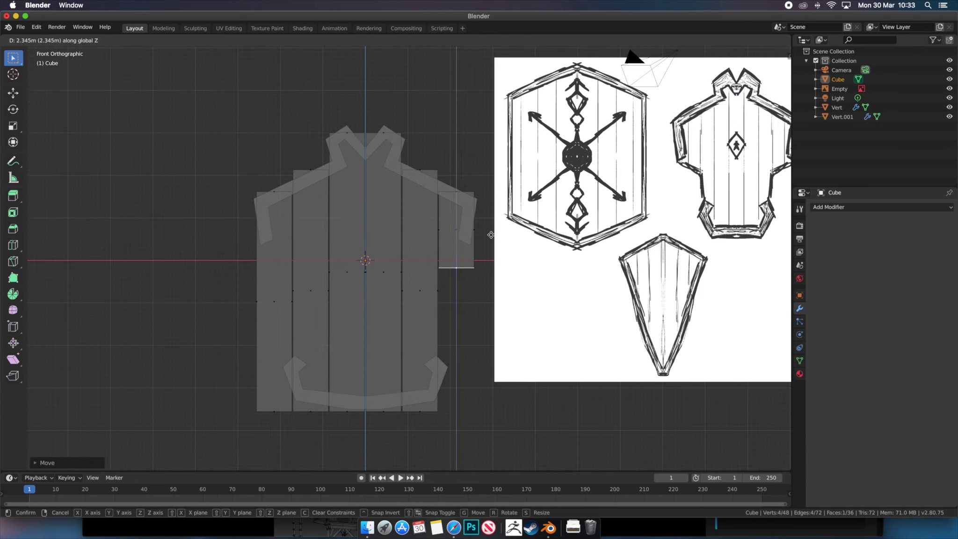
pyautogui.press('Escape')
pyautogui.press('g')
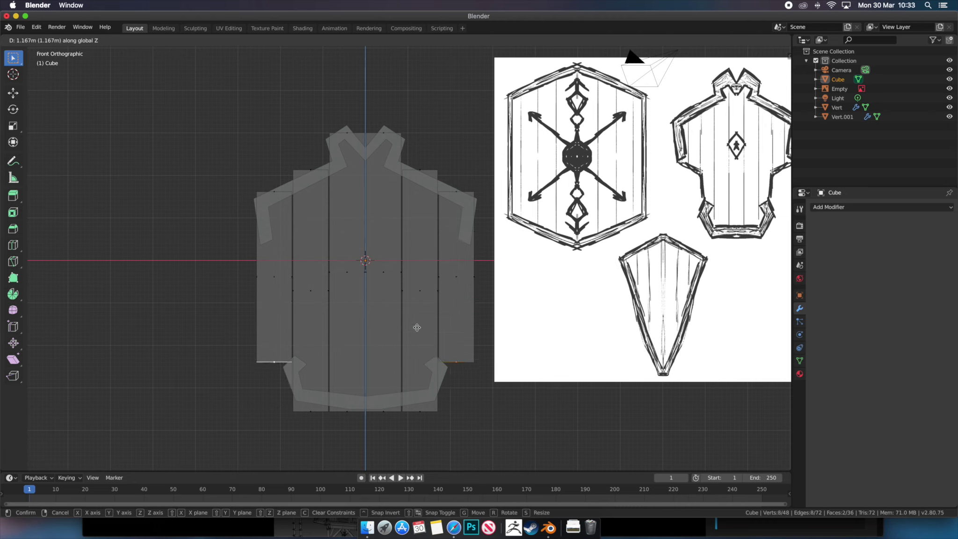
pyautogui.click(416, 253)
# Select two plank bottom edges and move them up.
pyautogui.press('g')
pyautogui.click(306, 403)
pyautogui.click(383, 411)
pyautogui.press('g')
pyautogui.click(384, 401)
pyautogui.click(88, 40)
# Adjust the height of individual plank edges vertically in front view.
pyautogui.moveTo(424, 284); pyautogui.dragTo(472, 185, button='middle')
pyautogui.click(472, 186)
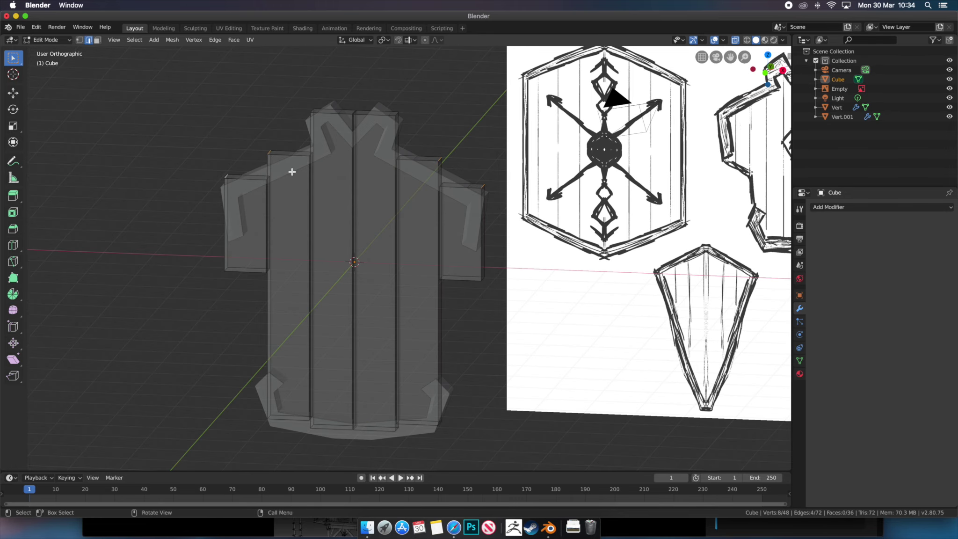
pyautogui.press('KP_1')
pyautogui.press('g')
pyautogui.press('z')
pyautogui.click(405, 190)
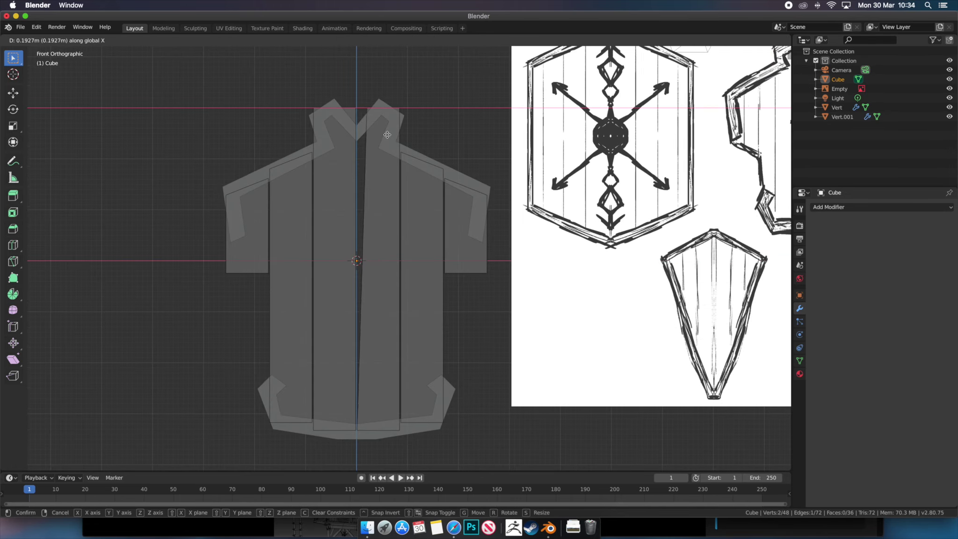
pyautogui.moveTo(378, 119); pyautogui.dragTo(396, 107, button='middle')
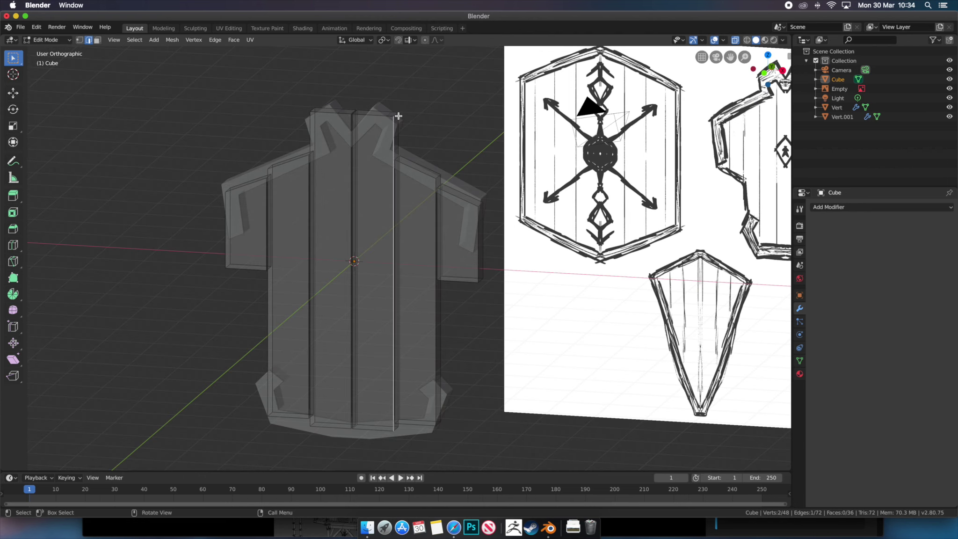
pyautogui.press('KP_1')
pyautogui.press('g')
pyautogui.press('z')
pyautogui.click(419, 125)
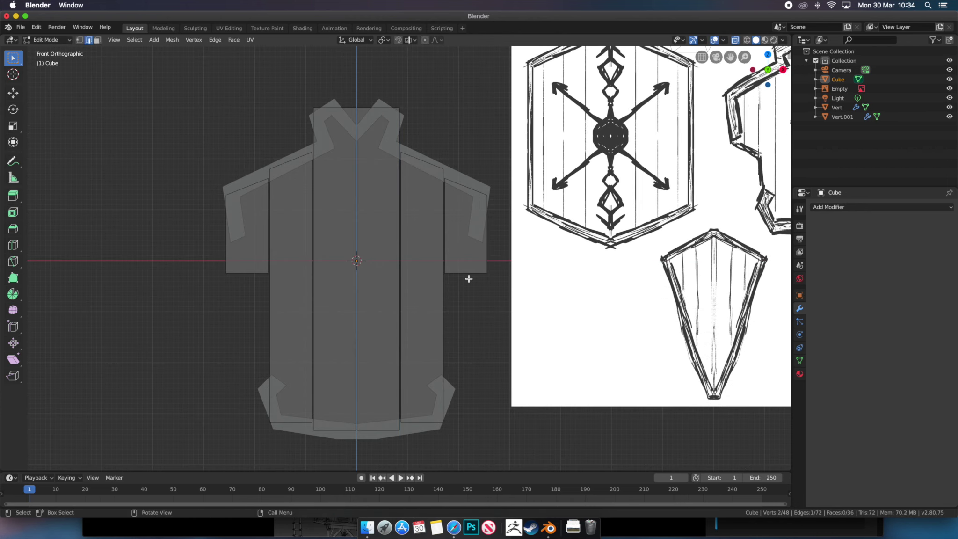
# Raise another pair of plank bottom edges to follow the sketch.
pyautogui.moveTo(469, 275)
pyautogui.mouseDown(button='middle')
pyautogui.moveTo(468, 421)
pyautogui.moveTo(272, 406)
pyautogui.mouseUp(button='middle')
pyautogui.keyDown('shift'); pyautogui.click(271, 406); pyautogui.keyUp('shift')
pyautogui.press('KP_1')
pyautogui.press('g')
pyautogui.press('z')
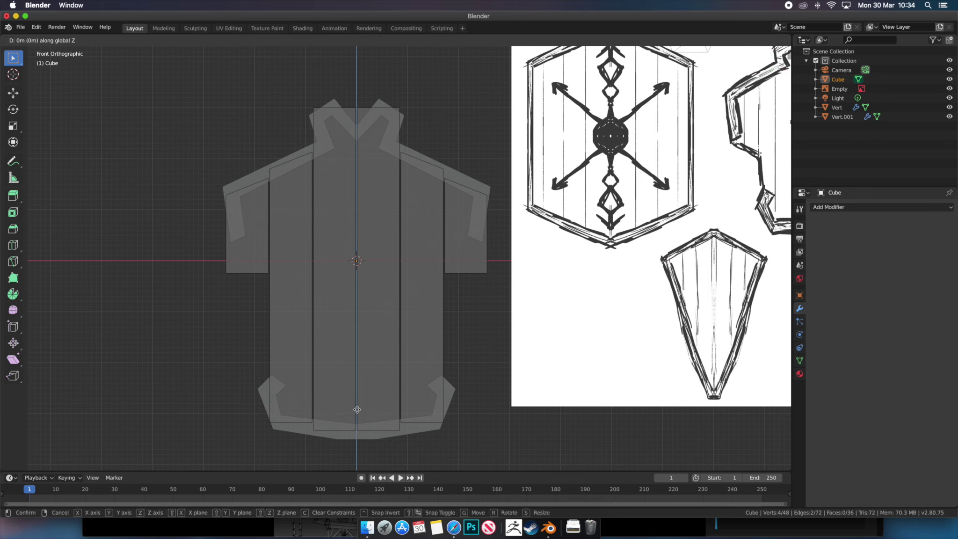
pyautogui.click(358, 405)
pyautogui.moveTo(358, 405)
pyautogui.mouseDown(button='middle')
pyautogui.moveTo(448, 346)
pyautogui.moveTo(465, 306)
pyautogui.mouseUp(button='middle')
# Leave Edit Mode and add a single-vertex object near the left sleeve.
pyautogui.press('Tab')
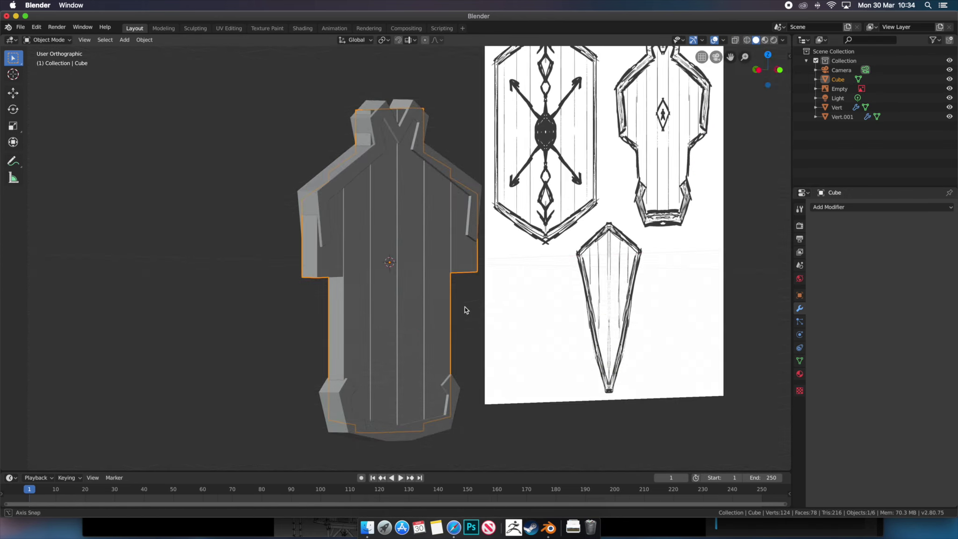
pyautogui.press('KP_1')
pyautogui.hotkey('shift', 'a')
pyautogui.click(546, 400)
# Position the vertex and extrude two more vertices into a cuff outline.
pyautogui.scroll(-1, 347, 295)
pyautogui.press('g')
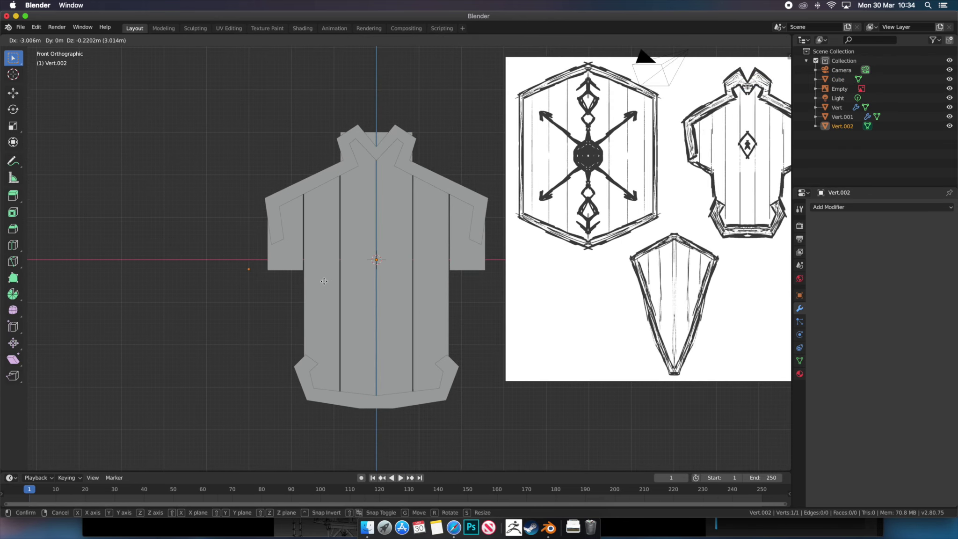
pyautogui.click(346, 295)
pyautogui.press('e')
pyautogui.click(359, 301)
pyautogui.press('e')
pyautogui.click(273, 266)
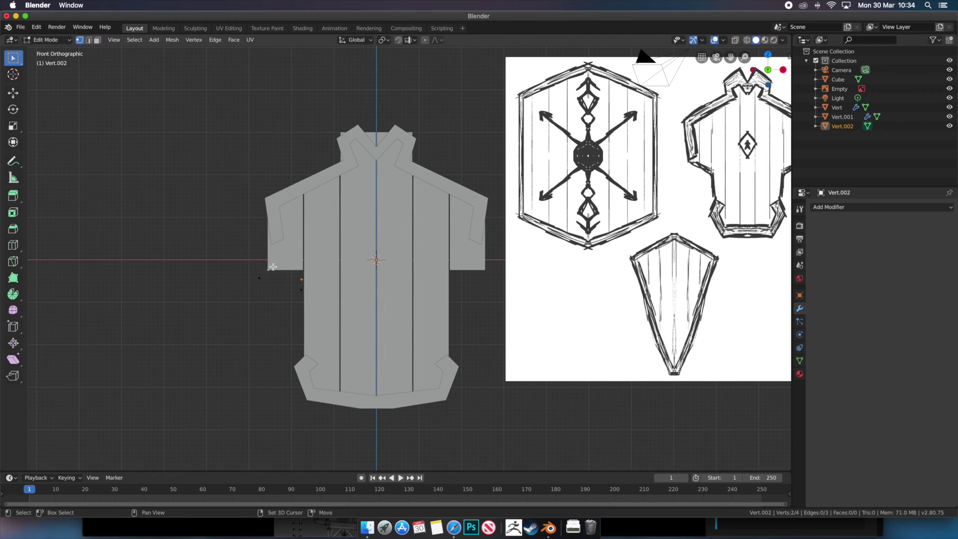
# Mirror the cuff to the other sleeve, fill it with faces, and add Solidify for 0.5 m thickness.
pyautogui.click(881, 207)
pyautogui.click(772, 338)
pyautogui.press('Tab')
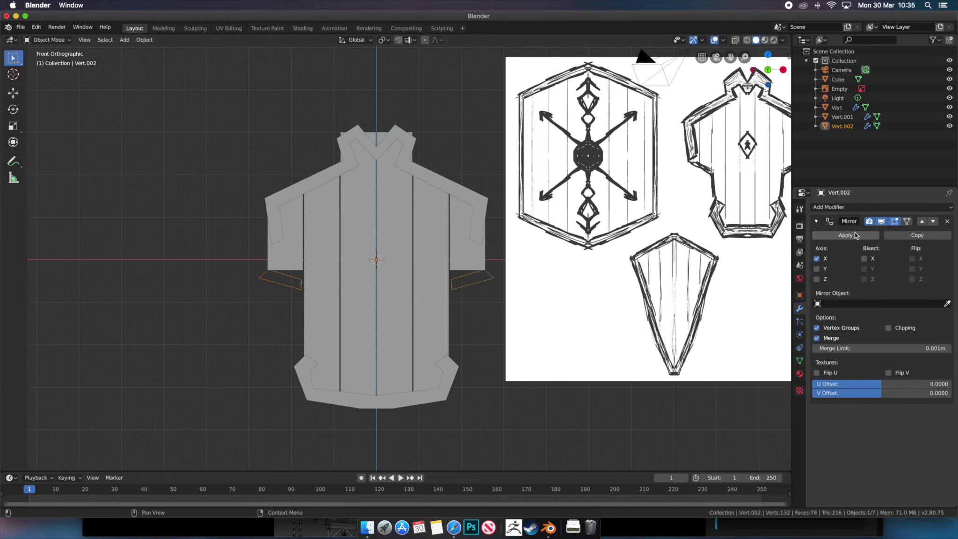
pyautogui.click(828, 241)
pyautogui.press('Tab')
pyautogui.press('f')
pyautogui.click(882, 206)
pyautogui.click(758, 346)
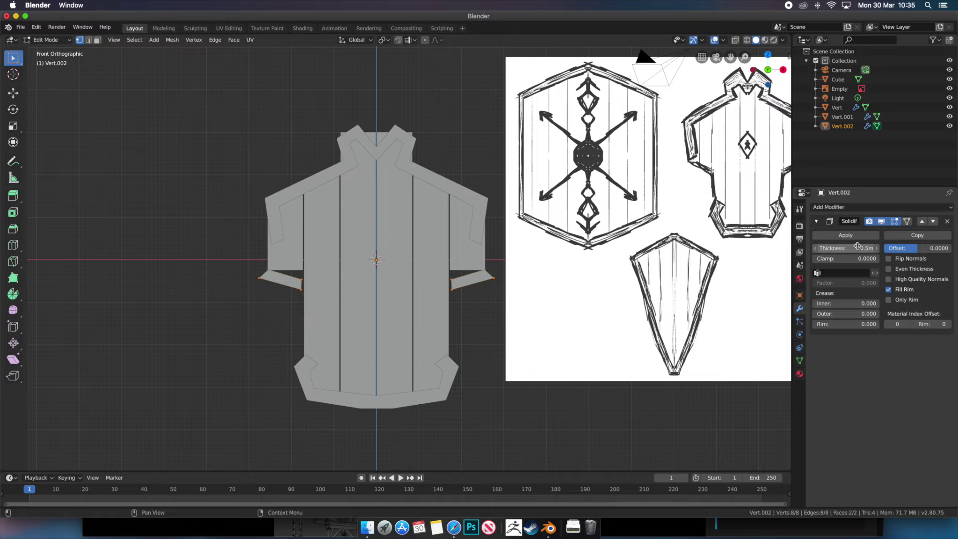
# In side view, move the cuffs vertically into position.
pyautogui.press('KP_3')
pyautogui.press('g')
pyautogui.press('z')
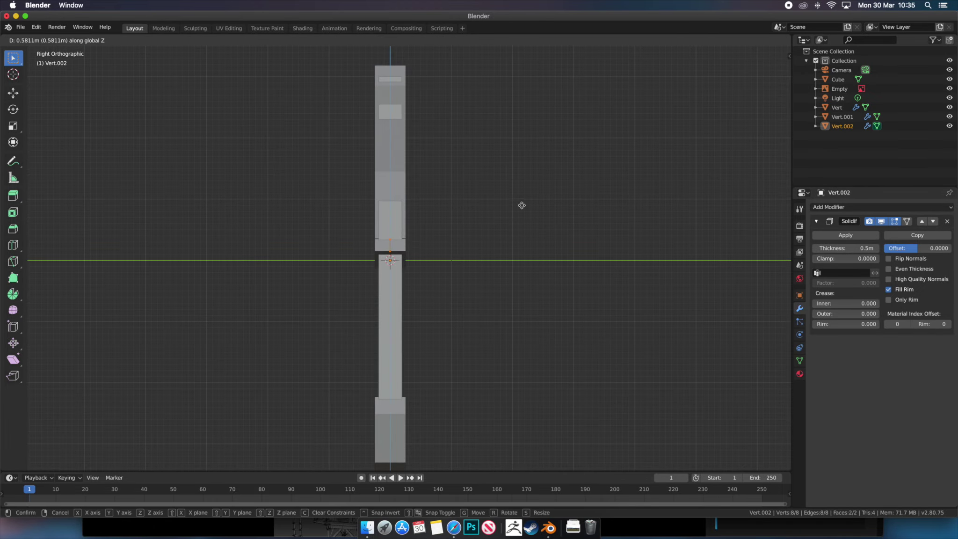
pyautogui.click(522, 206)
pyautogui.press('KP_1')
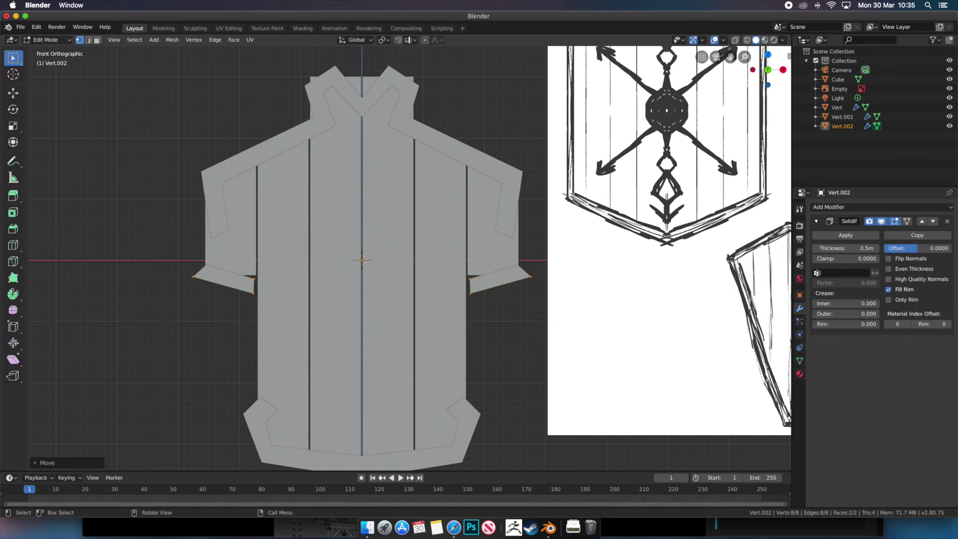
# Set the cuffs' height and narrow their width along X, then edit the plank mesh.
pyautogui.press('Tab')
pyautogui.press('g')
pyautogui.press('z')
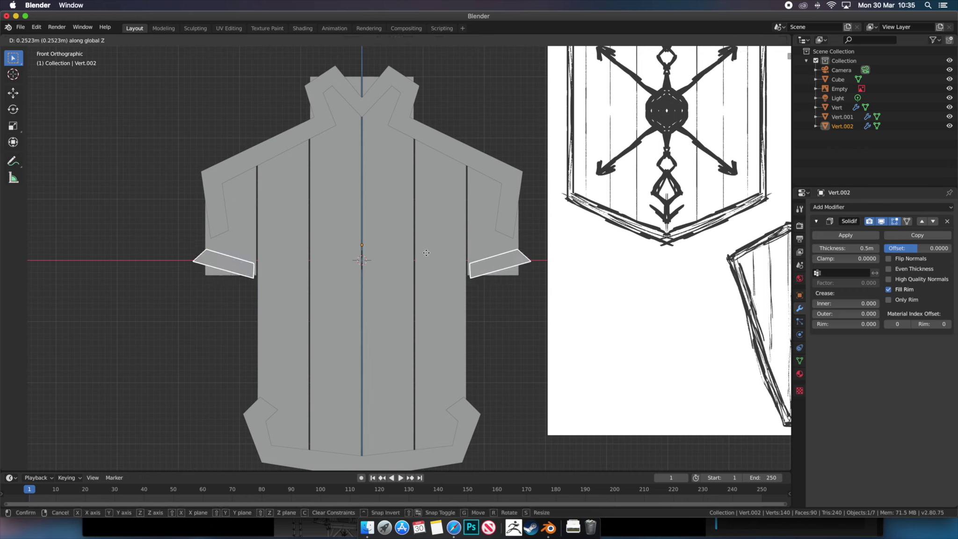
pyautogui.click(426, 252)
pyautogui.press('s')
pyautogui.press('x')
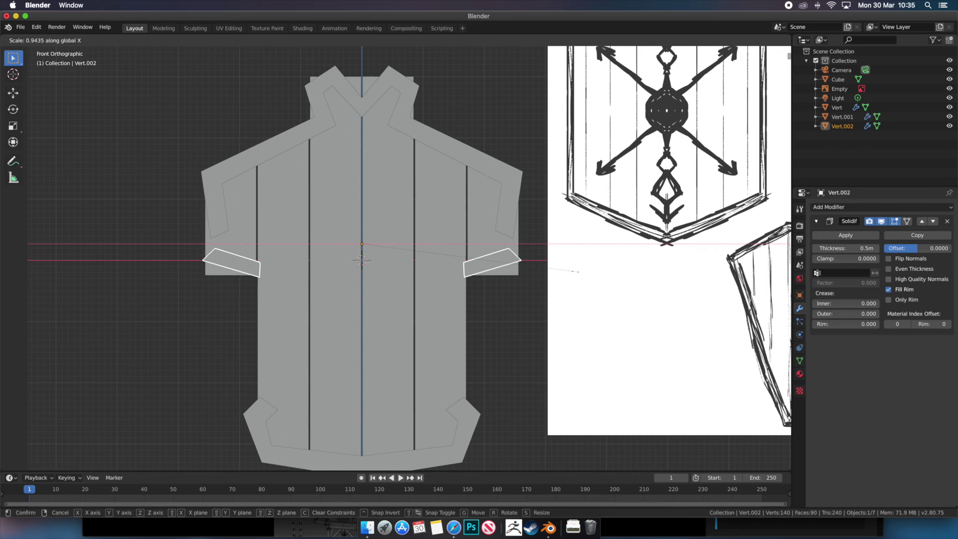
pyautogui.click(579, 271)
pyautogui.click(365, 82)
pyautogui.press('Tab')
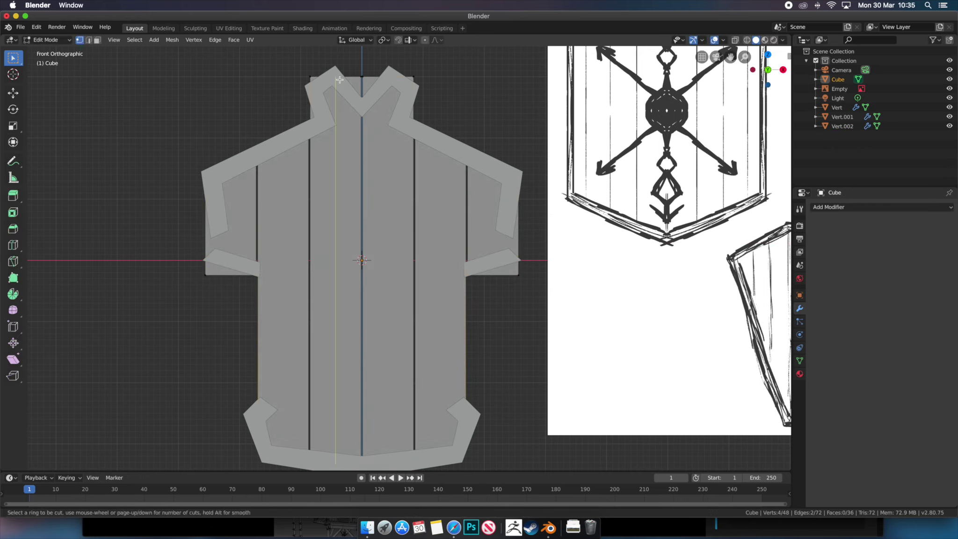
# Cut an edge loop through the planks and move a collar edge.
pyautogui.click(340, 79)
pyautogui.moveTo(339, 79)
pyautogui.mouseDown(button='middle')
pyautogui.moveTo(359, 141)
pyautogui.moveTo(395, 94)
pyautogui.mouseUp(button='middle')
pyautogui.click(359, 141)
pyautogui.click(396, 94)
pyautogui.press('g')
pyautogui.click(301, 69)
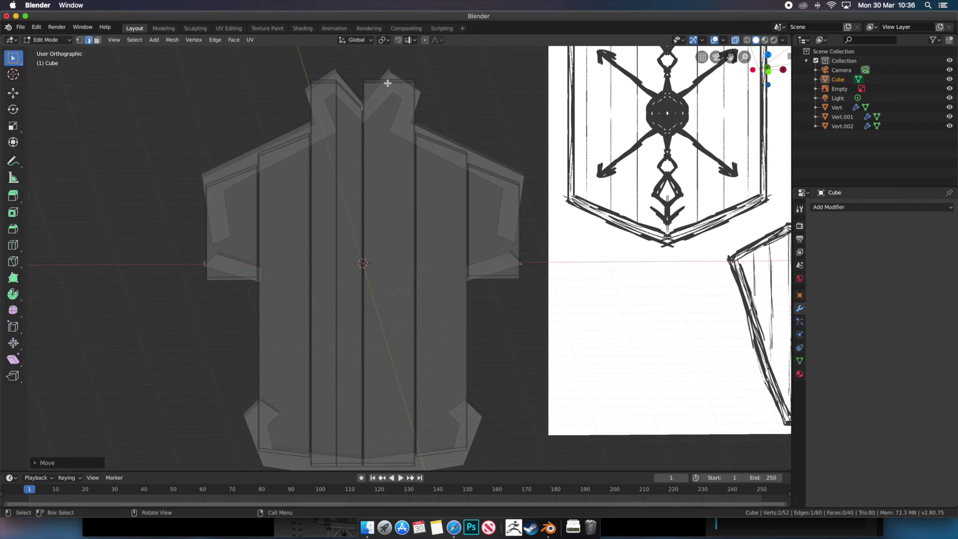
# Add edge loops near the collar top and reposition a collar edge.
pyautogui.click(375, 77)
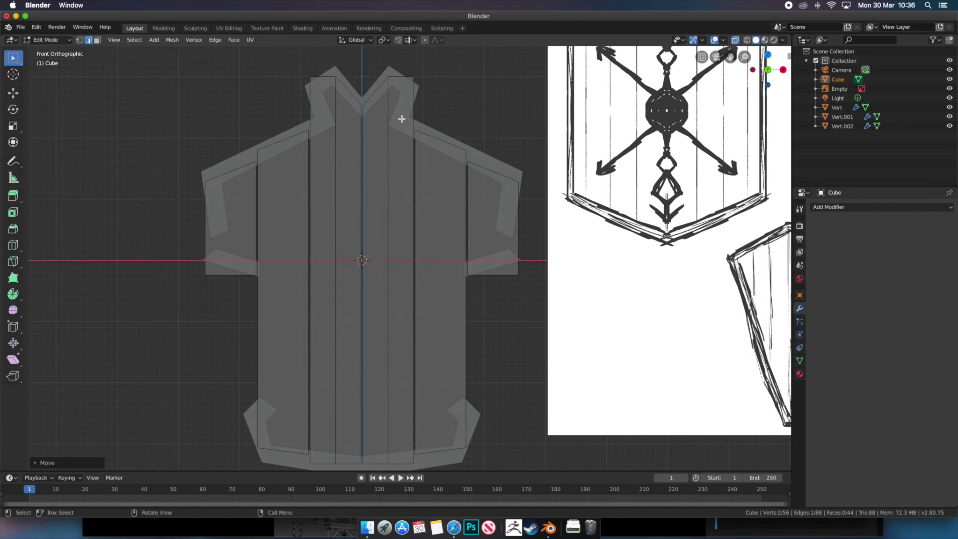
pyautogui.moveTo(400, 120); pyautogui.dragTo(397, 102, button='middle')
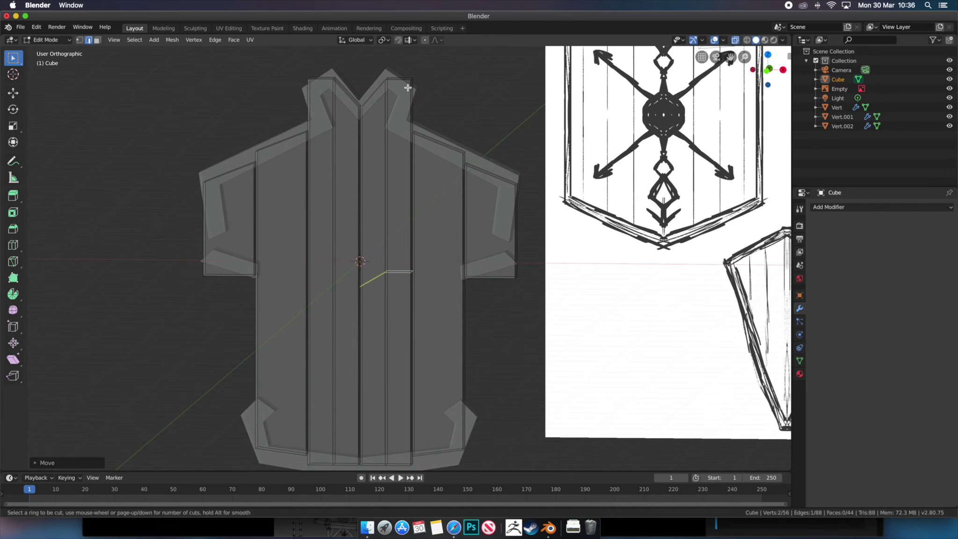
pyautogui.click(407, 87)
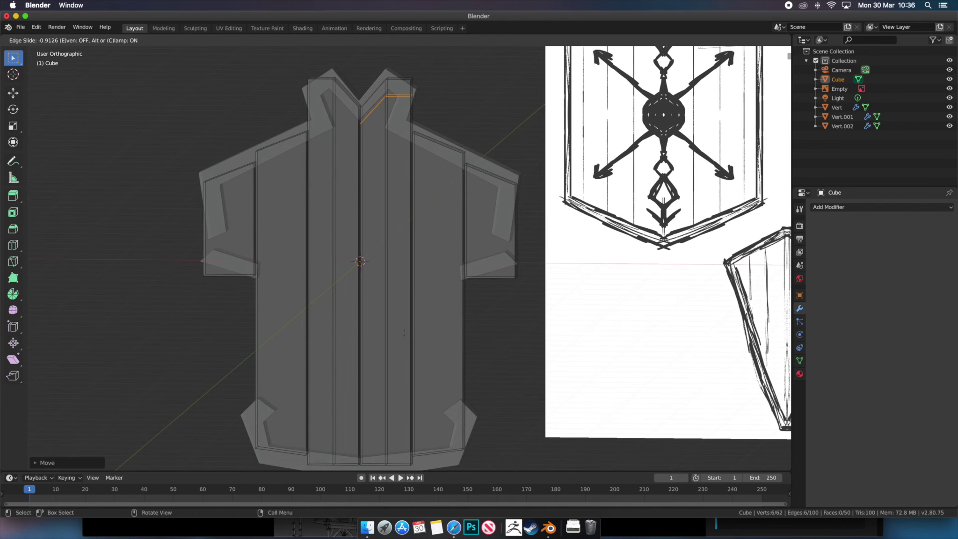
pyautogui.click(400, 356)
pyautogui.moveTo(411, 257)
pyautogui.mouseDown(button='middle')
pyautogui.moveTo(400, 205)
pyautogui.moveTo(419, 207)
pyautogui.moveTo(391, 239)
pyautogui.mouseUp(button='middle')
pyautogui.click(419, 207)
pyautogui.press('g')
pyautogui.click(429, 225)
# Extrude the selected collar edge twice to build out the collar trim.
pyautogui.press('KP_1')
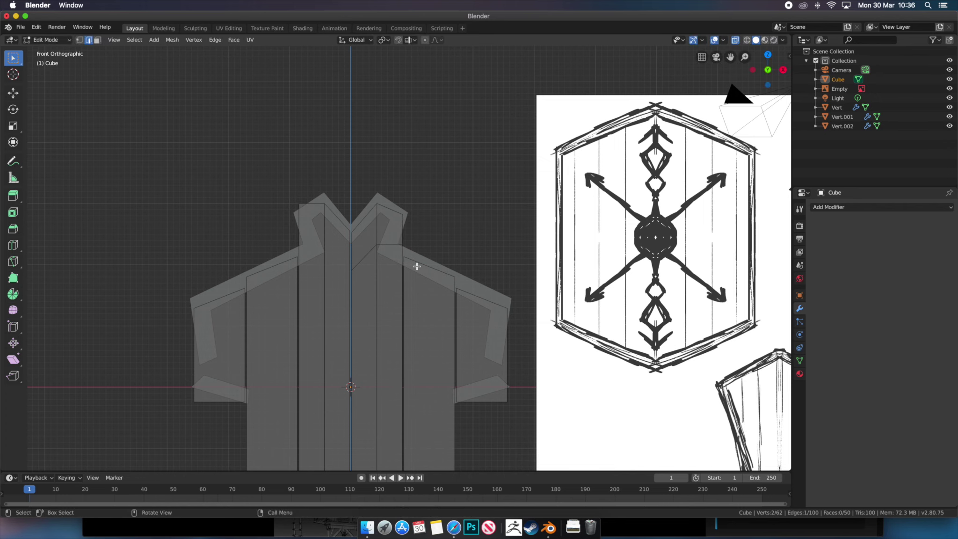
pyautogui.press('e')
pyautogui.click(380, 160)
pyautogui.moveTo(381, 160); pyautogui.dragTo(413, 245, button='middle')
pyautogui.press('KP_1')
pyautogui.press('e')
pyautogui.click(445, 255)
# Cut a new loop across the planks and pull the left collar edge up and left.
pyautogui.hotkey('ctrl', 'r')
pyautogui.click(315, 250)
pyautogui.click(337, 270)
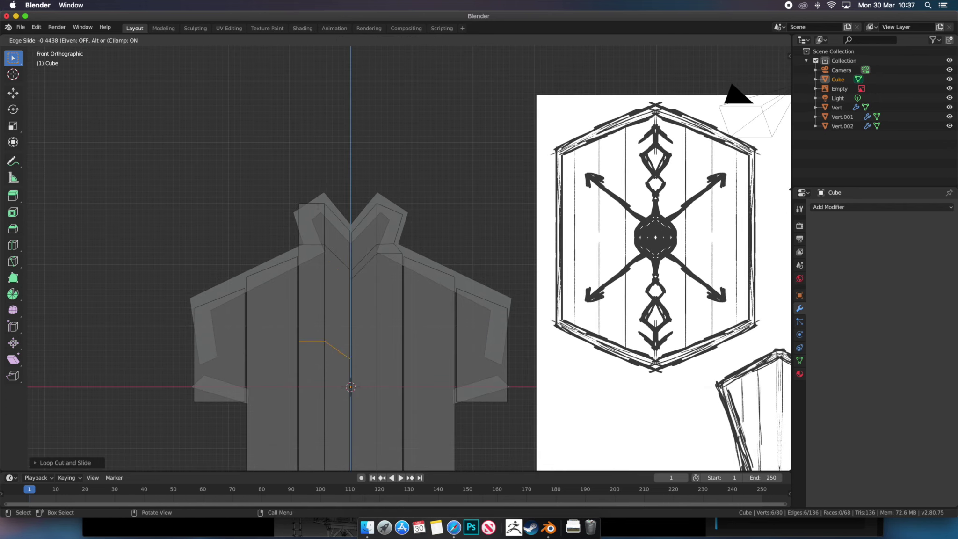
pyautogui.click(321, 229)
pyautogui.moveTo(321, 248); pyautogui.dragTo(303, 211)
pyautogui.hotkey('alt', 'a')
# Cut a loop across the left sleeve and nudge its vertex into place.
pyautogui.moveTo(230, 398); pyautogui.dragTo(234, 423, button='middle')
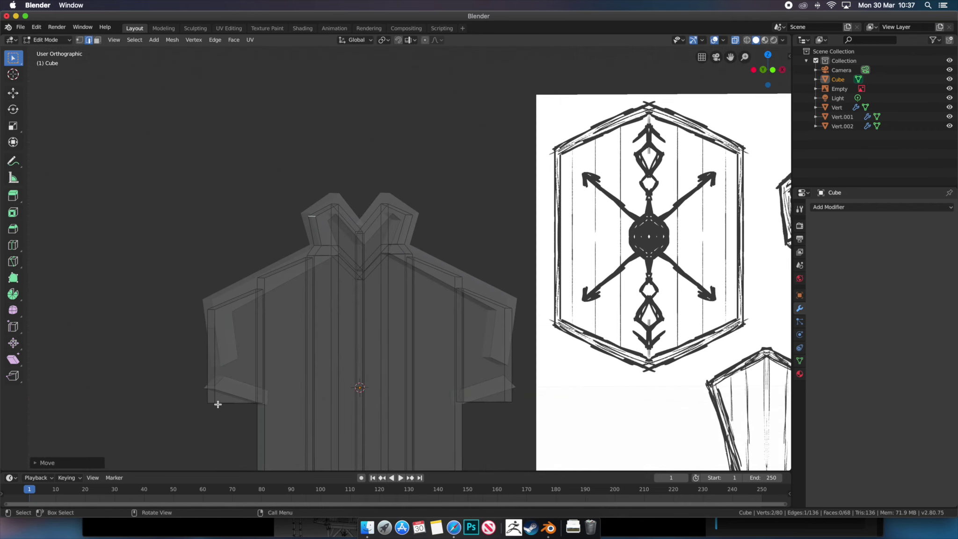
pyautogui.press('1')
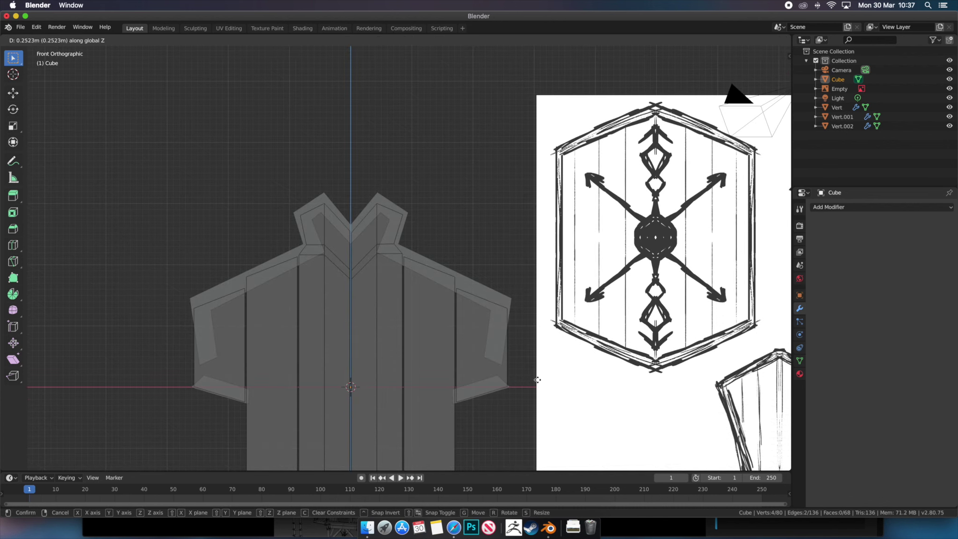
pyautogui.moveTo(192, 348); pyautogui.dragTo(195, 367)
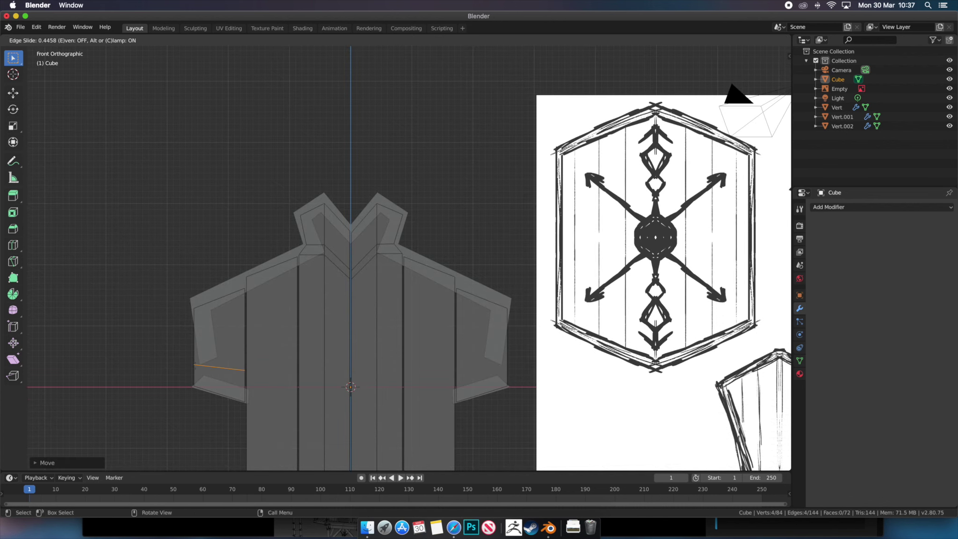
pyautogui.moveTo(196, 367); pyautogui.dragTo(221, 378, button='middle')
pyautogui.press('1')
pyautogui.press('g')
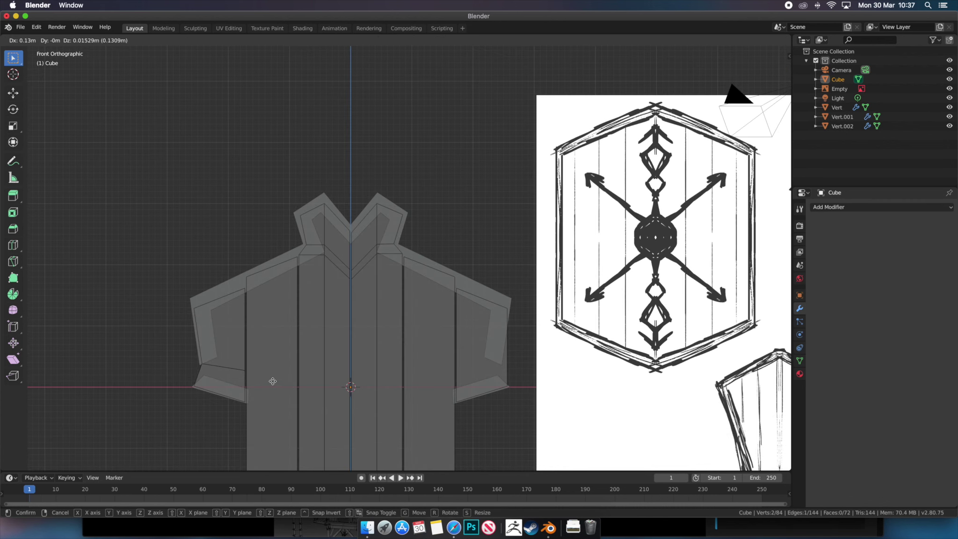
pyautogui.click(276, 395)
# Cut a loop across the right sleeve and move its end vertices to flare it.
pyautogui.hotkey('ctrl', 'r')
pyautogui.click(480, 378)
pyautogui.rightClick(477, 381)
pyautogui.hotkey('ctrl', 'z')
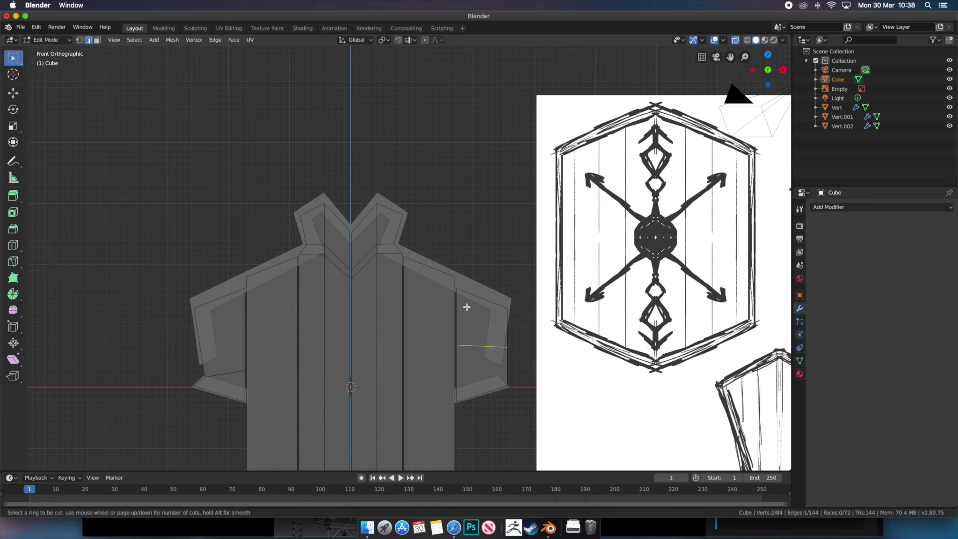
pyautogui.click(466, 307)
pyautogui.click(524, 378)
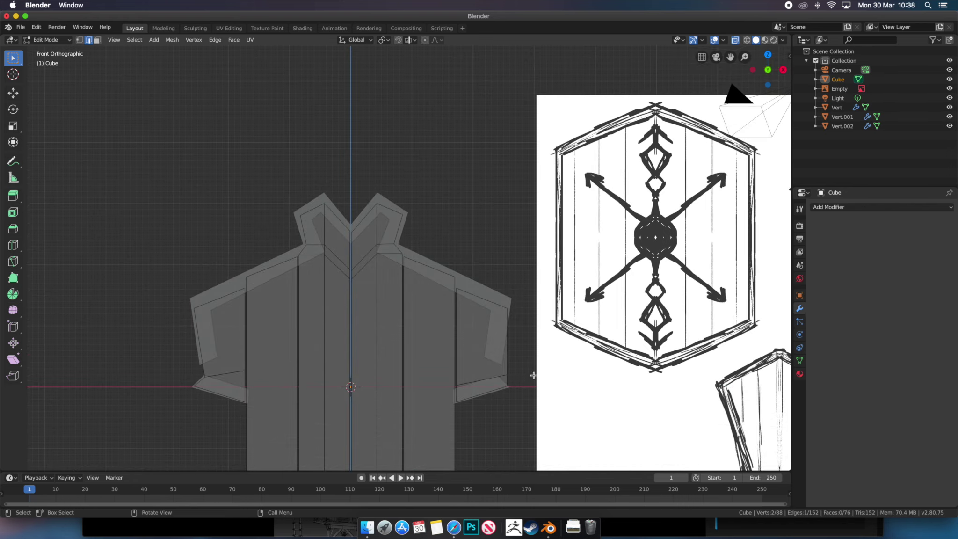
pyautogui.press('g')
pyautogui.click(523, 378)
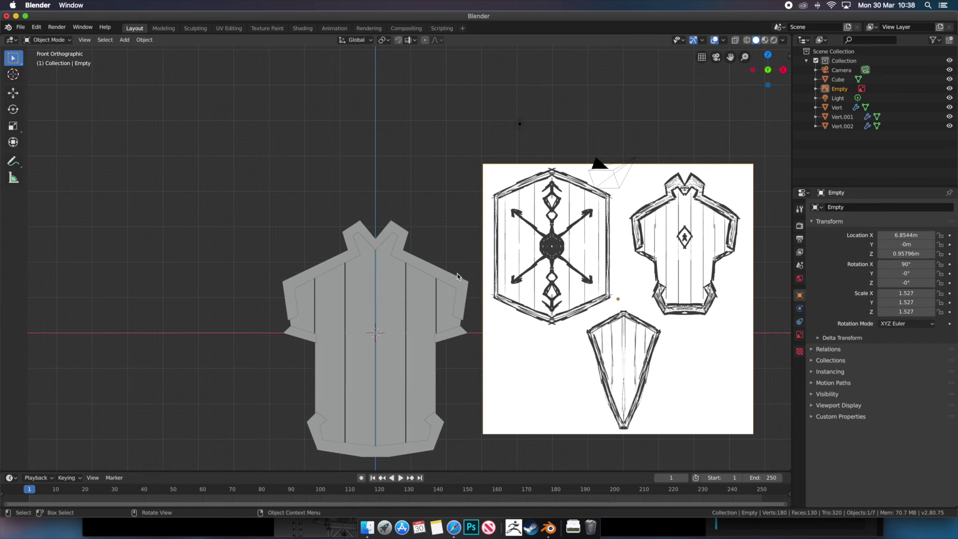
pyautogui.moveTo(458, 274)
pyautogui.mouseDown(button='middle')
pyautogui.moveTo(499, 312)
pyautogui.moveTo(450, 319)
pyautogui.mouseUp(button='middle')
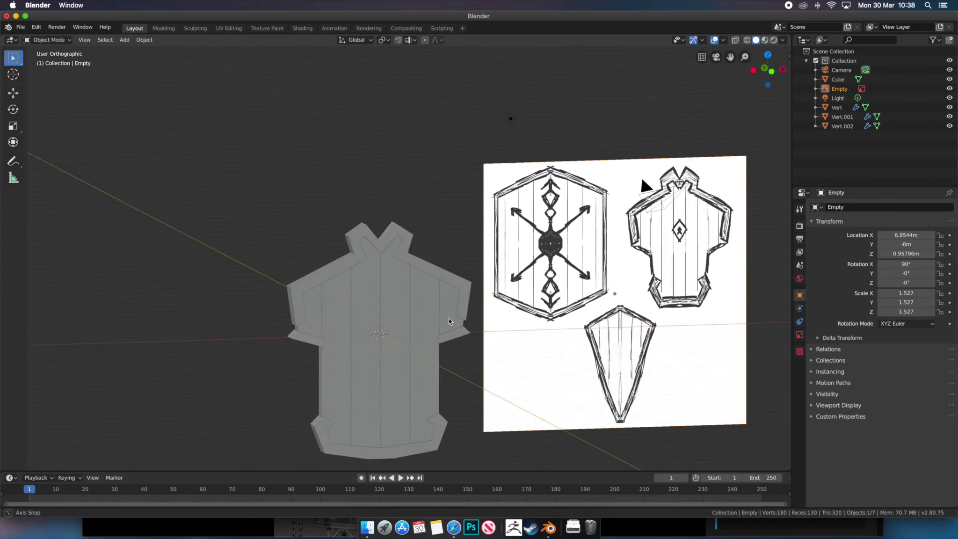
# Add Bevel modifiers to Vert and Vert.001, reducing the bevel width to 0.08 m.
pyautogui.moveTo(270, 409); pyautogui.dragTo(420, 453)
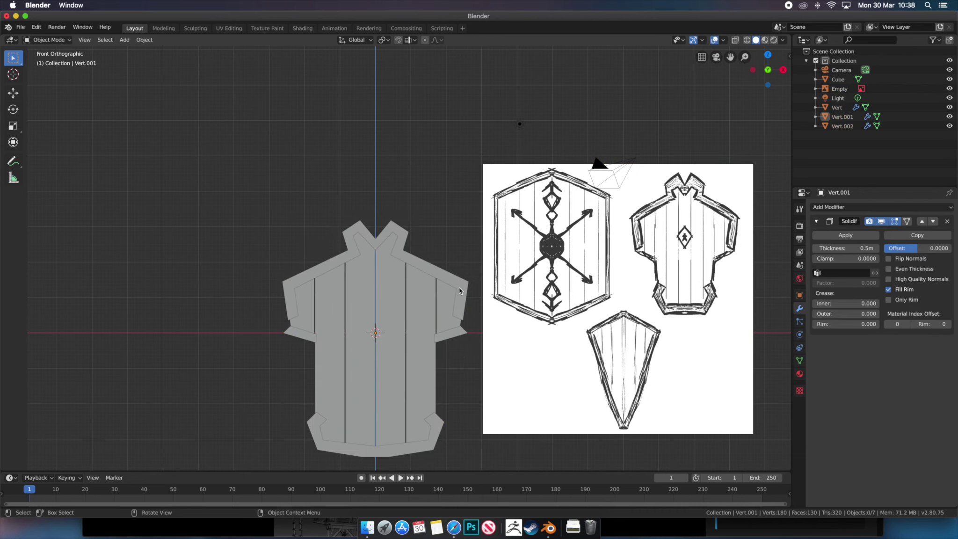
pyautogui.click(428, 268)
pyautogui.moveTo(427, 267); pyautogui.dragTo(866, 240, button='middle')
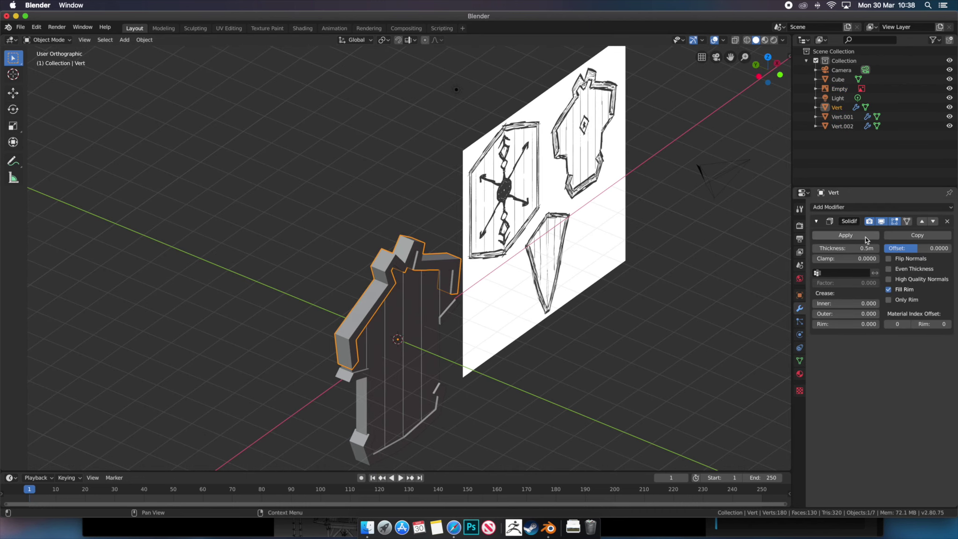
pyautogui.click(866, 207)
pyautogui.click(748, 229)
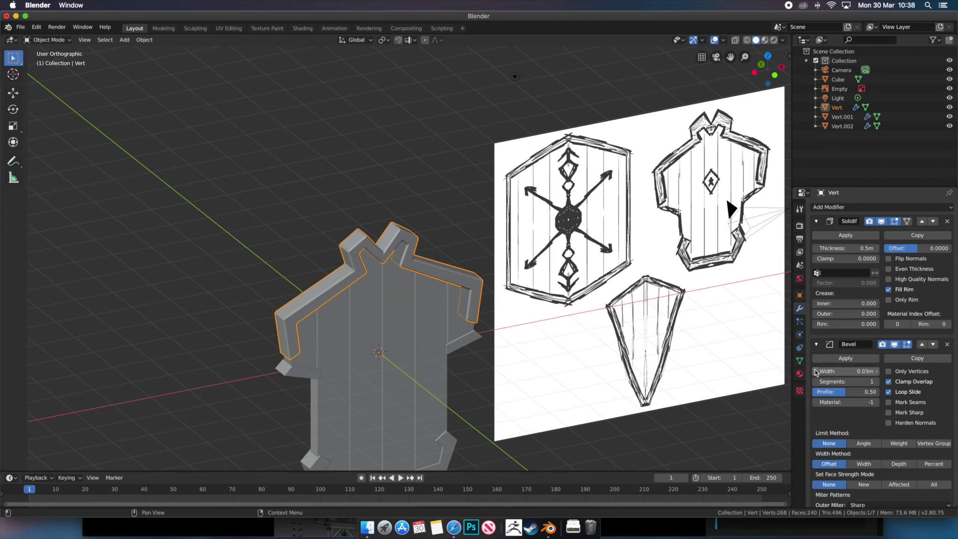
pyautogui.moveTo(514, 289); pyautogui.dragTo(468, 299, button='middle')
pyautogui.click(442, 442)
pyautogui.click(866, 207)
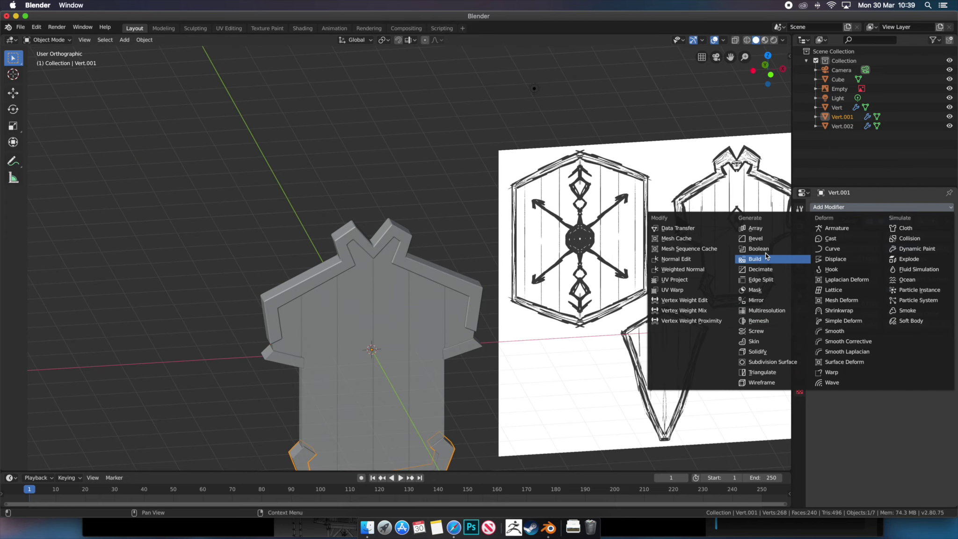
pyautogui.click(754, 238)
pyautogui.moveTo(846, 371); pyautogui.dragTo(839, 371)
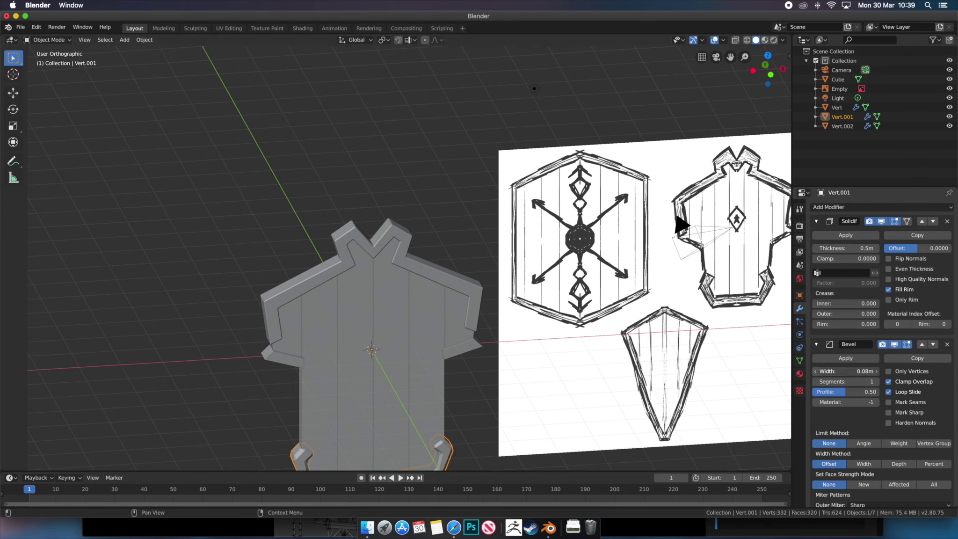
# Add a Bevel modifier to Vert.002 and bring the view back to the shield front.
pyautogui.moveTo(561, 281); pyautogui.dragTo(468, 290, button='middle')
pyautogui.click(360, 284)
pyautogui.click(866, 207)
pyautogui.click(756, 238)
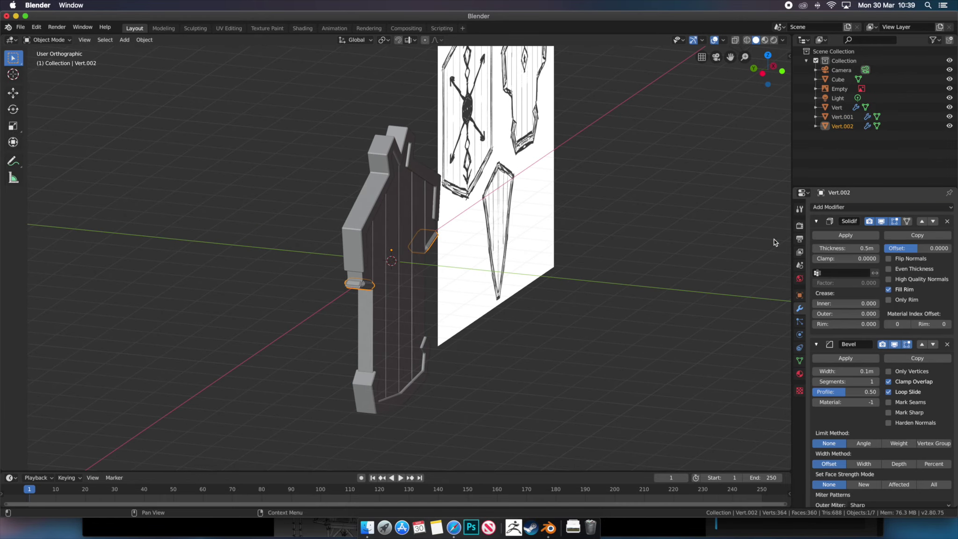
pyautogui.moveTo(817, 374); pyautogui.dragTo(547, 306, button='middle')
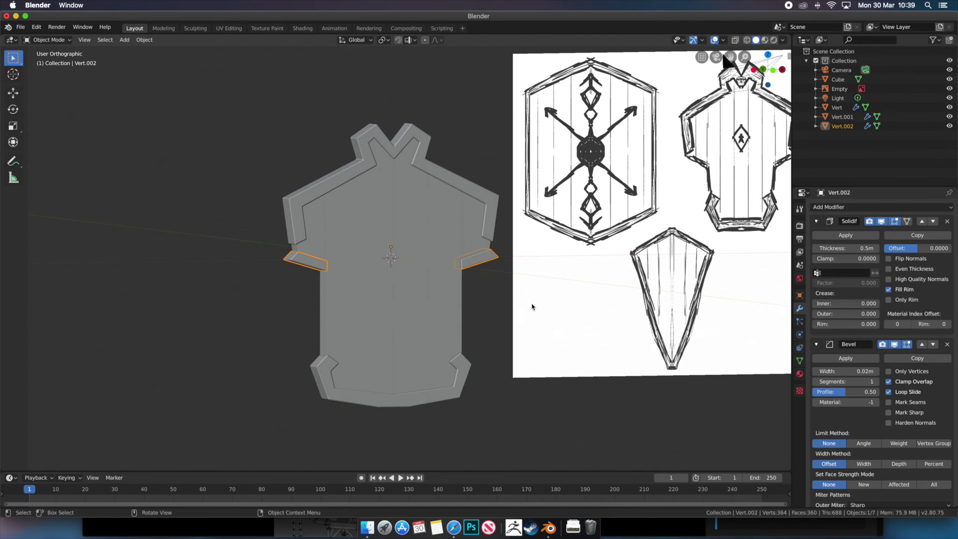
pyautogui.scroll(3, 478, 308)
pyautogui.scroll(2, 469, 309)
pyautogui.moveTo(469, 310)
pyautogui.mouseDown(button='middle')
pyautogui.moveTo(487, 293)
pyautogui.moveTo(482, 305)
pyautogui.mouseUp(button='middle')
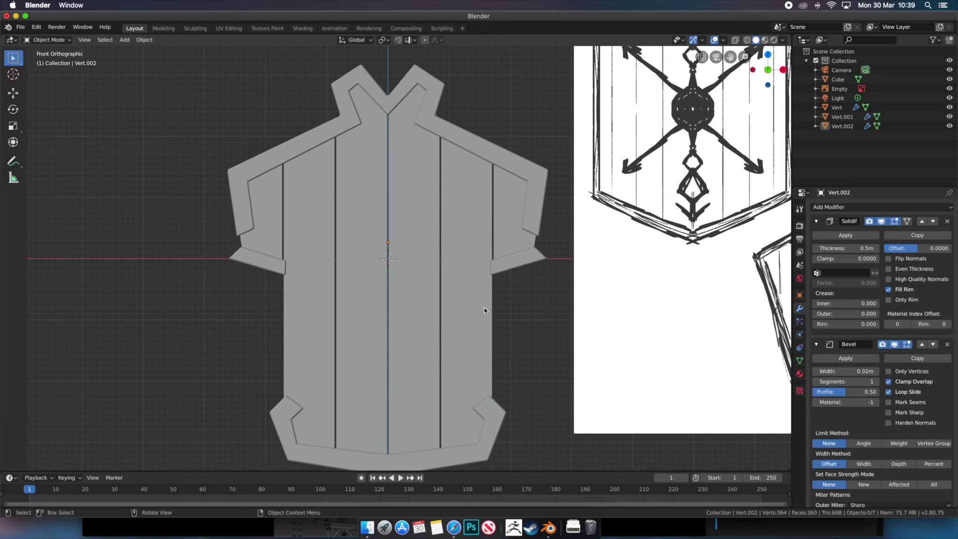
# Duplicate all shield pieces in place and hide the copies as a backup.
pyautogui.click(489, 378)
pyautogui.click(489, 378)
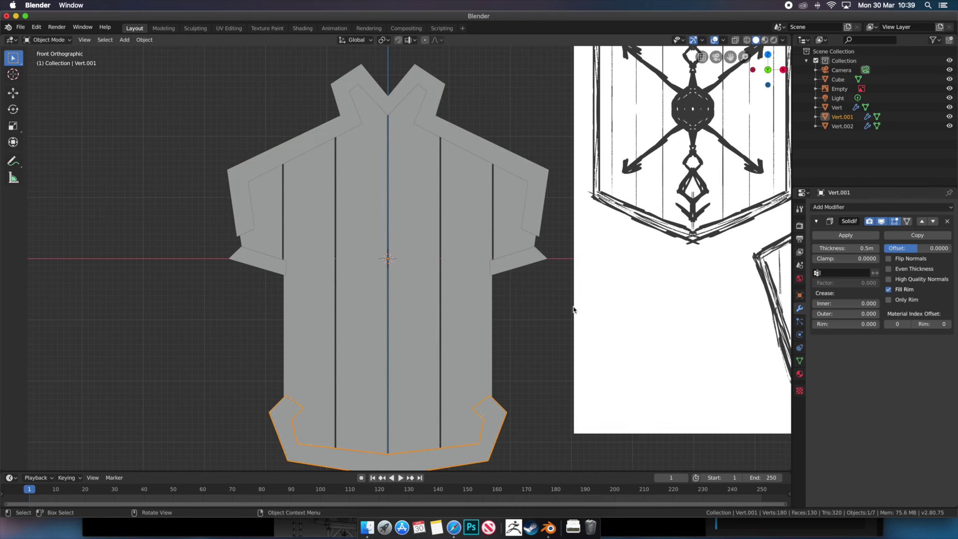
pyautogui.moveTo(487, 173); pyautogui.dragTo(489, 177)
pyautogui.hotkey('shift', 'd')
pyautogui.press('Escape')
pyautogui.press('h')
# Undo a stray selection, return to the front view and deselect everything.
pyautogui.click(514, 265)
pyautogui.hotkey('ctrl', 'z')
pyautogui.moveTo(494, 304)
pyautogui.mouseDown(button='middle')
pyautogui.moveTo(431, 309)
pyautogui.moveTo(550, 289)
pyautogui.mouseUp(button='middle')
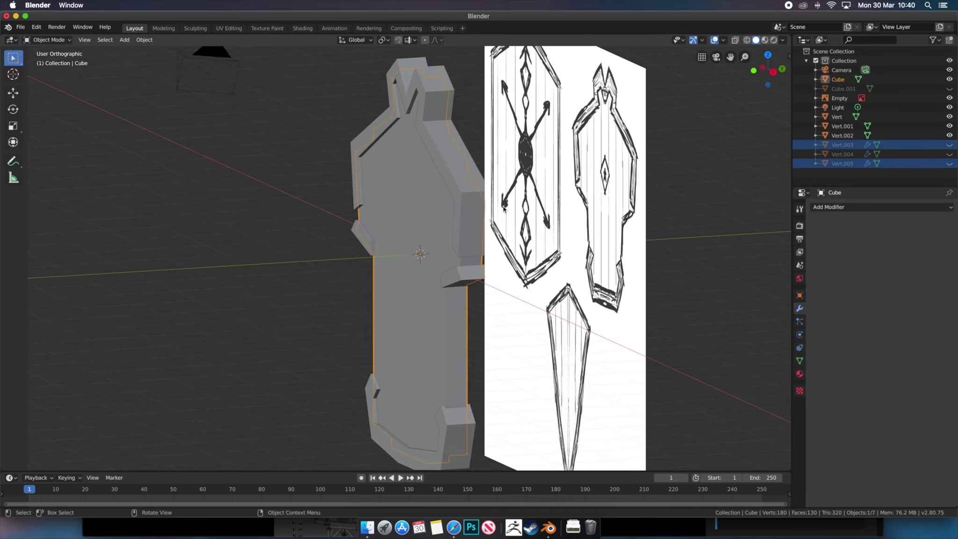
pyautogui.press('KP_1')
pyautogui.hotkey('ctrl', 'z')
pyautogui.hotkey('shift', 'a')
# Replace a mistakenly added UV sphere with a cube at the shield centre.
pyautogui.click(608, 329)
pyautogui.moveTo(608, 331); pyautogui.dragTo(543, 316, button='middle')
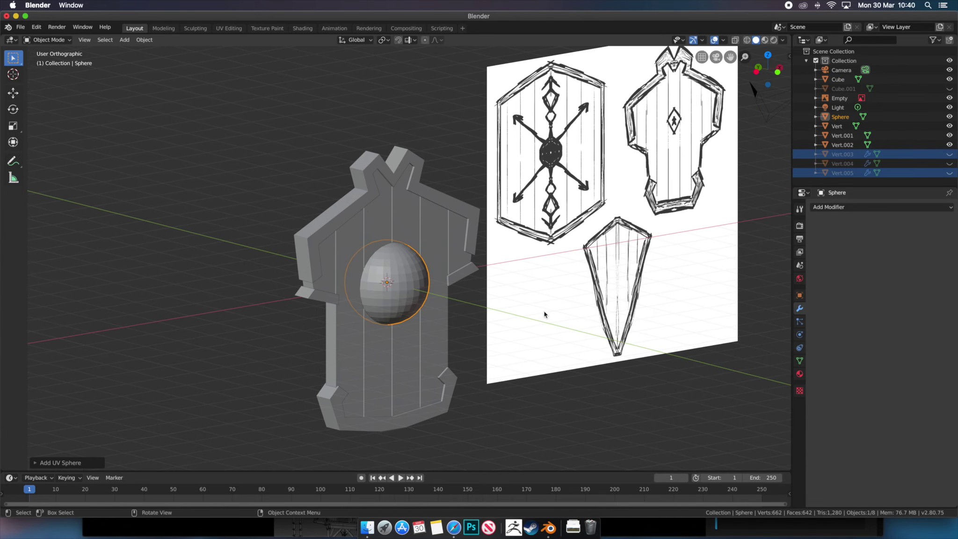
pyautogui.press('KP_1')
pyautogui.press('Delete')
pyautogui.hotkey('shift', 'a')
pyautogui.click(589, 335)
# Rotate the cube 45° on Y into a diamond, shrink it and push it forward along Z.
pyautogui.press('r')
pyautogui.press('y')
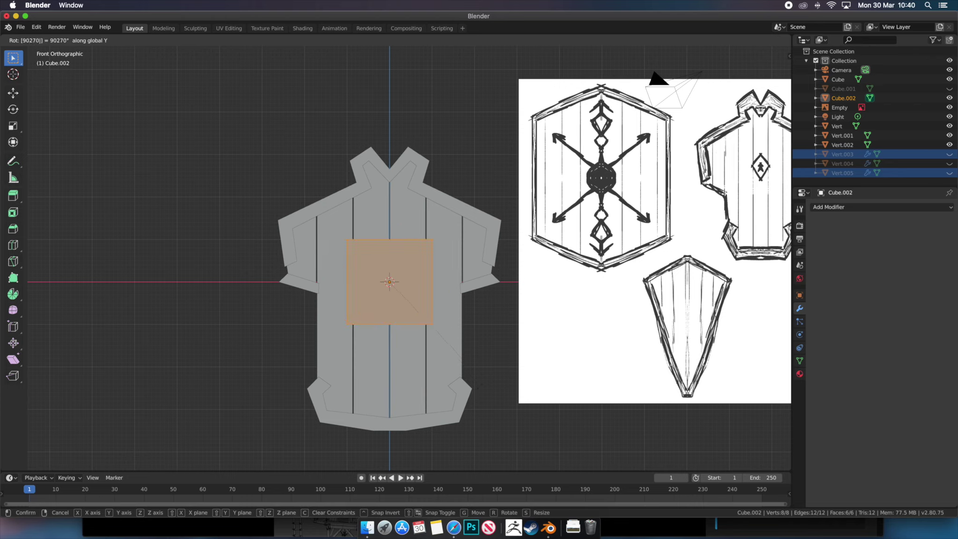
pyautogui.press('BackSpace')
pyautogui.press('BackSpace')
pyautogui.press('BackSpace')
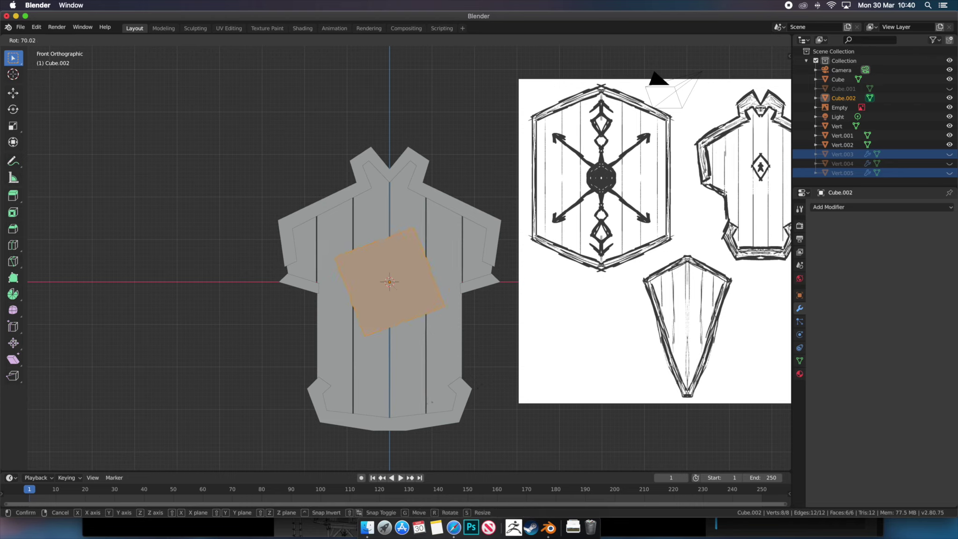
pyautogui.press('Return')
pyautogui.press('s')
pyautogui.click(480, 262)
pyautogui.press('g')
pyautogui.press('z')
pyautogui.click(479, 262)
pyautogui.scroll(3, 494, 231)
# Inset the diamond's front face, extrude it outward and pull its centre into a point.
pyautogui.press('Tab')
pyautogui.press('a')
pyautogui.press('i')
pyautogui.click(544, 291)
pyautogui.moveTo(545, 291)
pyautogui.mouseDown(button='middle')
pyautogui.moveTo(576, 298)
pyautogui.moveTo(572, 309)
pyautogui.moveTo(491, 296)
pyautogui.moveTo(423, 312)
pyautogui.mouseUp(button='middle')
pyautogui.press('e')
pyautogui.click(584, 299)
pyautogui.press('Tab')
pyautogui.press('Tab')
pyautogui.press('g')
pyautogui.click(491, 296)
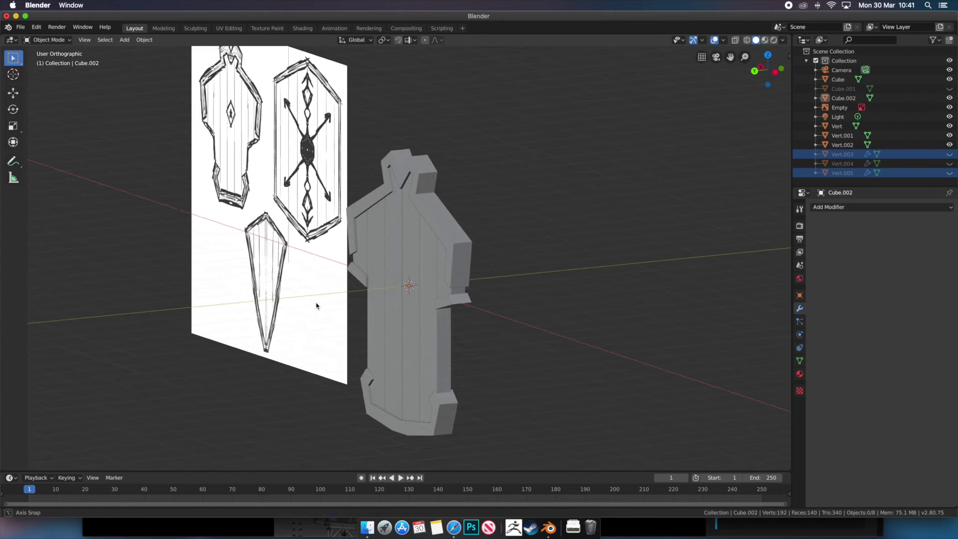
pyautogui.moveTo(316, 305); pyautogui.dragTo(456, 304, button='middle')
pyautogui.hotkey('shift', 'a')
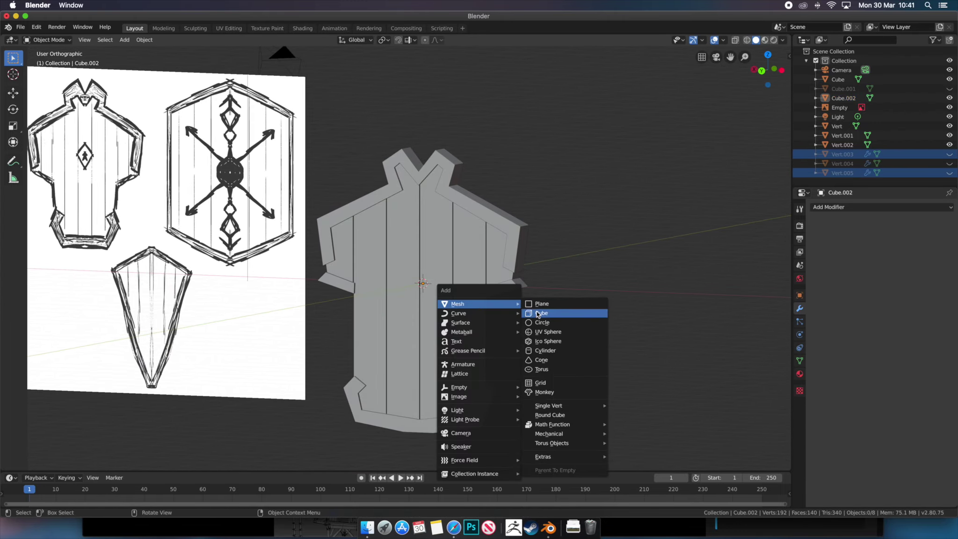
# Add a new cube and flatten it on Y into a thin strip.
pyautogui.click(543, 311)
pyautogui.moveTo(543, 311); pyautogui.dragTo(569, 295, button='middle')
pyautogui.press('g')
pyautogui.click(569, 295)
pyautogui.press('Tab')
pyautogui.press('s')
pyautogui.press('y')
pyautogui.press('Return')
pyautogui.moveTo(406, 284)
pyautogui.mouseDown(button='middle')
pyautogui.moveTo(495, 307)
pyautogui.moveTo(381, 267)
pyautogui.moveTo(434, 261)
pyautogui.mouseUp(button='middle')
pyautogui.press('ctrl+KP_1')
# Stretch the strip into a tall bar, checking it from the side view.
pyautogui.press('g')
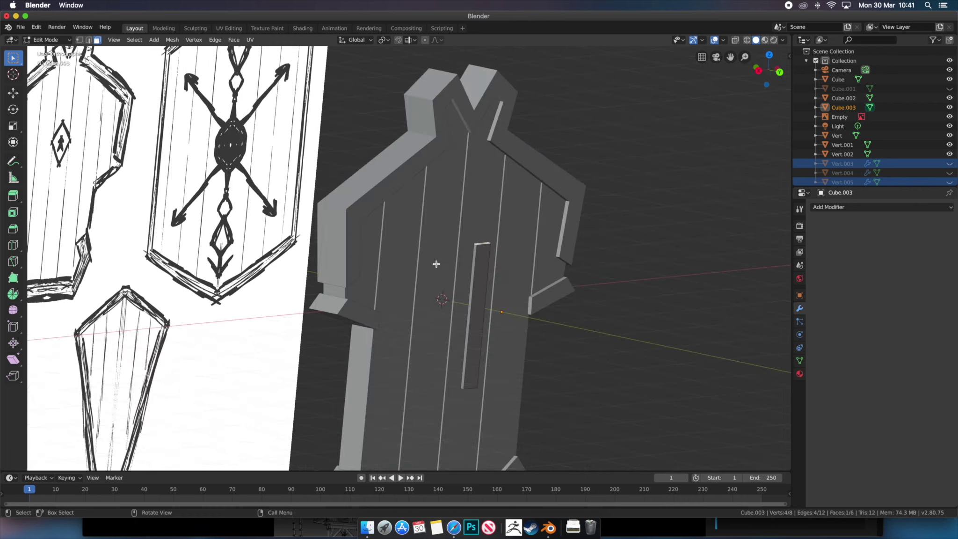
pyautogui.press('KP_3')
pyautogui.press('a')
pyautogui.press('g')
pyautogui.press('Return')
pyautogui.moveTo(476, 166); pyautogui.dragTo(475, 173, button='middle')
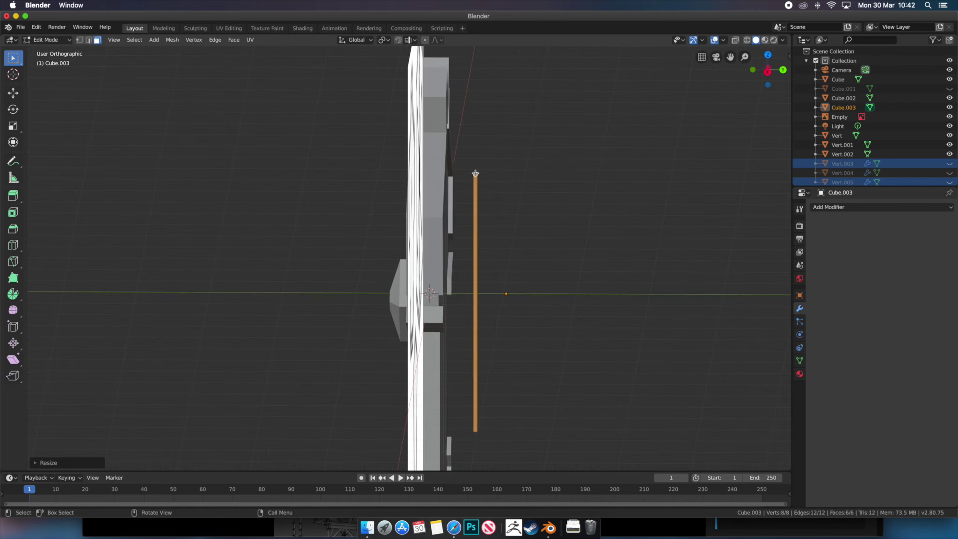
pyautogui.press('KP_3')
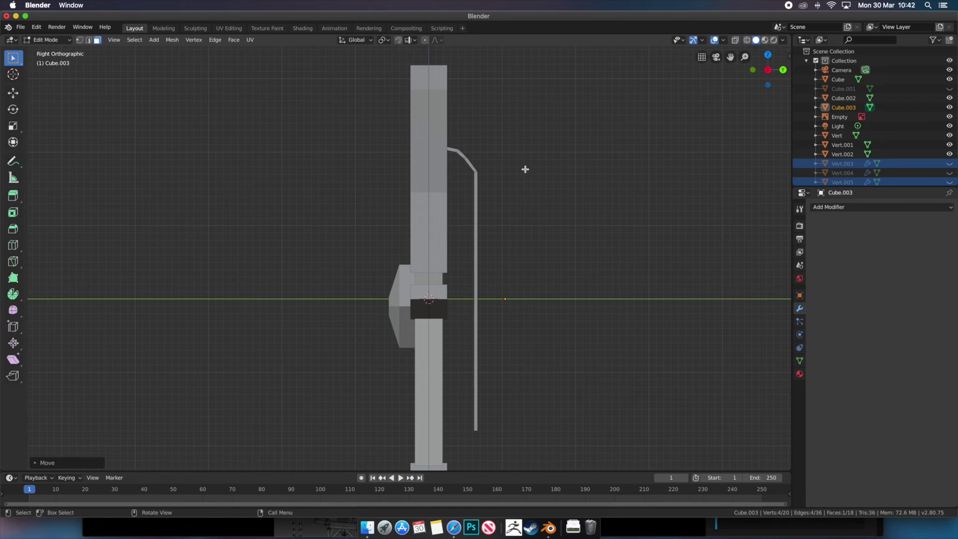
pyautogui.moveTo(524, 169)
pyautogui.mouseDown(button='middle')
pyautogui.moveTo(492, 330)
pyautogui.moveTo(498, 342)
pyautogui.mouseUp(button='middle')
pyautogui.press('KP_3')
pyautogui.moveTo(481, 398); pyautogui.dragTo(466, 342, button='middle')
pyautogui.press('KP_3')
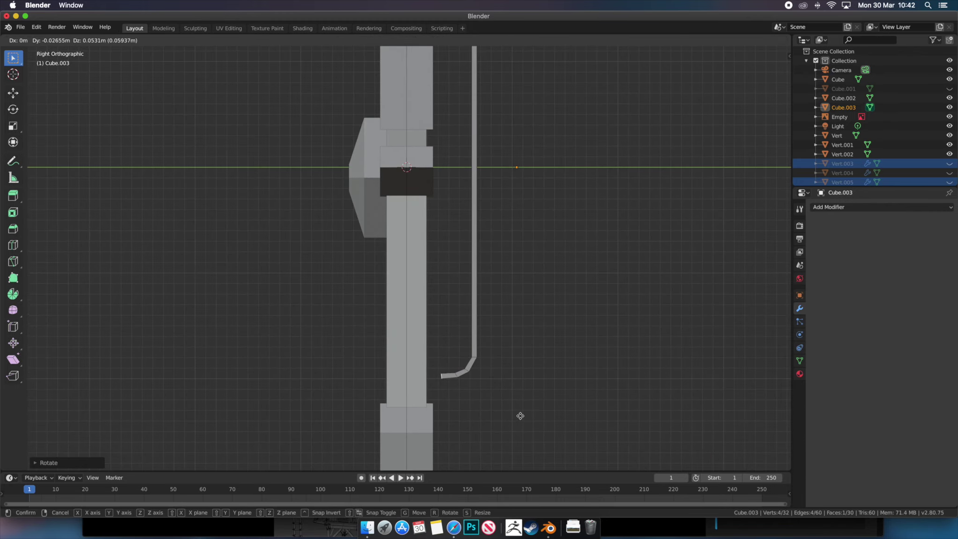
# Bend the strip's ends toward the shield to form a hooked handle.
pyautogui.click(501, 416)
pyautogui.moveTo(502, 416)
pyautogui.mouseDown(button='middle')
pyautogui.moveTo(520, 289)
pyautogui.moveTo(536, 310)
pyautogui.moveTo(539, 293)
pyautogui.mouseUp(button='middle')
pyautogui.press('KP_3')
pyautogui.click(539, 302)
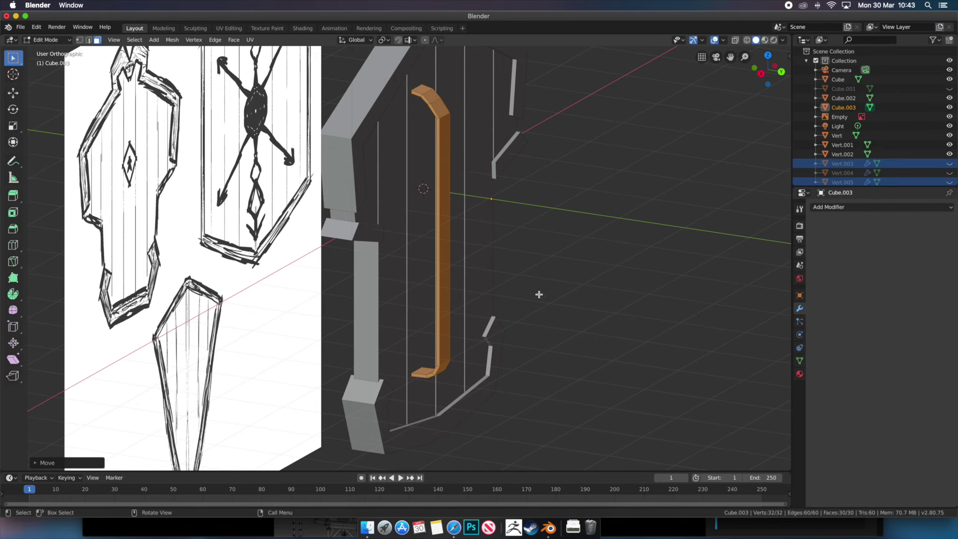
pyautogui.press('ctrl+KP_1')
# Offset the handle along X and add a Mirror modifier for a second handle.
pyautogui.press('g')
pyautogui.press('x')
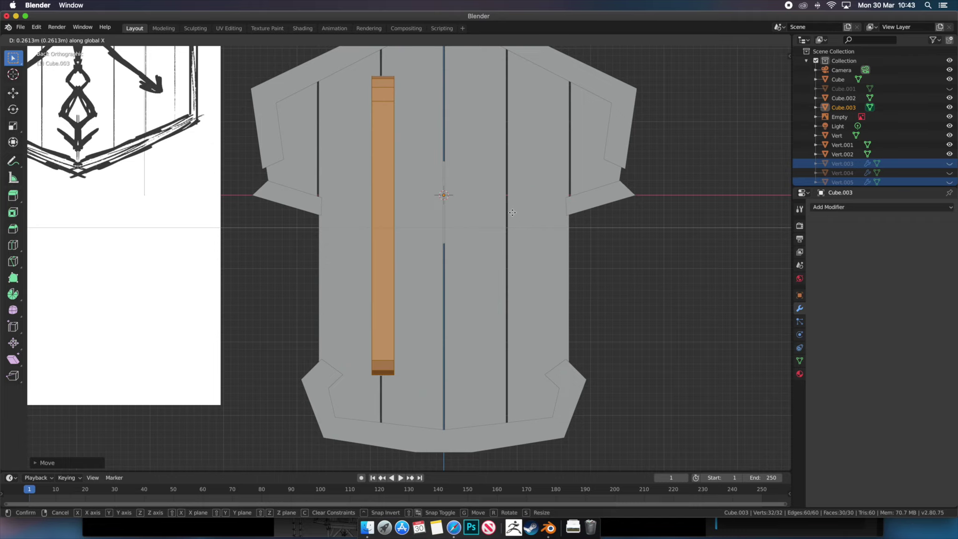
pyautogui.click(881, 207)
pyautogui.click(755, 306)
pyautogui.scroll(-3, 601, 271)
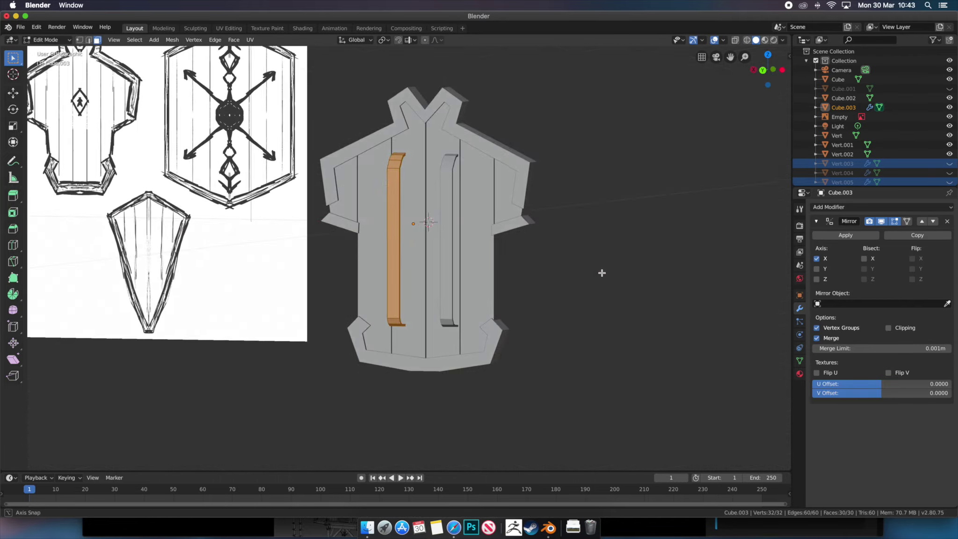
# Apply Shade Smooth to the two handles.
pyautogui.moveTo(601, 272); pyautogui.dragTo(662, 241, button='middle')
pyautogui.press('F3')
pyautogui.write('smo')
pyautogui.click(728, 265)
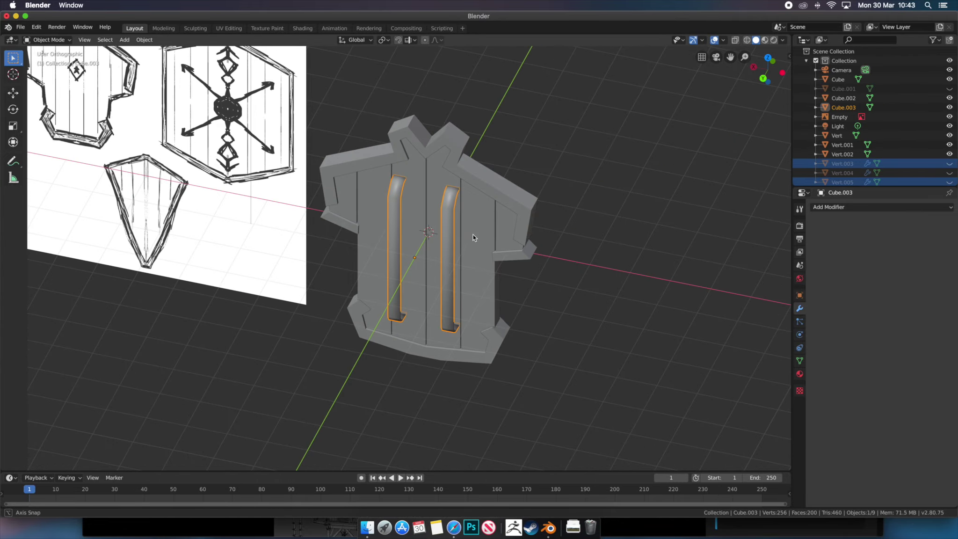
pyautogui.moveTo(472, 234); pyautogui.dragTo(487, 223, button='middle')
pyautogui.press('KP_1')
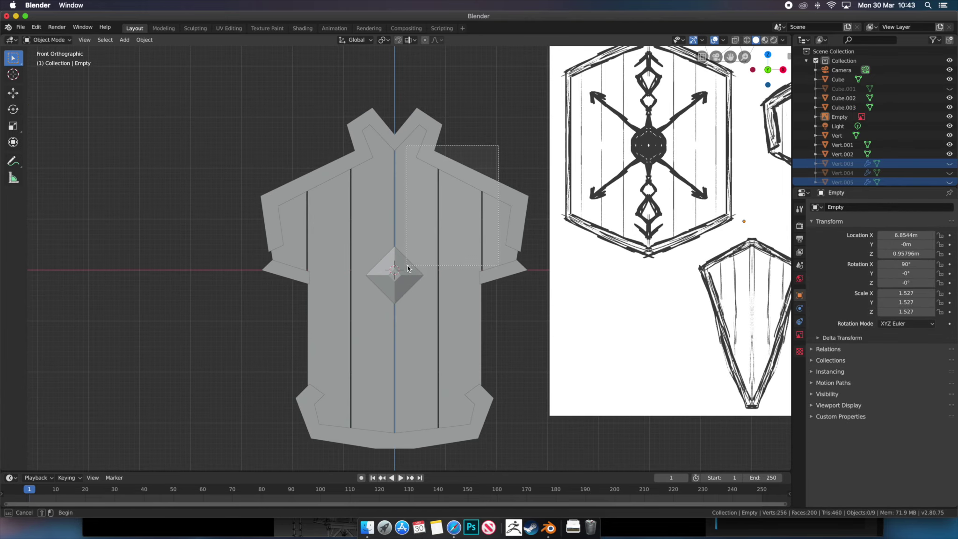
# Select all shield parts and join them into one object.
pyautogui.moveTo(405, 268); pyautogui.dragTo(495, 260)
pyautogui.moveTo(495, 261); pyautogui.dragTo(435, 332, button='middle')
pyautogui.press('KP_1')
pyautogui.press('F3')
pyautogui.write('jo')
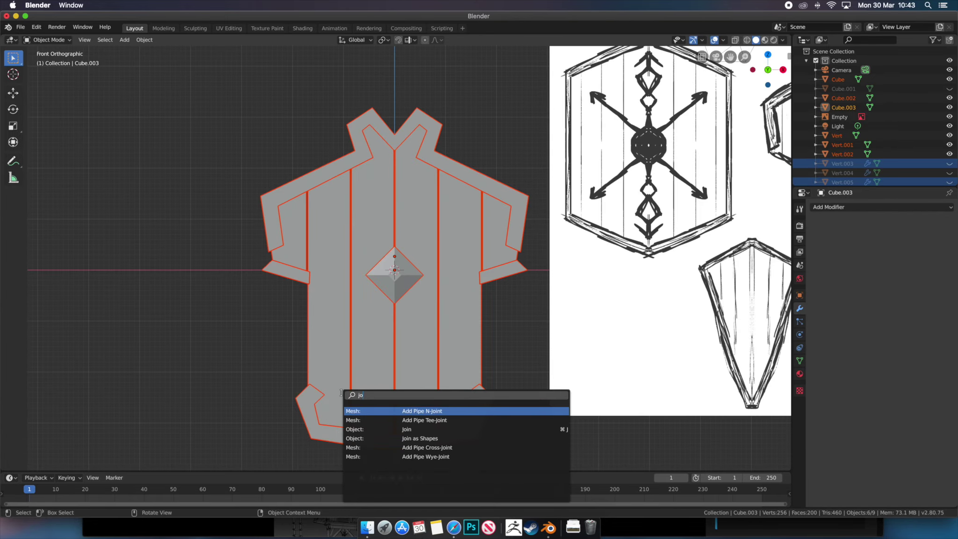
pyautogui.press('Down')
pyautogui.press('Down')
pyautogui.press('Return')
pyautogui.moveTo(492, 324)
pyautogui.mouseDown(button='middle')
pyautogui.moveTo(517, 330)
pyautogui.moveTo(480, 330)
pyautogui.mouseUp(button='middle')
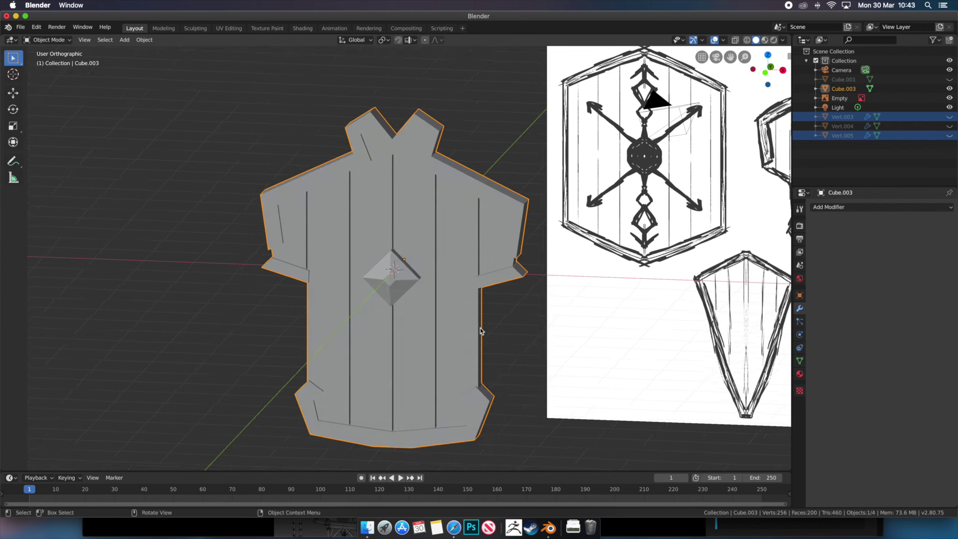
# Apply the object's transforms and confirm its 5.26 × 1.15 × 6.69 m dimensions.
pyautogui.press('F3')
pyautogui.write('apply')
pyautogui.press('Return')
pyautogui.press('F3')
pyautogui.write('apply')
pyautogui.press('Return')
pyautogui.press('n')
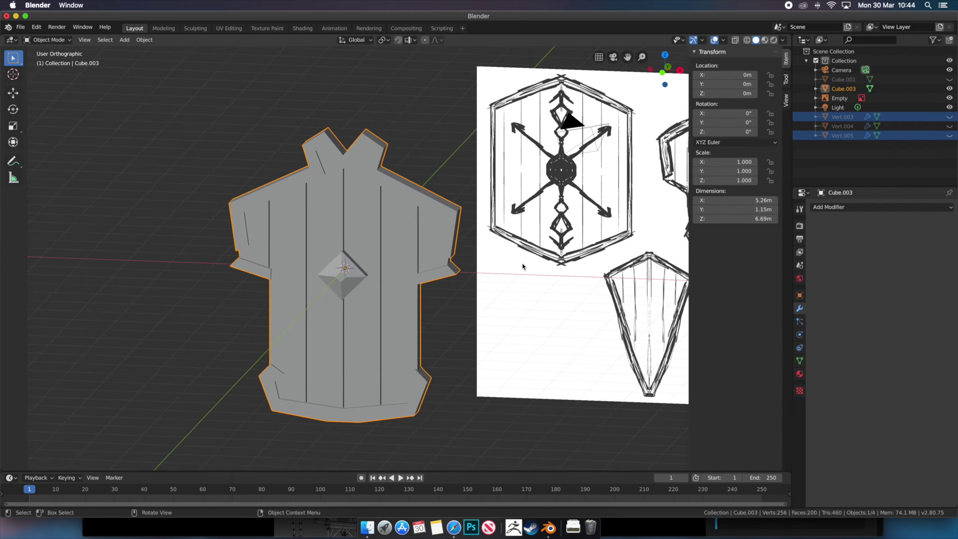
pyautogui.press('KP_1')
pyautogui.click(20, 27)
pyautogui.hotkey('alt', 'a')
pyautogui.scroll(3, 383, 228)
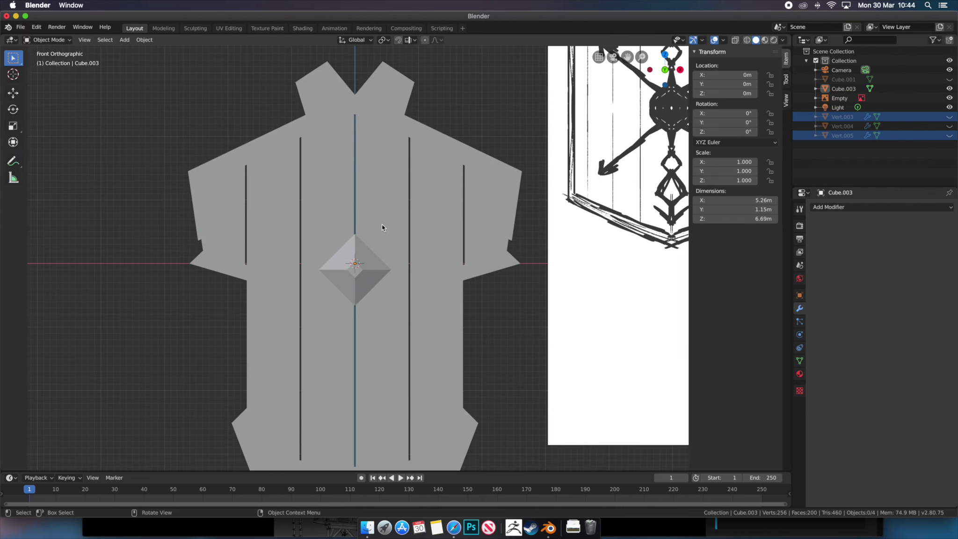
# Give the shield a new material and select the connected board geometry in Edit Mode.
pyautogui.click(382, 228)
pyautogui.click(800, 374)
pyautogui.click(800, 374)
pyautogui.click(816, 246)
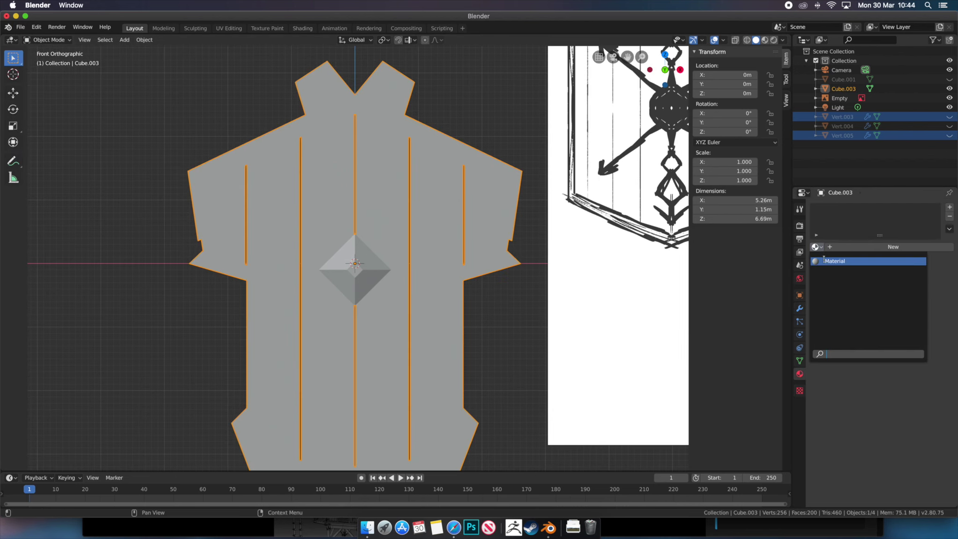
pyautogui.press('Tab')
pyautogui.press('l')
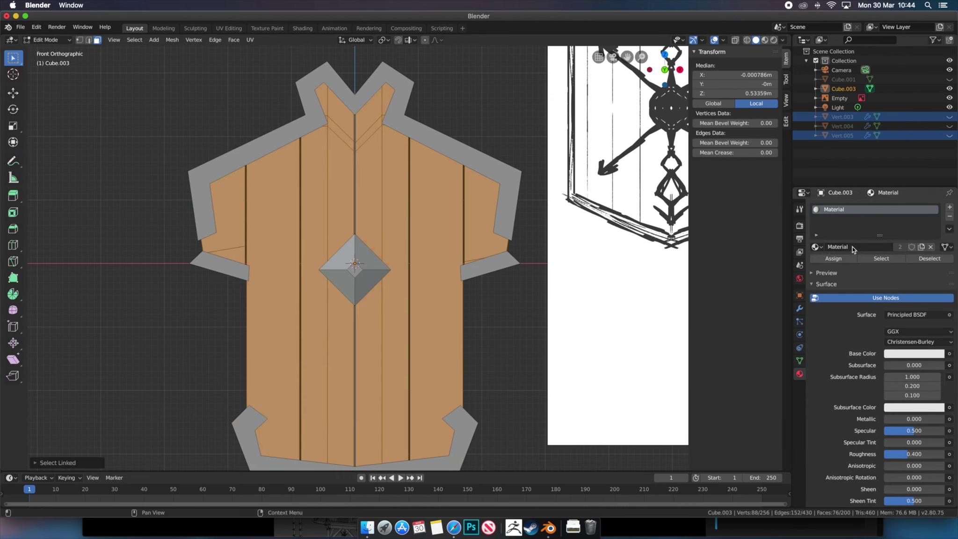
# Add a brown Wood material slot and assign it to the selected boards.
pyautogui.click(949, 206)
pyautogui.click(847, 266)
pyautogui.doubleClick(841, 218)
pyautogui.write('Wood')
pyautogui.click(894, 374)
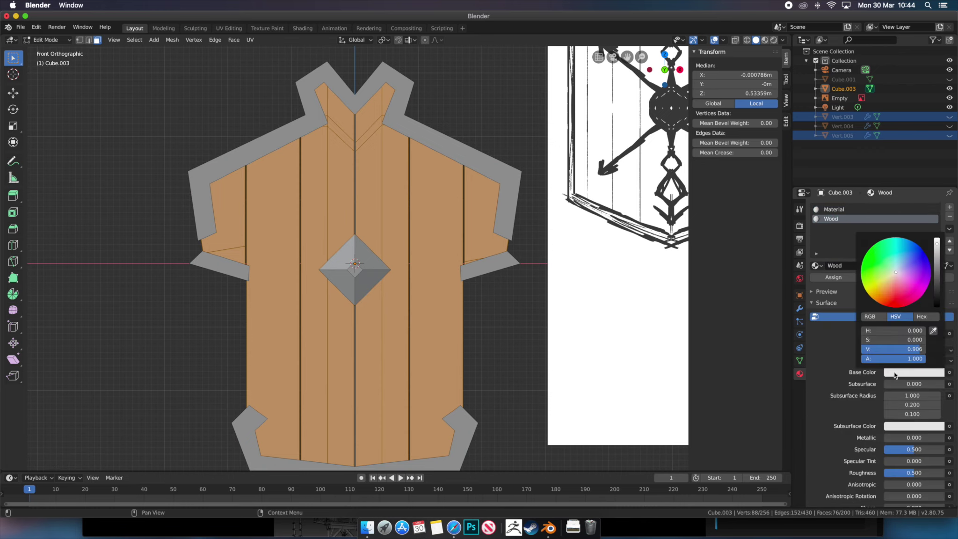
pyautogui.click(834, 209)
pyautogui.click(765, 39)
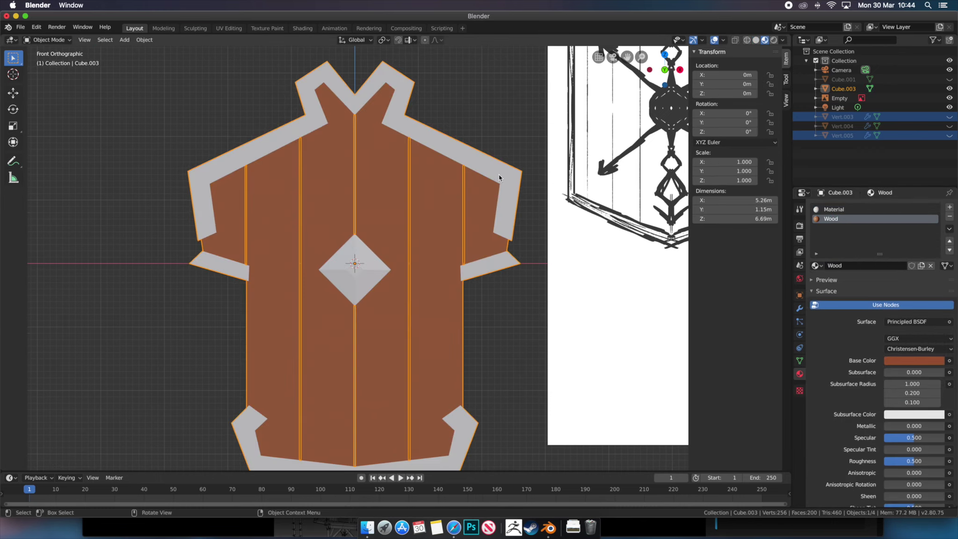
pyautogui.press('l')
# Add a grey Metal material slot and assign it to the trim border.
pyautogui.click(949, 207)
pyautogui.click(842, 265)
pyautogui.write('l')
pyautogui.press('Return')
pyautogui.click(908, 372)
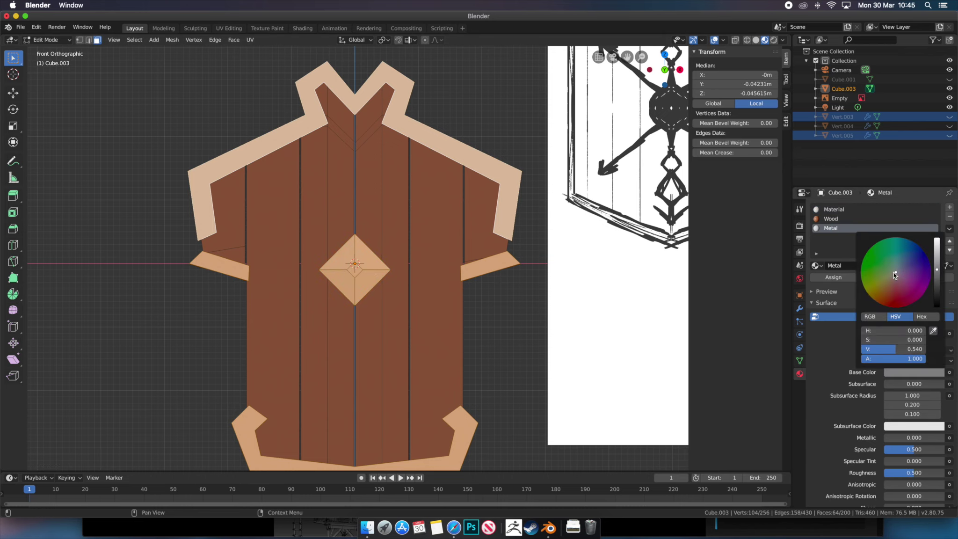
pyautogui.click(895, 275)
pyautogui.click(833, 277)
# Select the strap geometry and give it a new yellow-green Handle material.
pyautogui.moveTo(429, 284); pyautogui.dragTo(393, 233, button='middle')
pyautogui.press('l')
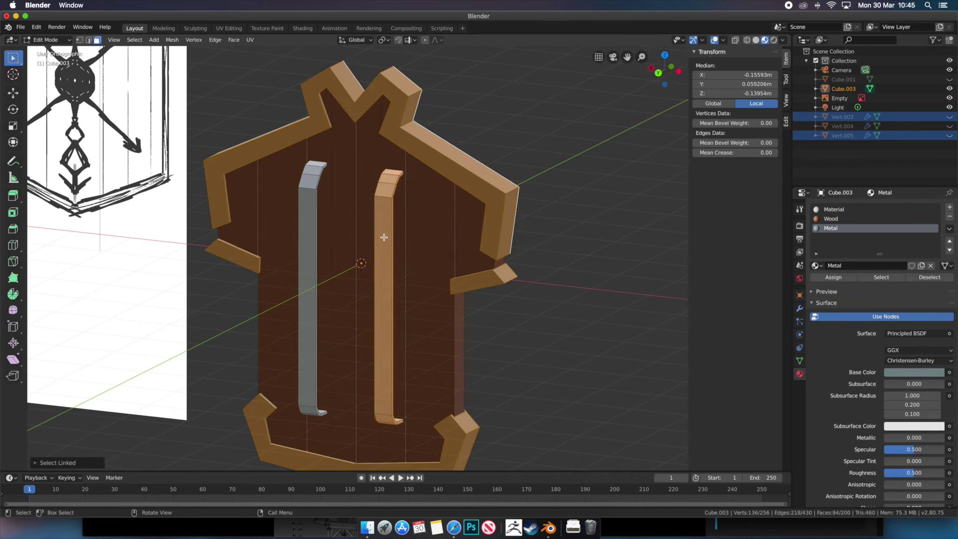
pyautogui.hotkey('ctrl', 'z')
pyautogui.doubleClick(843, 209)
pyautogui.write('Handle')
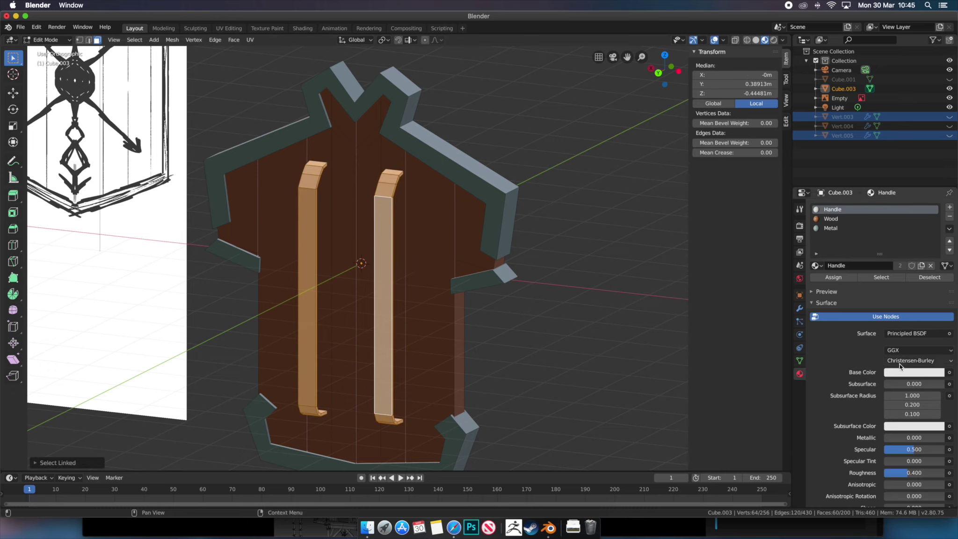
pyautogui.click(899, 372)
pyautogui.click(880, 275)
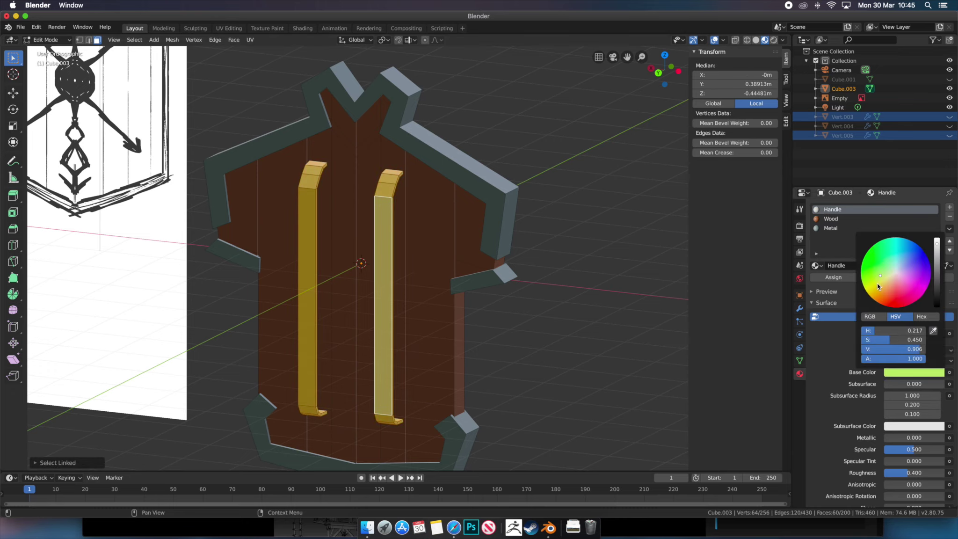
pyautogui.press('Tab')
pyautogui.moveTo(513, 259); pyautogui.dragTo(425, 272, button='middle')
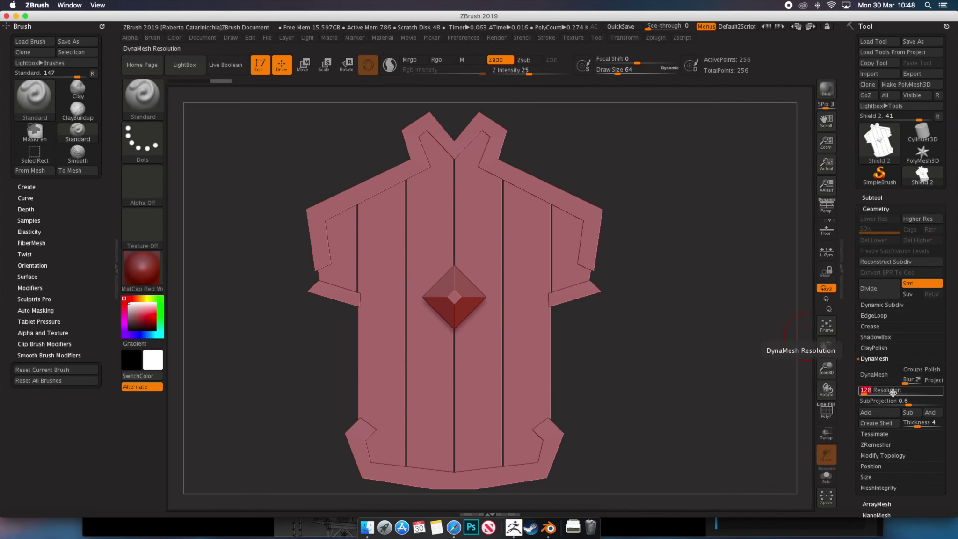
# DynaMesh the planks at resolution 704 and trim two chipped plank edges with TrimDynamic.
pyautogui.moveTo(650, 330)
pyautogui.mouseDown()
pyautogui.moveTo(535, 359)
pyautogui.moveTo(609, 320)
pyautogui.moveTo(645, 346)
pyautogui.moveTo(927, 368)
pyautogui.mouseUp()
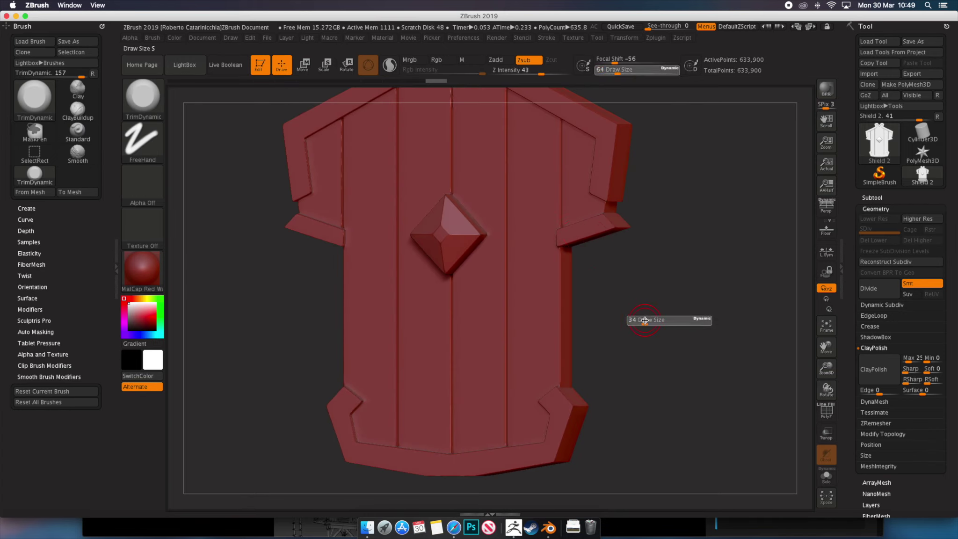
pyautogui.moveTo(645, 321)
pyautogui.mouseDown()
pyautogui.moveTo(535, 337)
pyautogui.moveTo(580, 342)
pyautogui.mouseUp()
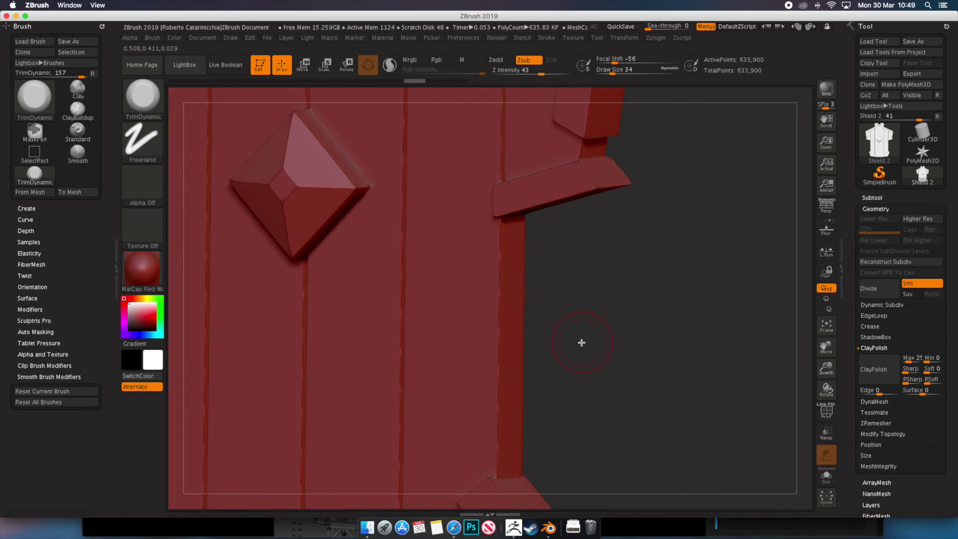
pyautogui.click(875, 401)
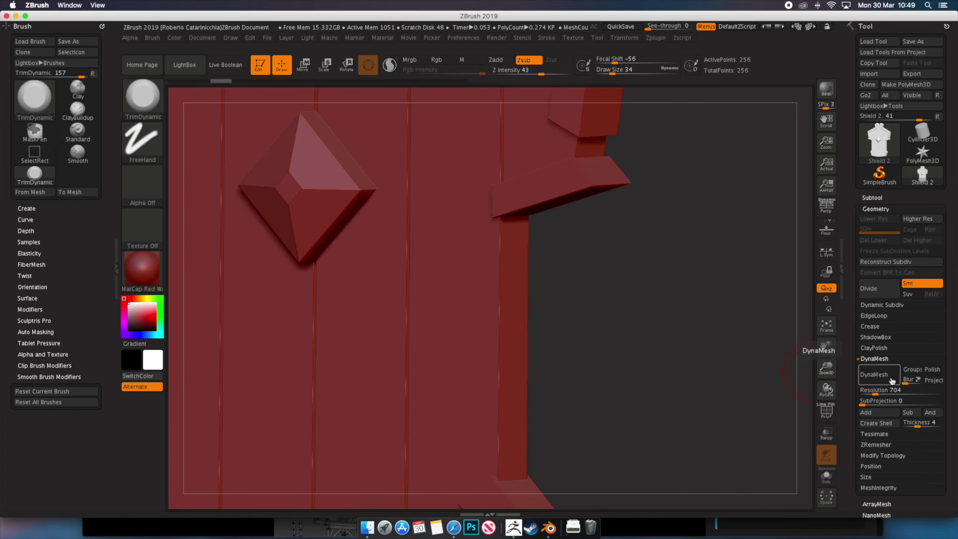
pyautogui.moveTo(630, 340); pyautogui.dragTo(490, 314)
pyautogui.moveTo(500, 374); pyautogui.dragTo(498, 202)
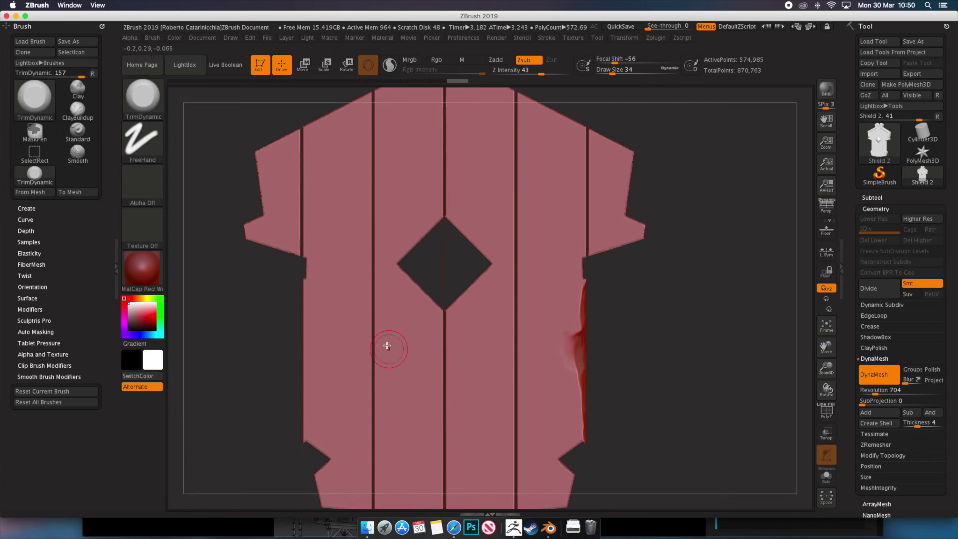
# Switch to ClayBuildup, undo unwanted clay strokes, and add a clay stroke on the left plank.
pyautogui.press('b')
pyautogui.press('c')
pyautogui.press('b')
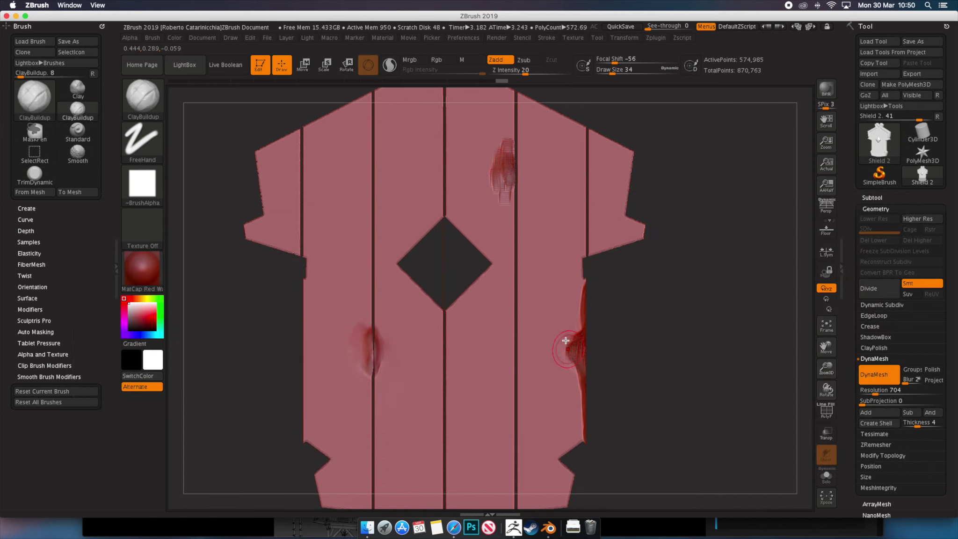
pyautogui.hotkey('ctrl', 'z')
pyautogui.hotkey('ctrl', 'z')
pyautogui.hotkey('ctrl', 'z')
pyautogui.click(386, 348)
pyautogui.press('Return')
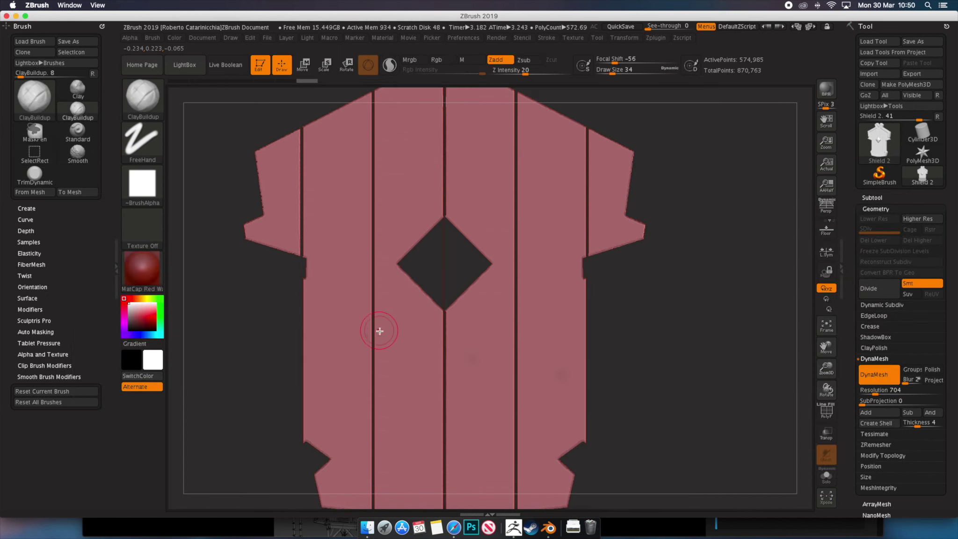
pyautogui.moveTo(391, 174); pyautogui.dragTo(388, 209)
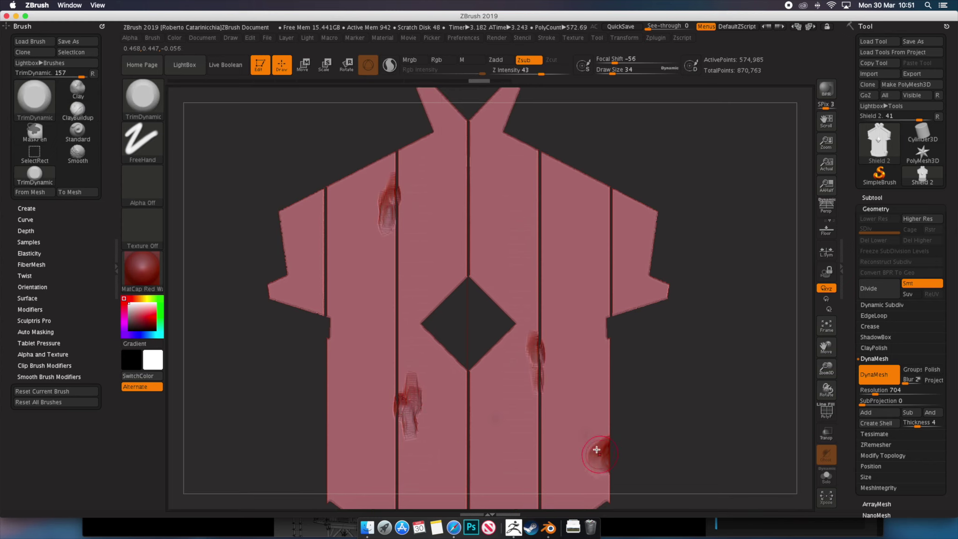
pyautogui.moveTo(634, 376)
pyautogui.keyDown('alt'); pyautogui.mouseDown()
pyautogui.moveTo(514, 398)
pyautogui.moveTo(321, 406)
pyautogui.mouseUp(); pyautogui.keyUp('alt')
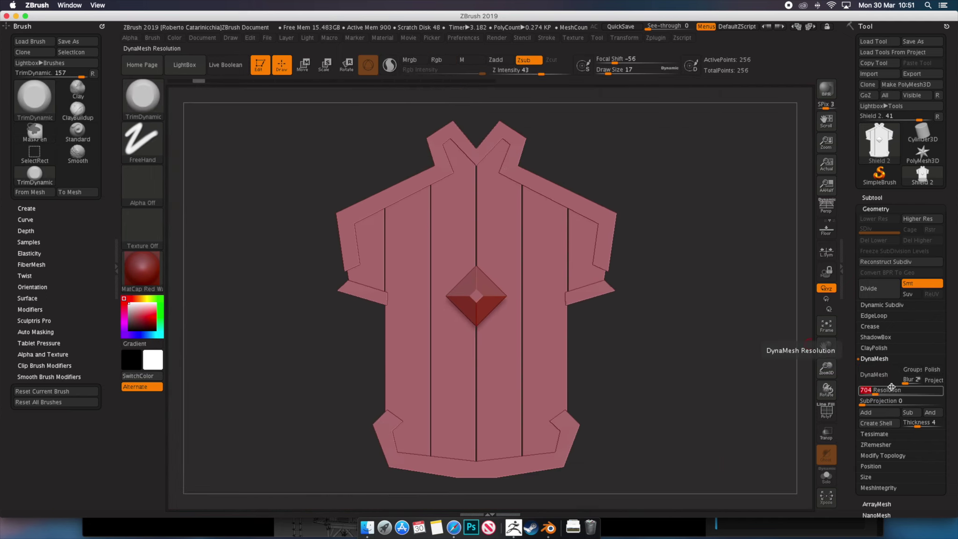
pyautogui.moveTo(617, 325); pyautogui.dragTo(573, 379)
# Switch the preview material to MatCap Gray and work over the zig-zag frame pieces.
pyautogui.press('m')
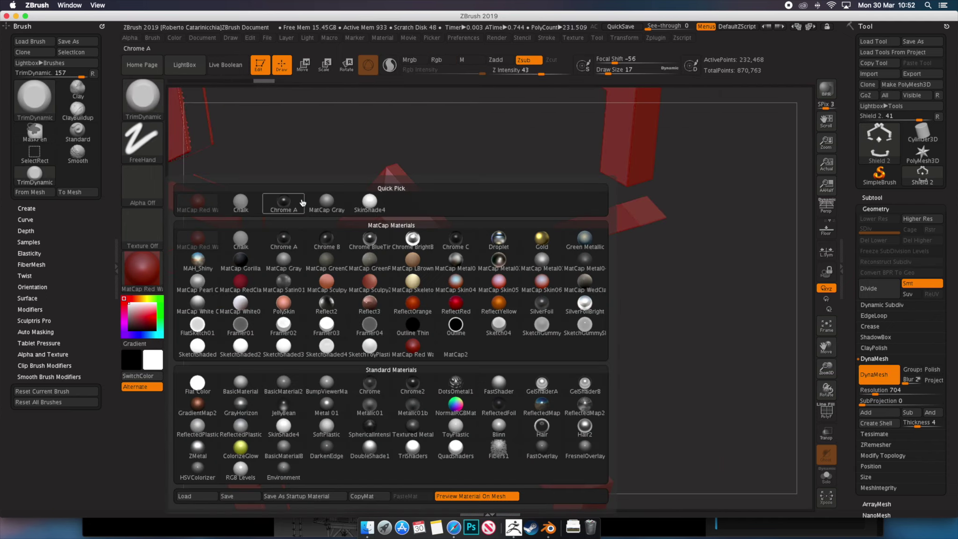
pyautogui.click(548, 256)
pyautogui.moveTo(548, 256); pyautogui.dragTo(554, 343)
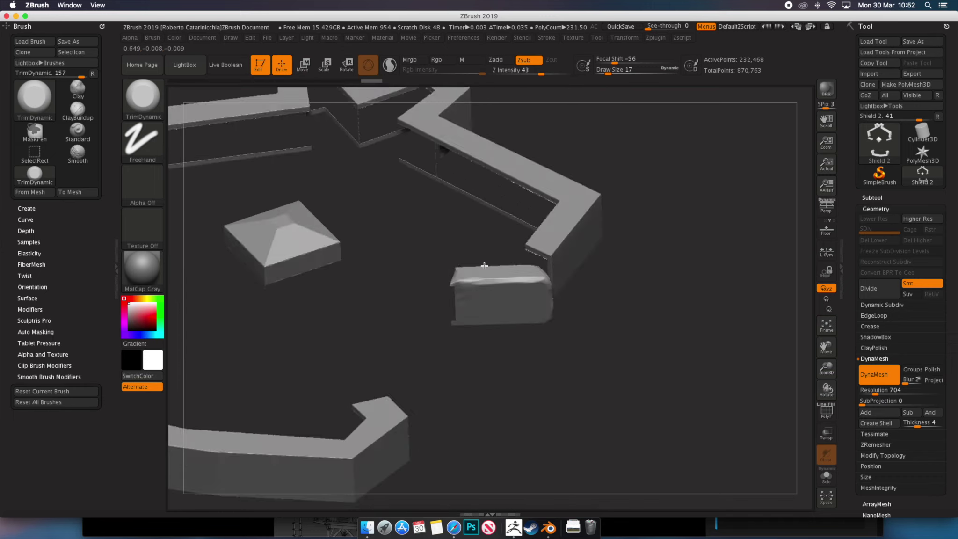
pyautogui.moveTo(484, 276)
pyautogui.mouseDown()
pyautogui.moveTo(591, 369)
pyautogui.moveTo(604, 316)
pyautogui.moveTo(577, 329)
pyautogui.moveTo(620, 368)
pyautogui.moveTo(501, 336)
pyautogui.moveTo(580, 265)
pyautogui.moveTo(514, 310)
pyautogui.moveTo(611, 267)
pyautogui.moveTo(598, 331)
pyautogui.moveTo(621, 283)
pyautogui.mouseUp()
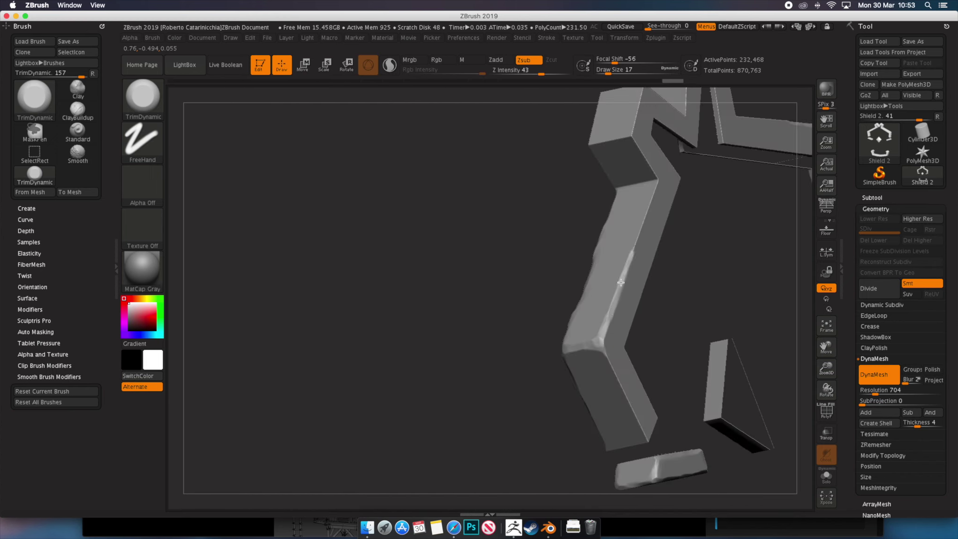
pyautogui.moveTo(607, 349)
pyautogui.mouseDown()
pyautogui.moveTo(659, 310)
pyautogui.moveTo(556, 395)
pyautogui.moveTo(686, 280)
pyautogui.moveTo(527, 368)
pyautogui.moveTo(509, 288)
pyautogui.moveTo(551, 299)
pyautogui.moveTo(515, 371)
pyautogui.moveTo(534, 327)
pyautogui.moveTo(441, 337)
pyautogui.moveTo(508, 262)
pyautogui.moveTo(462, 340)
pyautogui.moveTo(498, 402)
pyautogui.moveTo(581, 279)
pyautogui.mouseUp()
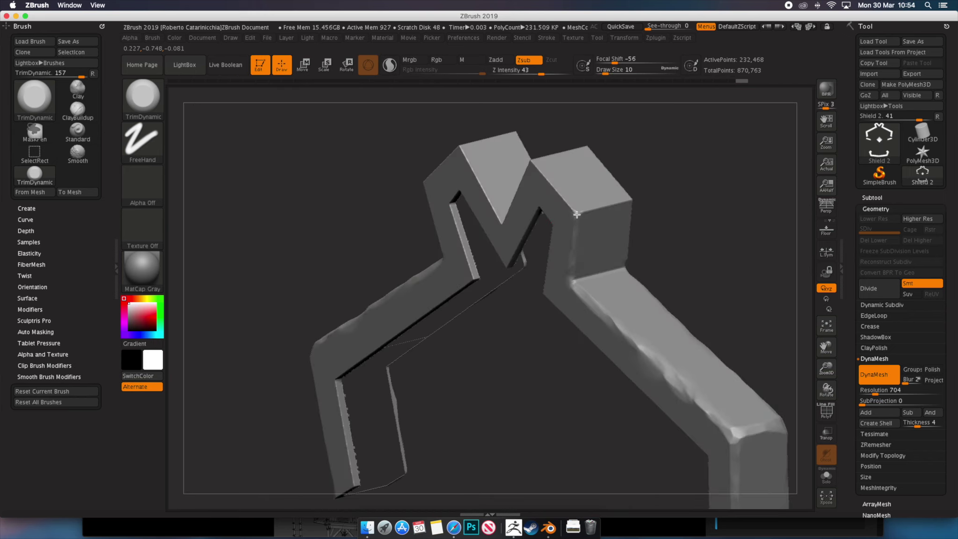
pyautogui.moveTo(577, 214); pyautogui.dragTo(535, 239)
pyautogui.moveTo(497, 266)
pyautogui.mouseDown()
pyautogui.moveTo(380, 265)
pyautogui.moveTo(402, 225)
pyautogui.moveTo(401, 179)
pyautogui.moveTo(575, 276)
pyautogui.moveTo(549, 331)
pyautogui.moveTo(385, 273)
pyautogui.moveTo(388, 214)
pyautogui.moveTo(447, 377)
pyautogui.moveTo(531, 351)
pyautogui.mouseUp()
# Chip the edges of the central pyramid boss and U-shaped frame piece, then unhide all parts.
pyautogui.moveTo(353, 289)
pyautogui.mouseDown()
pyautogui.moveTo(592, 326)
pyautogui.moveTo(547, 344)
pyautogui.moveTo(556, 317)
pyautogui.moveTo(411, 285)
pyautogui.moveTo(524, 228)
pyautogui.moveTo(527, 274)
pyautogui.moveTo(571, 288)
pyautogui.moveTo(464, 169)
pyautogui.mouseUp()
pyautogui.moveTo(406, 148)
pyautogui.keyDown('shift'); pyautogui.mouseDown()
pyautogui.moveTo(483, 305)
pyautogui.moveTo(459, 273)
pyautogui.mouseUp(); pyautogui.keyUp('shift')
pyautogui.moveTo(608, 349)
pyautogui.mouseDown()
pyautogui.moveTo(461, 336)
pyautogui.moveTo(482, 230)
pyautogui.moveTo(523, 145)
pyautogui.mouseUp()
pyautogui.moveTo(529, 278); pyautogui.dragTo(522, 239)
pyautogui.moveTo(504, 203)
pyautogui.keyDown('alt'); pyautogui.mouseDown()
pyautogui.moveTo(492, 289)
pyautogui.moveTo(415, 342)
pyautogui.moveTo(481, 370)
pyautogui.moveTo(392, 403)
pyautogui.moveTo(424, 292)
pyautogui.mouseUp(); pyautogui.keyUp('alt')
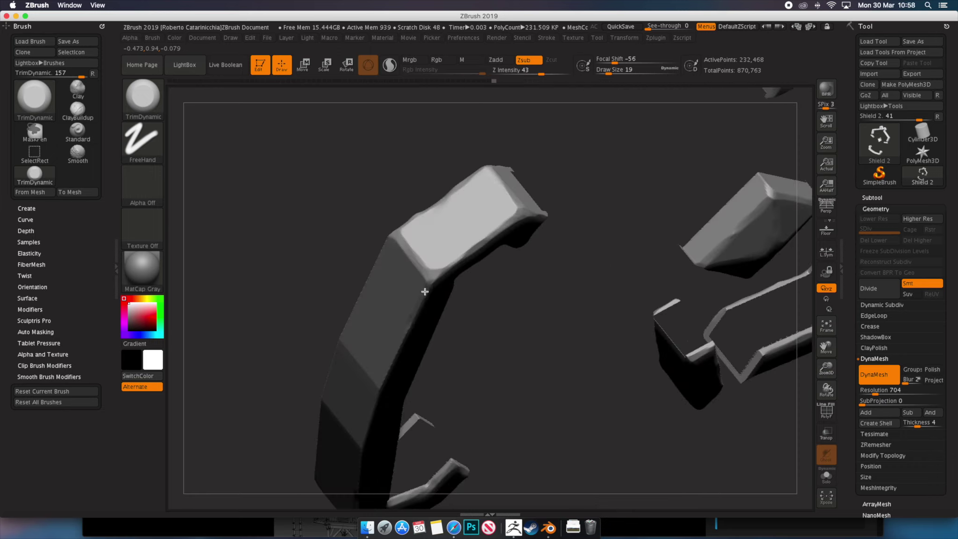
pyautogui.moveTo(344, 345)
pyautogui.mouseDown()
pyautogui.moveTo(560, 301)
pyautogui.moveTo(474, 368)
pyautogui.moveTo(407, 377)
pyautogui.moveTo(521, 258)
pyautogui.moveTo(454, 278)
pyautogui.moveTo(432, 347)
pyautogui.moveTo(475, 280)
pyautogui.mouseUp()
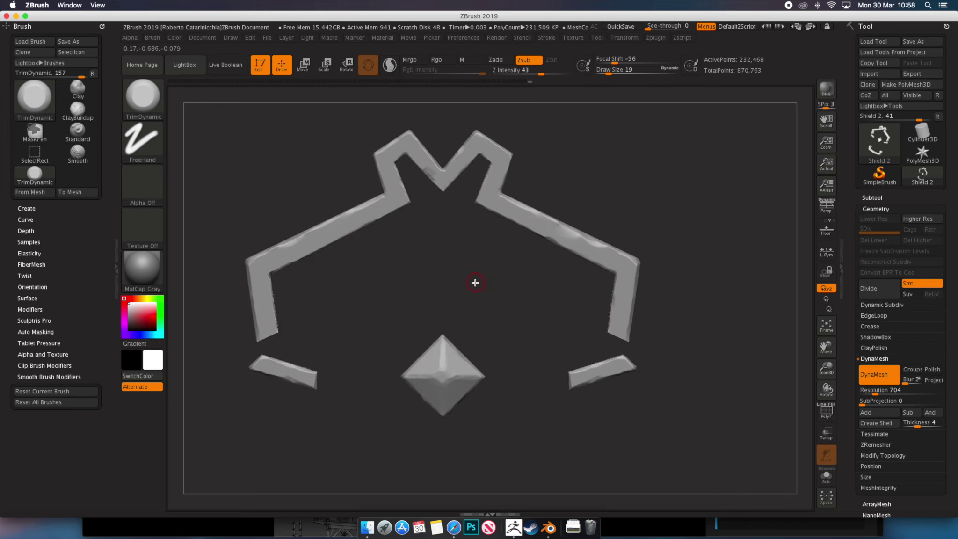
pyautogui.keyDown('ctrl'); pyautogui.keyDown('shift'); pyautogui.click(546, 298); pyautogui.keyUp('shift'); pyautogui.keyUp('ctrl')
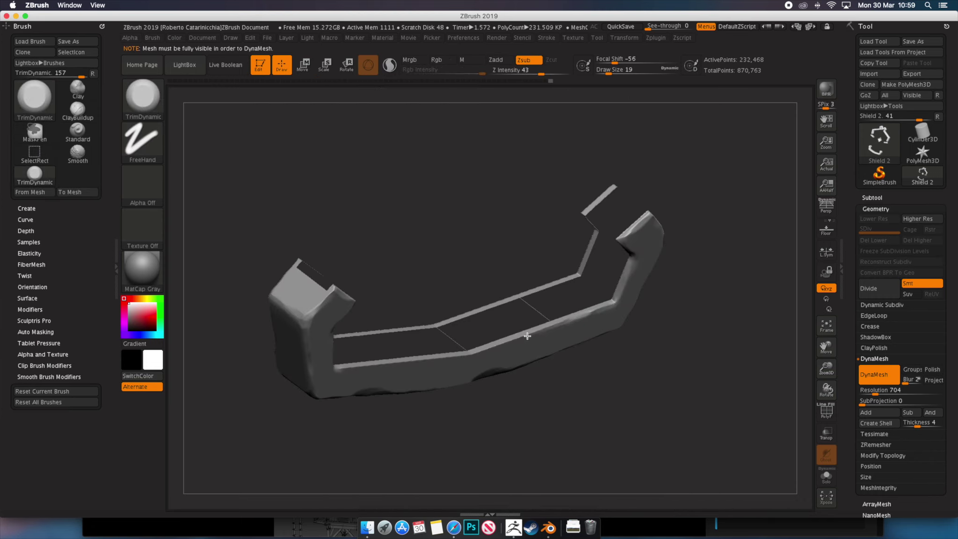
# Smooth out the striped marks on the lower and upper-left planks.
pyautogui.moveTo(527, 336)
pyautogui.mouseDown()
pyautogui.moveTo(428, 356)
pyautogui.moveTo(563, 312)
pyautogui.moveTo(391, 466)
pyautogui.mouseUp()
pyautogui.moveTo(495, 150)
pyautogui.mouseDown()
pyautogui.moveTo(475, 381)
pyautogui.moveTo(455, 386)
pyautogui.moveTo(287, 360)
pyautogui.mouseUp()
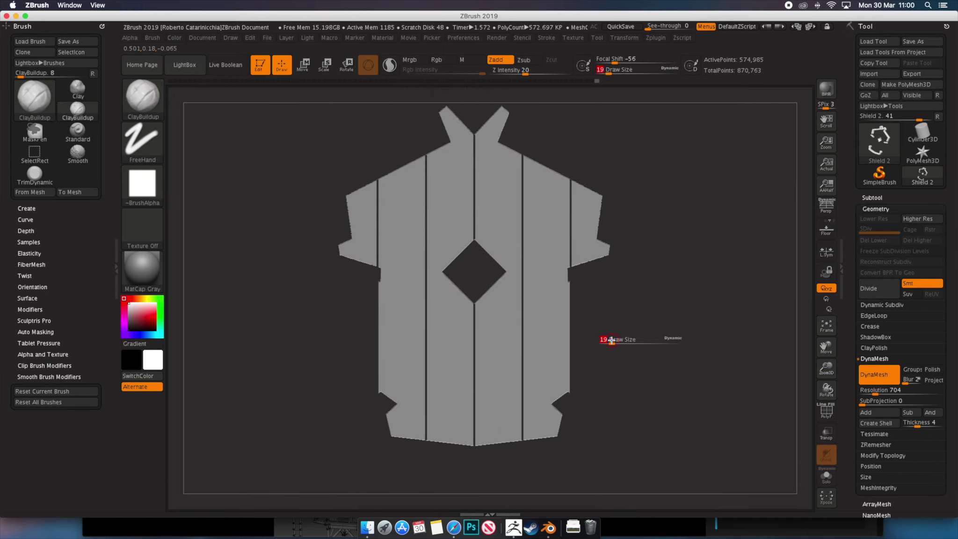
pyautogui.keyDown('shift'); pyautogui.moveTo(491, 325); pyautogui.dragTo(503, 289); pyautogui.keyUp('shift')
pyautogui.keyDown('shift'); pyautogui.moveTo(445, 242); pyautogui.dragTo(486, 289); pyautogui.keyUp('shift')
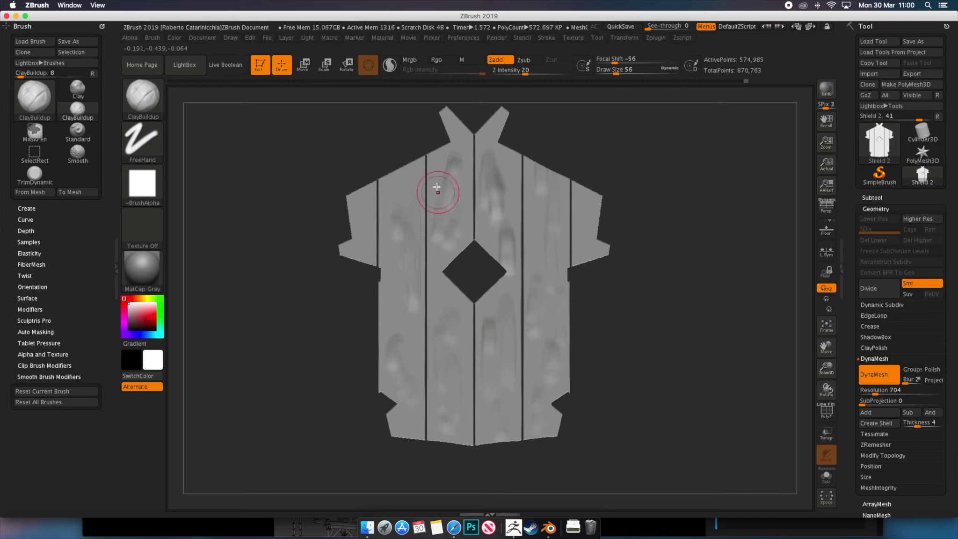
# Carve wood-grain lines along the planks with DamStandard, then show the frame and boss again.
pyautogui.press('b')
pyautogui.press('d')
pyautogui.press('s')
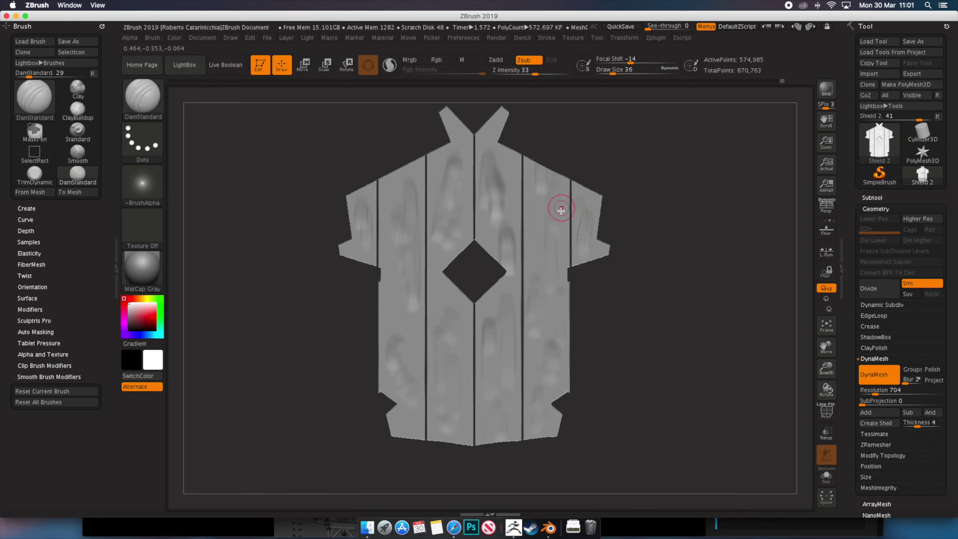
pyautogui.moveTo(548, 393)
pyautogui.keyDown('alt'); pyautogui.mouseDown()
pyautogui.moveTo(599, 267)
pyautogui.moveTo(548, 235)
pyautogui.mouseUp(); pyautogui.keyUp('alt')
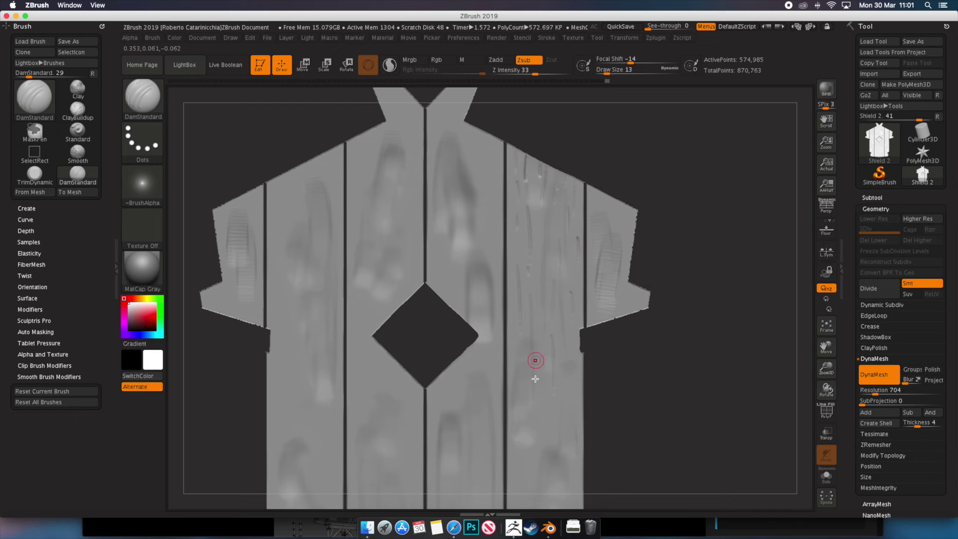
pyautogui.keyDown('alt'); pyautogui.moveTo(632, 405); pyautogui.dragTo(618, 264); pyautogui.keyUp('alt')
pyautogui.moveTo(570, 326); pyautogui.dragTo(602, 169)
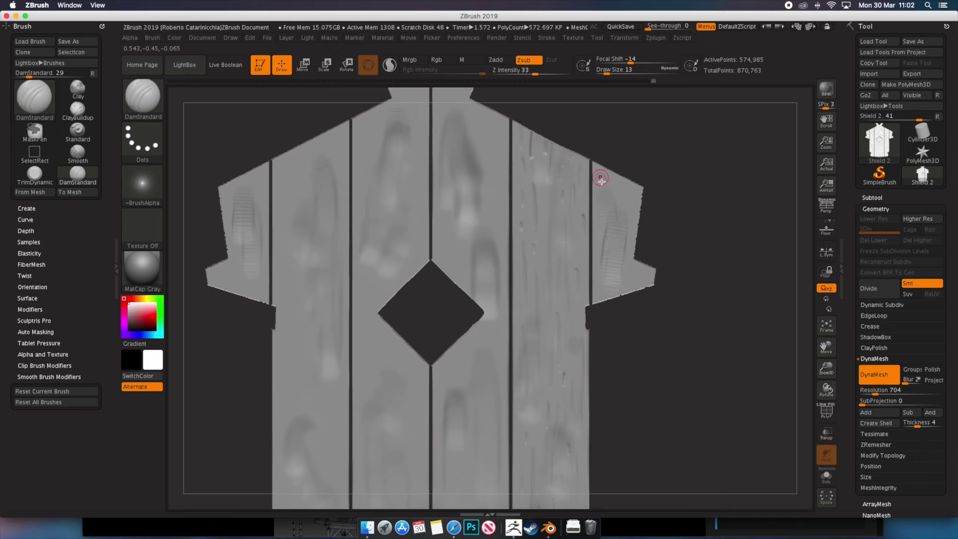
pyautogui.moveTo(581, 209); pyautogui.dragTo(494, 299, button='right')
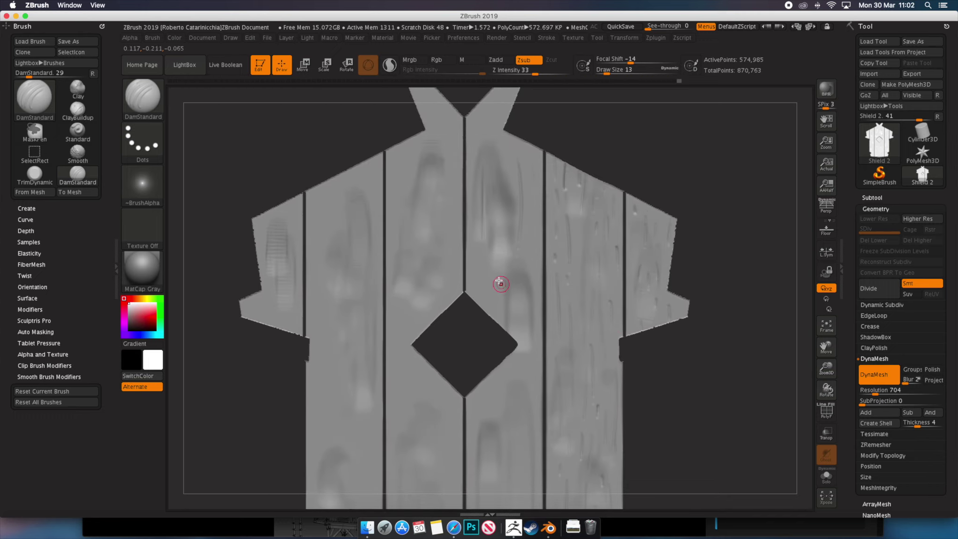
pyautogui.moveTo(502, 156)
pyautogui.mouseDown(button='right')
pyautogui.moveTo(667, 299)
pyautogui.moveTo(669, 353)
pyautogui.moveTo(533, 468)
pyautogui.mouseUp(button='right')
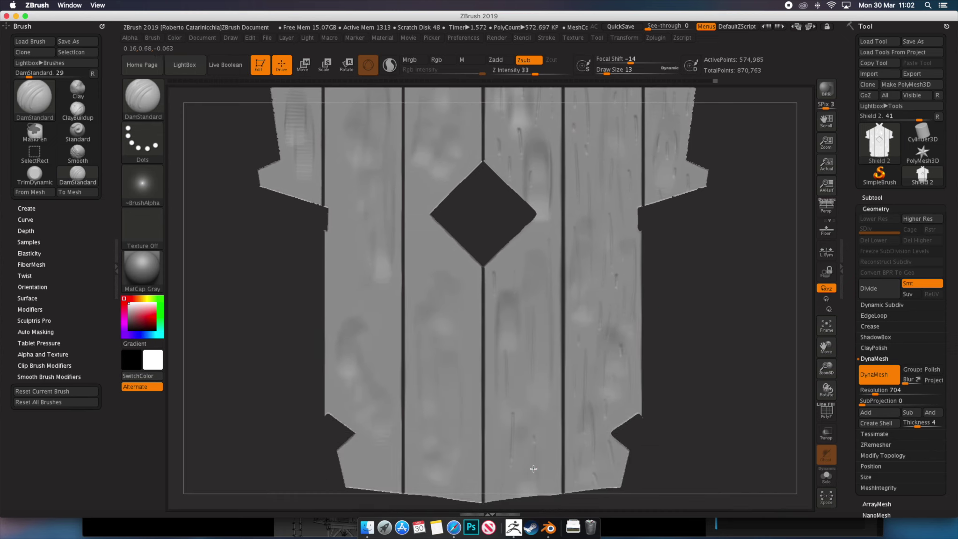
pyautogui.moveTo(677, 287)
pyautogui.mouseDown()
pyautogui.moveTo(669, 317)
pyautogui.moveTo(686, 300)
pyautogui.moveTo(471, 352)
pyautogui.mouseUp()
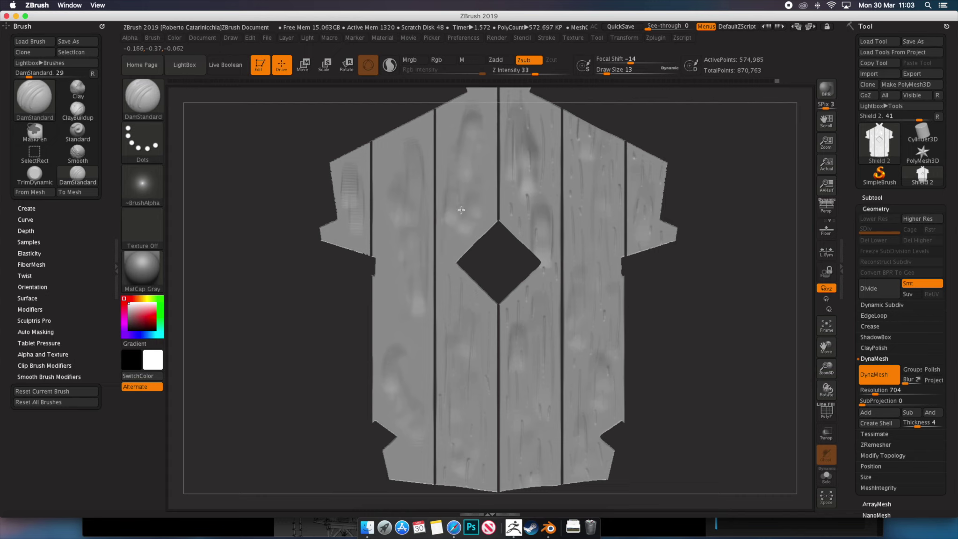
pyautogui.moveTo(461, 210); pyautogui.dragTo(464, 229, button='right')
pyautogui.moveTo(454, 352)
pyautogui.mouseDown(button='right')
pyautogui.moveTo(461, 400)
pyautogui.moveTo(445, 177)
pyautogui.mouseUp(button='right')
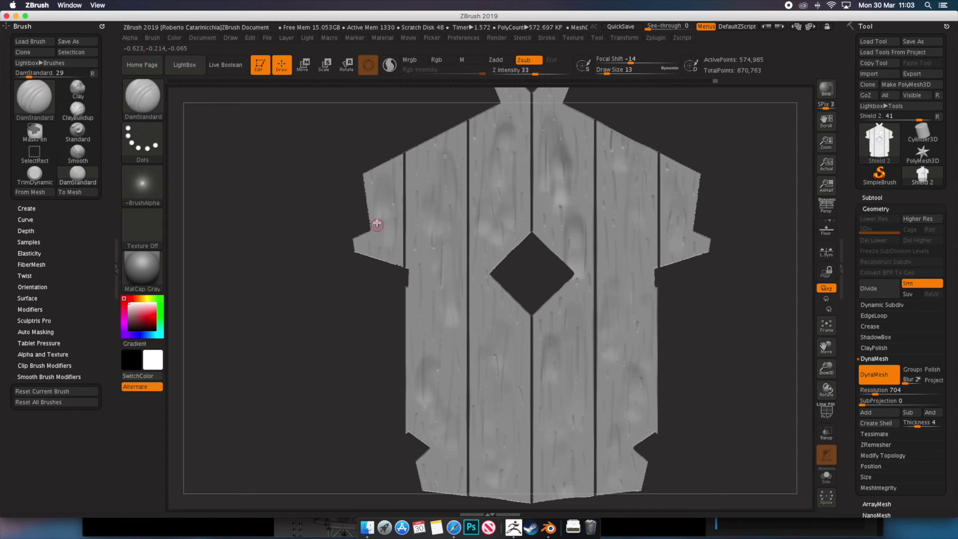
pyautogui.keyDown('ctrl'); pyautogui.keyDown('shift'); pyautogui.click(674, 365); pyautogui.keyUp('shift'); pyautogui.keyUp('ctrl')
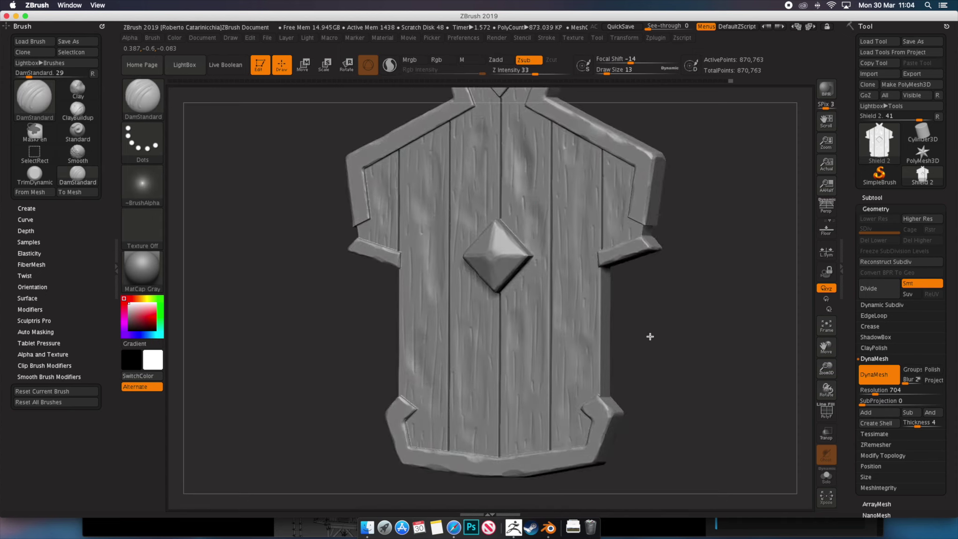
# Isolate the straps and hide the planks to inspect the frame, then show everything and fit the view.
pyautogui.moveTo(647, 335)
pyautogui.mouseDown(button='right')
pyautogui.moveTo(604, 306)
pyautogui.moveTo(644, 319)
pyautogui.moveTo(374, 351)
pyautogui.mouseUp(button='right')
pyautogui.moveTo(437, 270)
pyautogui.mouseDown(button='right')
pyautogui.moveTo(396, 388)
pyautogui.moveTo(523, 397)
pyautogui.moveTo(353, 345)
pyautogui.moveTo(552, 229)
pyautogui.mouseUp(button='right')
pyautogui.keyDown('ctrl'); pyautogui.keyDown('shift'); pyautogui.click(552, 229); pyautogui.keyUp('shift'); pyautogui.keyUp('ctrl')
pyautogui.moveTo(470, 223)
pyautogui.mouseDown(button='right')
pyautogui.moveTo(451, 421)
pyautogui.moveTo(558, 396)
pyautogui.moveTo(429, 218)
pyautogui.mouseUp(button='right')
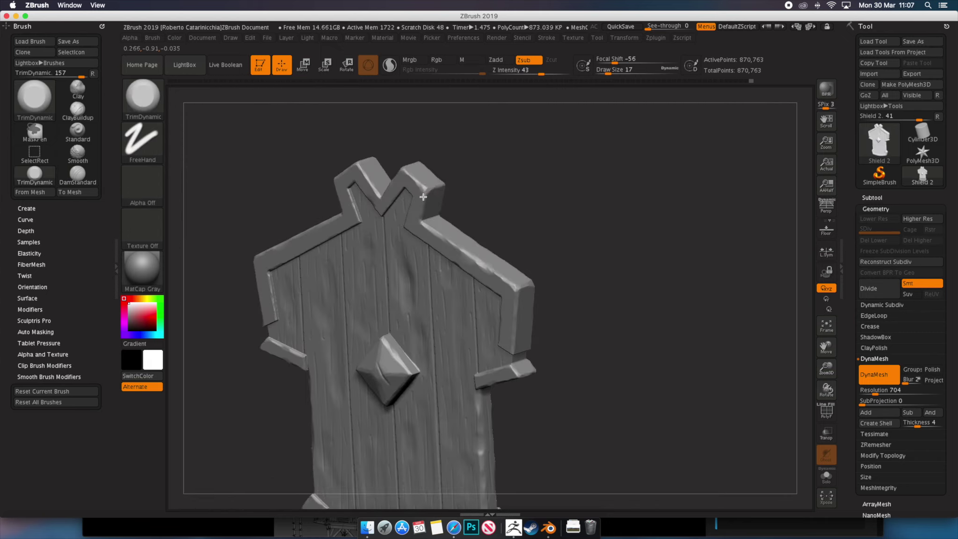
pyautogui.moveTo(433, 191); pyautogui.dragTo(524, 179)
pyautogui.keyDown('ctrl'); pyautogui.keyDown('shift'); pyautogui.click(594, 316); pyautogui.keyUp('shift'); pyautogui.keyUp('ctrl')
pyautogui.moveTo(594, 316)
pyautogui.mouseDown()
pyautogui.moveTo(540, 393)
pyautogui.moveTo(423, 399)
pyautogui.moveTo(530, 365)
pyautogui.moveTo(562, 421)
pyautogui.moveTo(509, 302)
pyautogui.moveTo(637, 206)
pyautogui.mouseUp()
pyautogui.keyDown('ctrl'); pyautogui.keyDown('shift'); pyautogui.click(509, 302); pyautogui.keyUp('shift'); pyautogui.keyUp('ctrl')
pyautogui.press('f')
# Export the whole shield as an OBJ file via Tool > Export.
pyautogui.click(912, 74)
pyautogui.write('_HI')
pyautogui.press('BackSpace')
pyautogui.press('BackSpace')
pyautogui.click(649, 295)
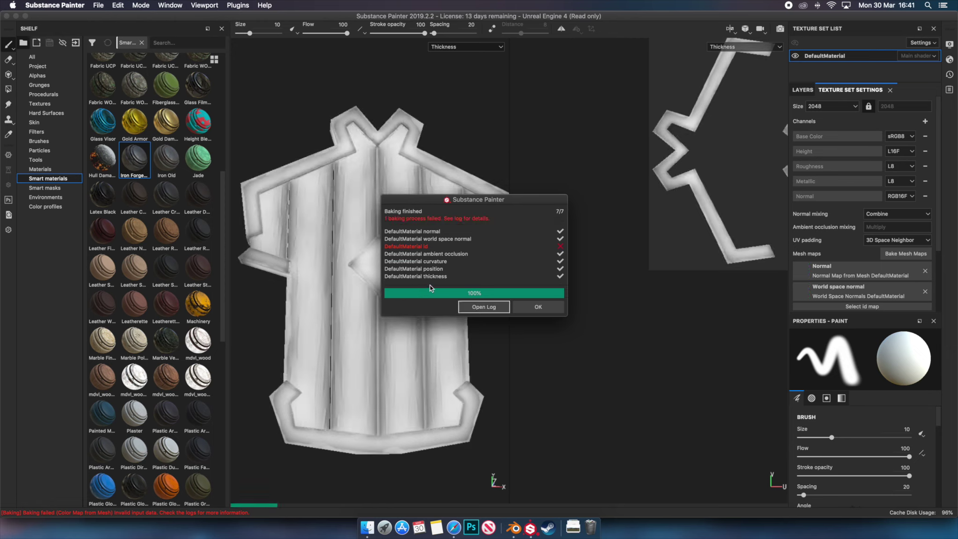
# Close the bake report, orbit the textured shield, and show its layer stack.
pyautogui.click(538, 307)
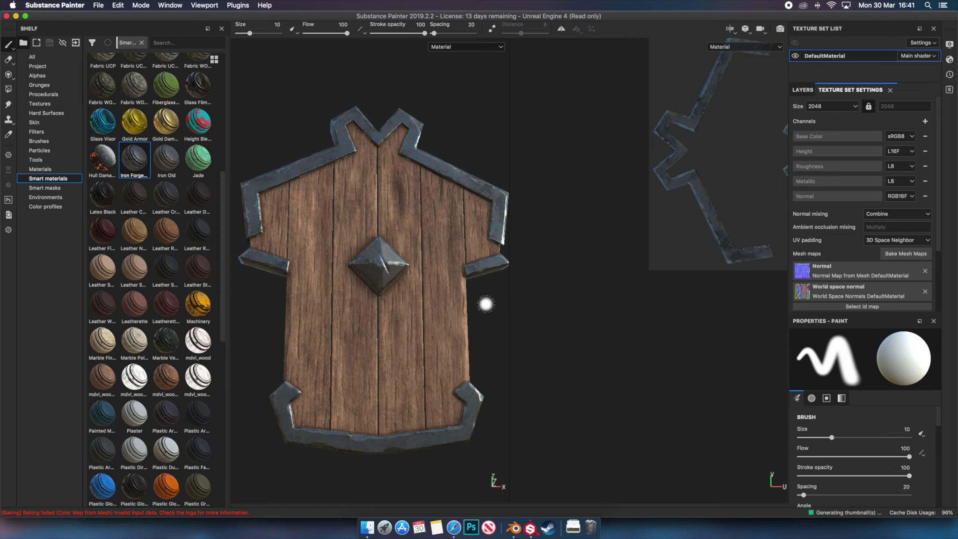
pyautogui.keyDown('alt'); pyautogui.moveTo(485, 301); pyautogui.dragTo(452, 259); pyautogui.keyUp('alt')
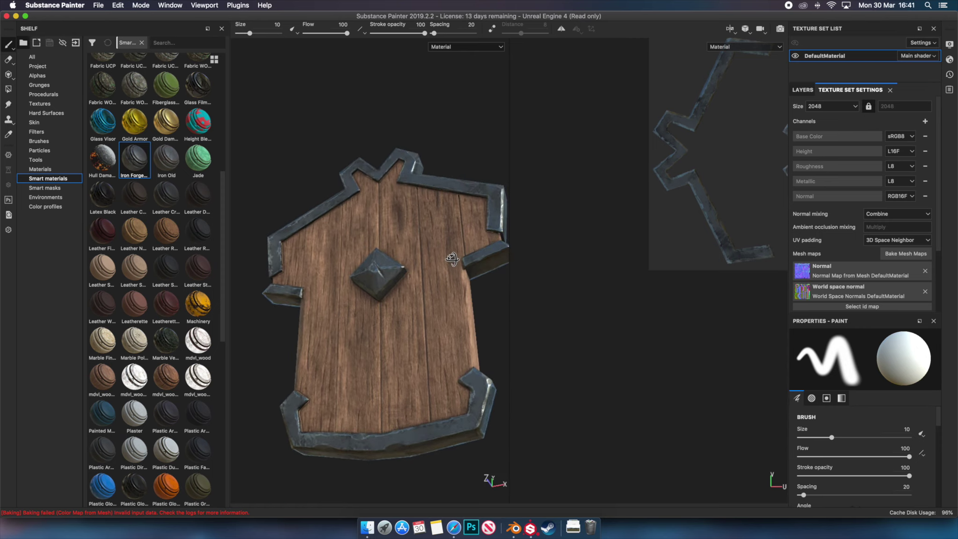
pyautogui.click(797, 92)
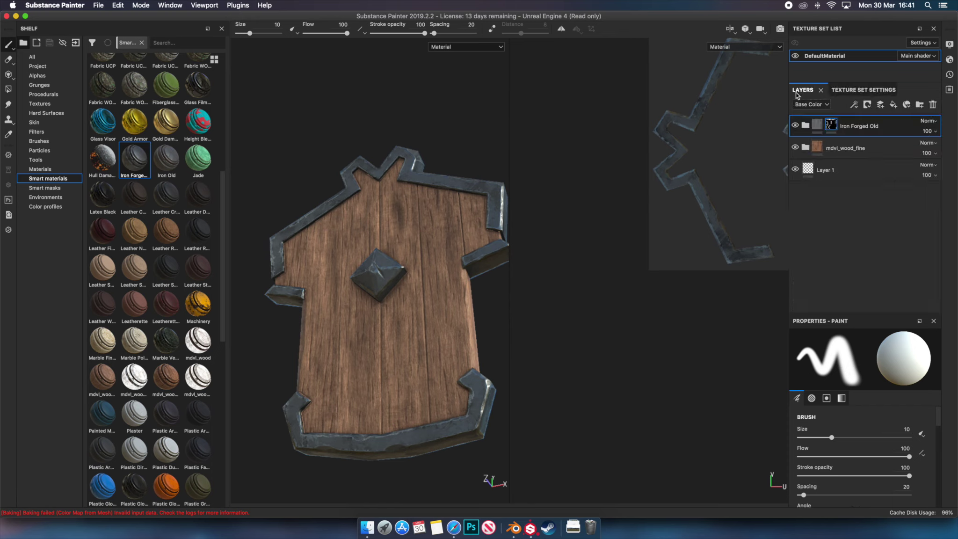
# Check the bare sculpt with iron and wood layers hidden, restore them, and drop Leather Damaged onto the shield.
pyautogui.click(795, 125)
pyautogui.click(795, 147)
pyautogui.moveTo(300, 245)
pyautogui.keyDown('alt'); pyautogui.mouseDown()
pyautogui.moveTo(289, 295)
pyautogui.moveTo(448, 216)
pyautogui.mouseUp(); pyautogui.keyUp('alt')
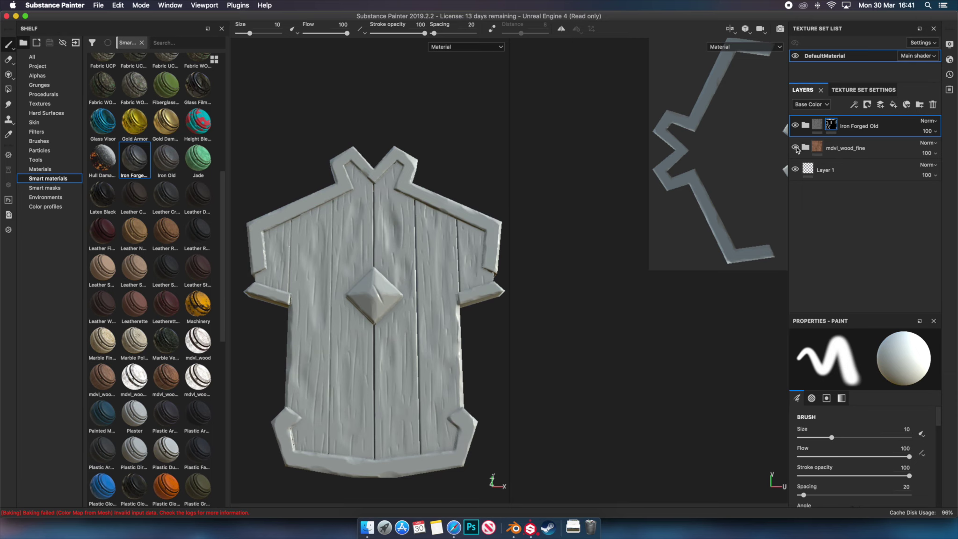
pyautogui.click(795, 147)
pyautogui.moveTo(407, 328)
pyautogui.keyDown('alt'); pyautogui.mouseDown()
pyautogui.moveTo(406, 288)
pyautogui.moveTo(419, 316)
pyautogui.moveTo(388, 292)
pyautogui.moveTo(355, 289)
pyautogui.mouseUp(); pyautogui.keyUp('alt')
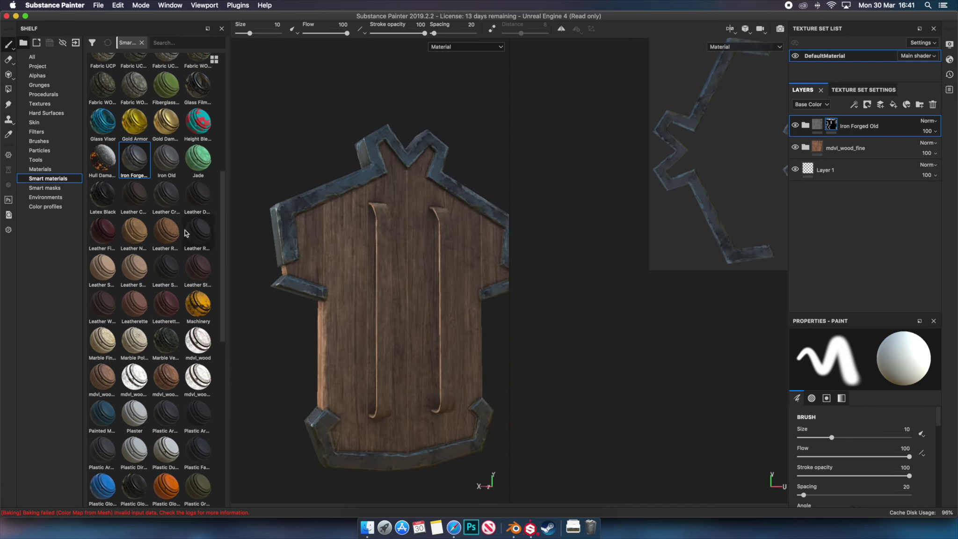
pyautogui.moveTo(193, 199); pyautogui.dragTo(382, 255)
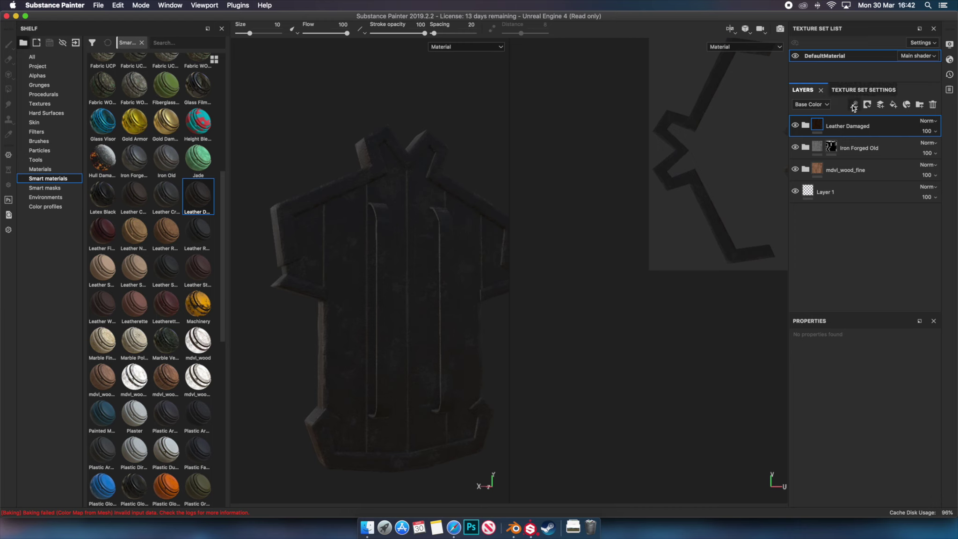
# Mask Leather Damaged to the two straps using a black mask and Polygon Fill, then add a fill layer.
pyautogui.click(867, 104)
pyautogui.click(882, 127)
pyautogui.click(8, 89)
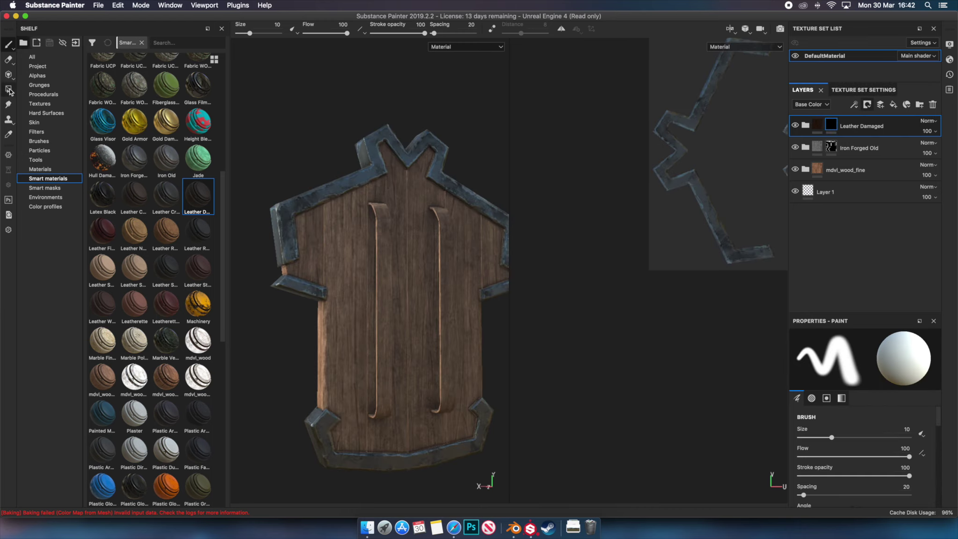
pyautogui.click(379, 221)
pyautogui.click(450, 227)
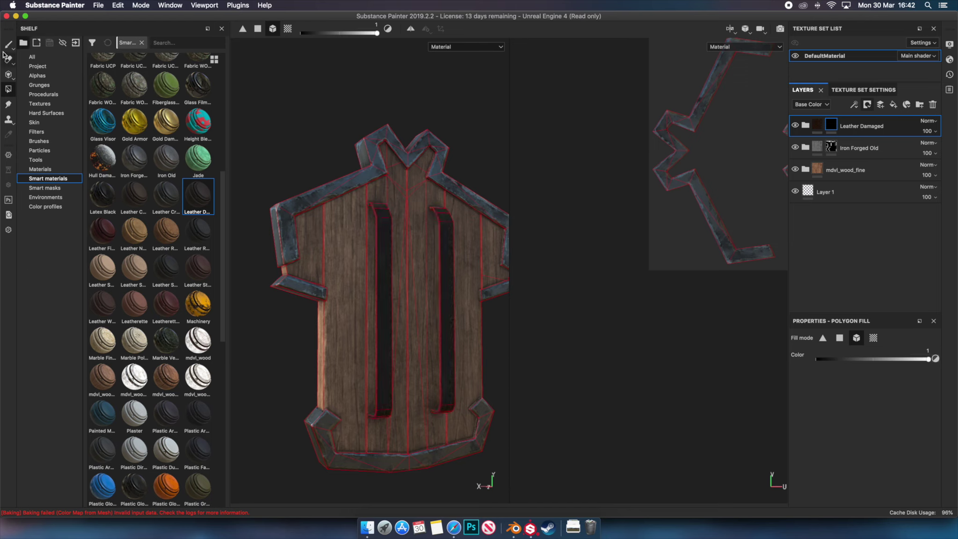
pyautogui.click(8, 44)
pyautogui.keyDown('alt'); pyautogui.moveTo(353, 174); pyautogui.dragTo(378, 173); pyautogui.keyUp('alt')
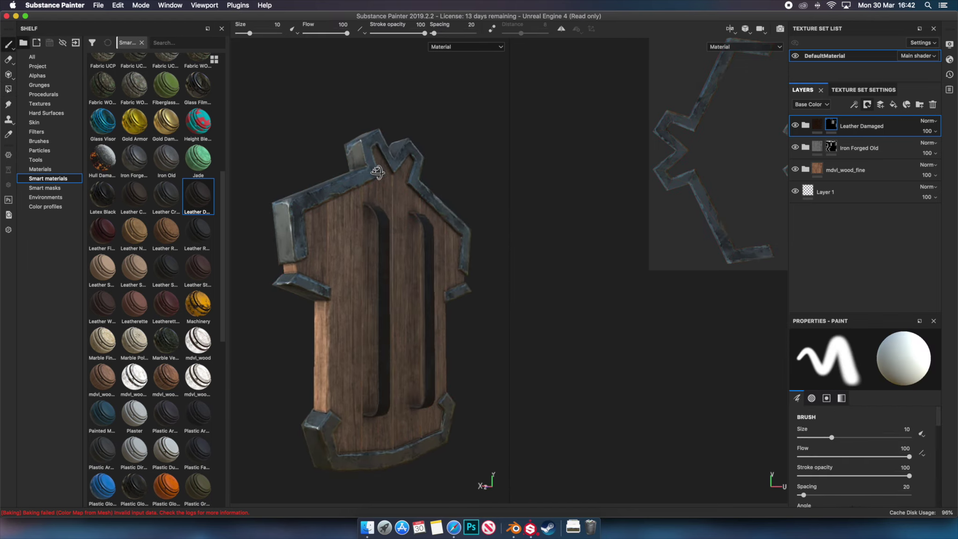
pyautogui.click(892, 104)
pyautogui.scroll(-4, 858, 407)
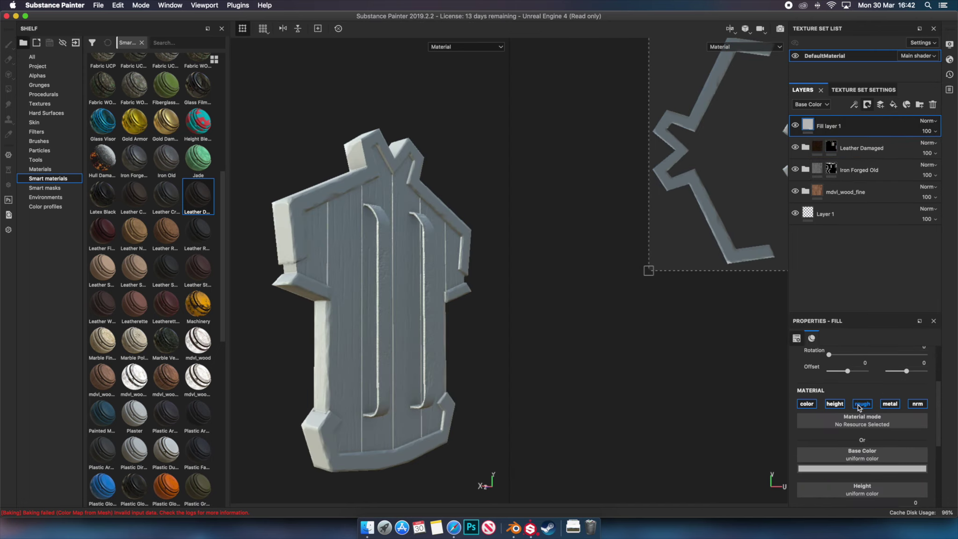
# Set the fill layer's Base Color to very dark brown and Roughness to about 0.95.
pyautogui.click(872, 468)
pyautogui.moveTo(905, 440); pyautogui.dragTo(946, 437)
pyautogui.click(859, 424)
pyautogui.scroll(-3, 865, 421)
pyautogui.moveTo(865, 415); pyautogui.dragTo(912, 416)
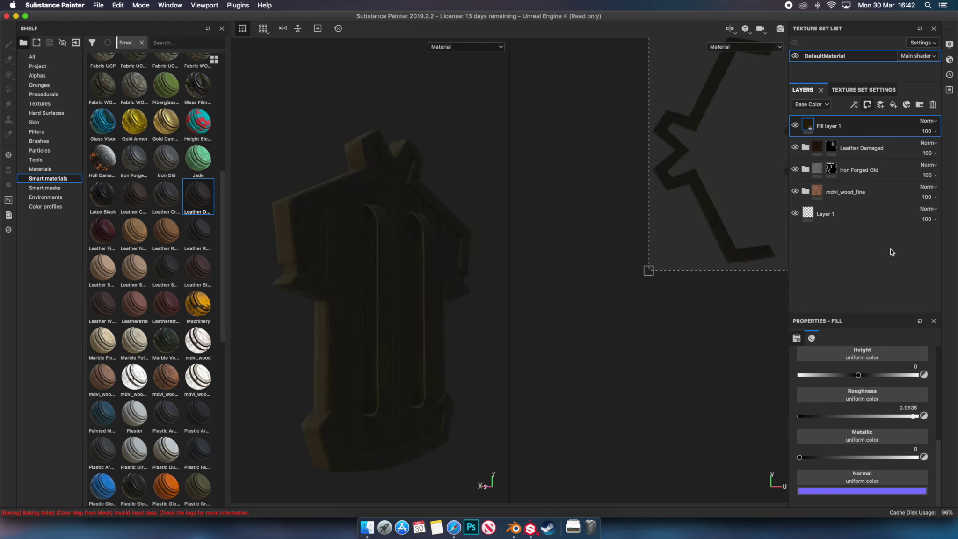
# Give the fill layer a black mask and add a generator to it.
pyautogui.click(866, 104)
pyautogui.click(871, 120)
pyautogui.click(854, 105)
pyautogui.click(865, 354)
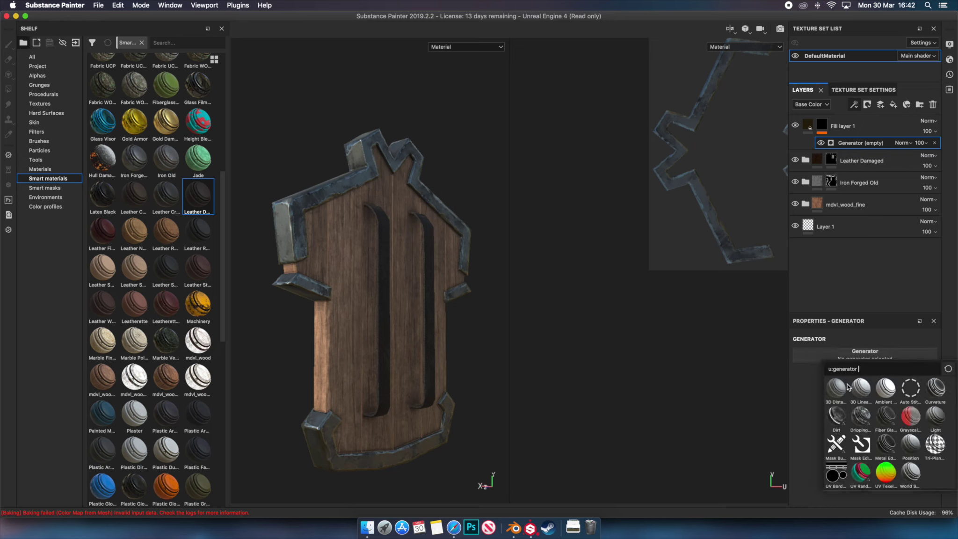
# Choose the Dirt generator for the fill mask and orbit the shield to check the grime.
pyautogui.click(837, 419)
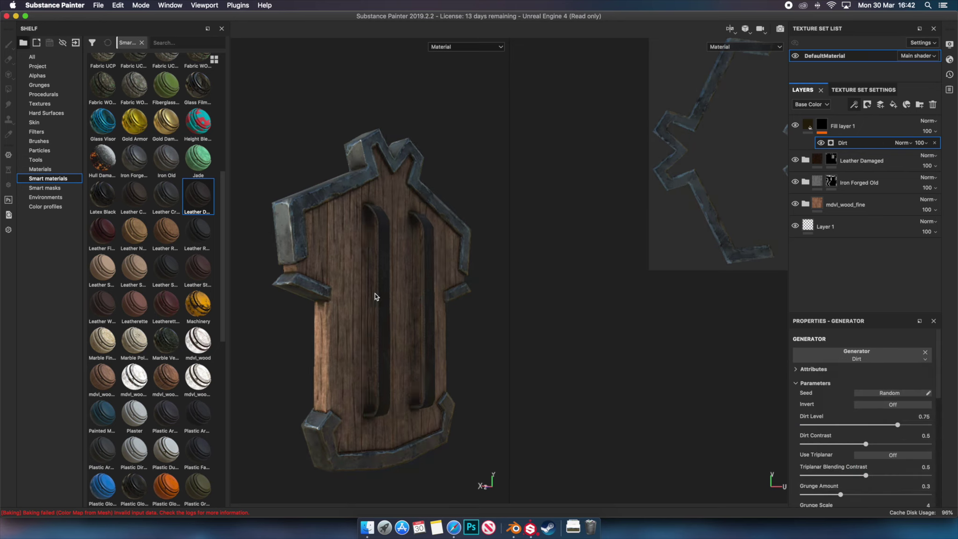
pyautogui.keyDown('alt'); pyautogui.moveTo(374, 296); pyautogui.dragTo(423, 284); pyautogui.keyUp('alt')
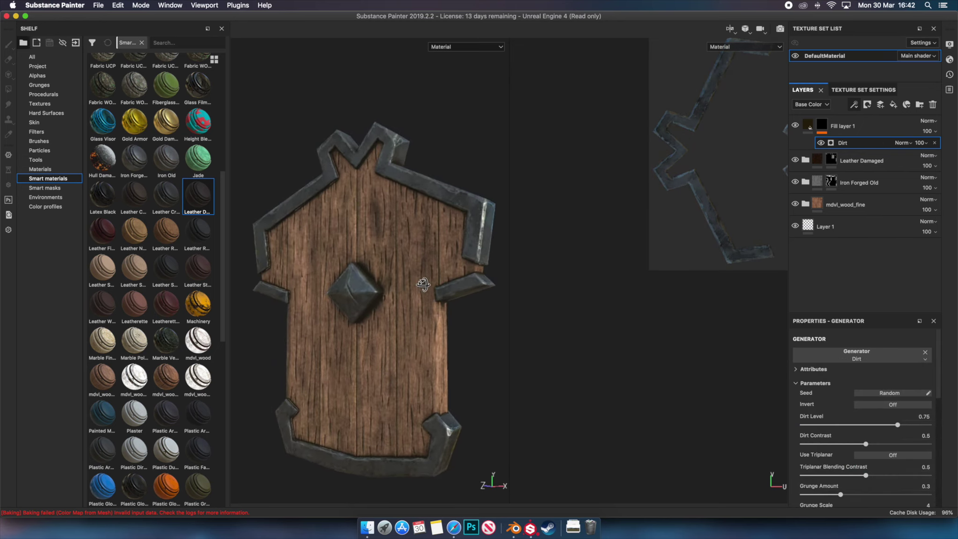
pyautogui.keyDown('alt'); pyautogui.moveTo(423, 284); pyautogui.dragTo(402, 257); pyautogui.keyUp('alt')
pyautogui.scroll(5, 402, 257)
pyautogui.scroll(3, 389, 238)
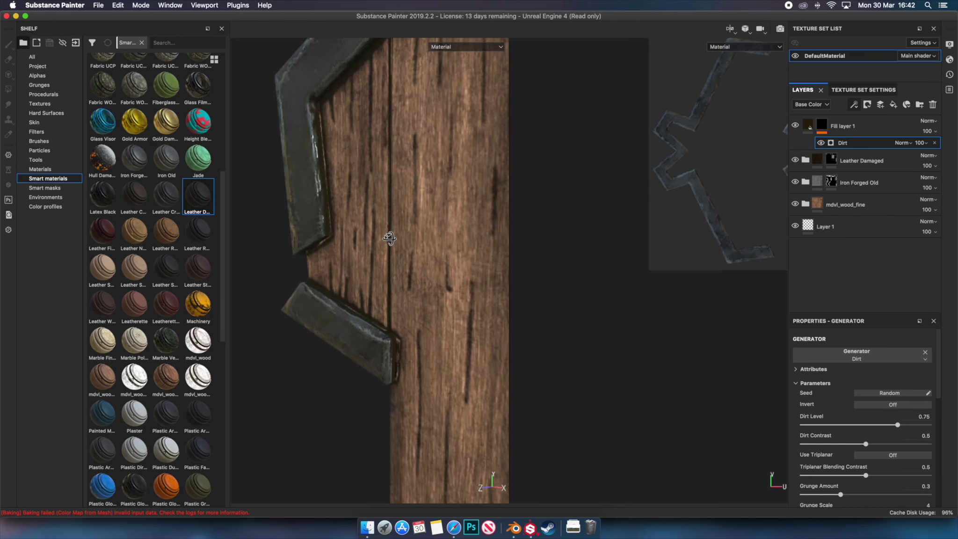
pyautogui.keyDown('shift'); pyautogui.moveTo(389, 238); pyautogui.dragTo(378, 262, button='right'); pyautogui.keyUp('shift')
pyautogui.scroll(2, 378, 262)
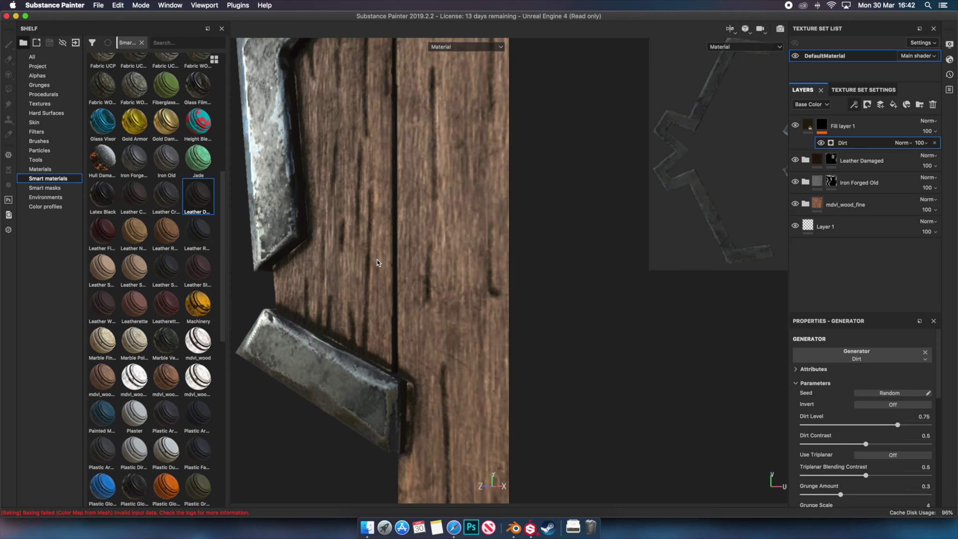
pyautogui.scroll(-5, 378, 261)
pyautogui.moveTo(378, 262)
pyautogui.keyDown('alt'); pyautogui.mouseDown()
pyautogui.moveTo(360, 252)
pyautogui.moveTo(379, 239)
pyautogui.mouseUp(); pyautogui.keyUp('alt')
pyautogui.keyDown('alt'); pyautogui.moveTo(379, 239); pyautogui.dragTo(386, 230, button='middle'); pyautogui.keyUp('alt')
pyautogui.keyDown('alt'); pyautogui.moveTo(394, 243); pyautogui.dragTo(388, 237); pyautogui.keyUp('alt')
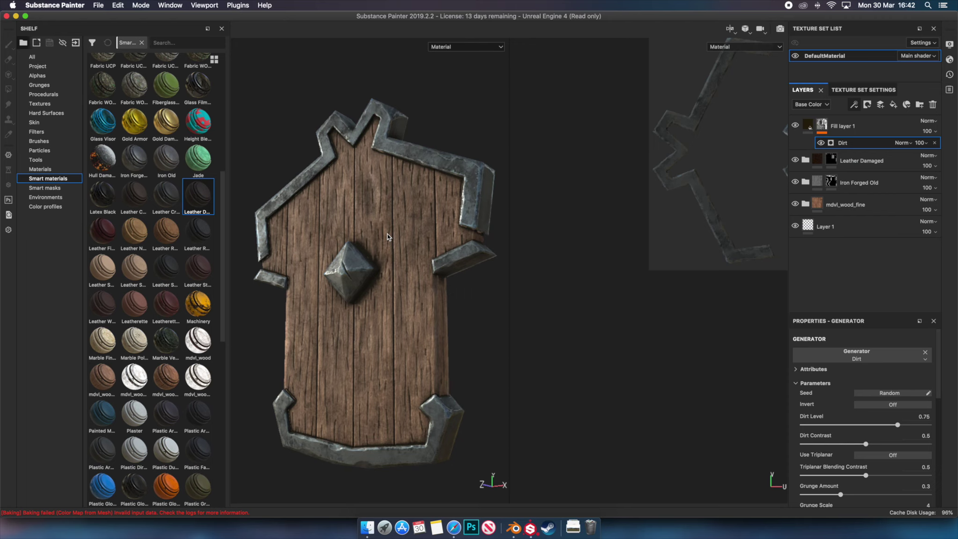
pyautogui.moveTo(822, 126)
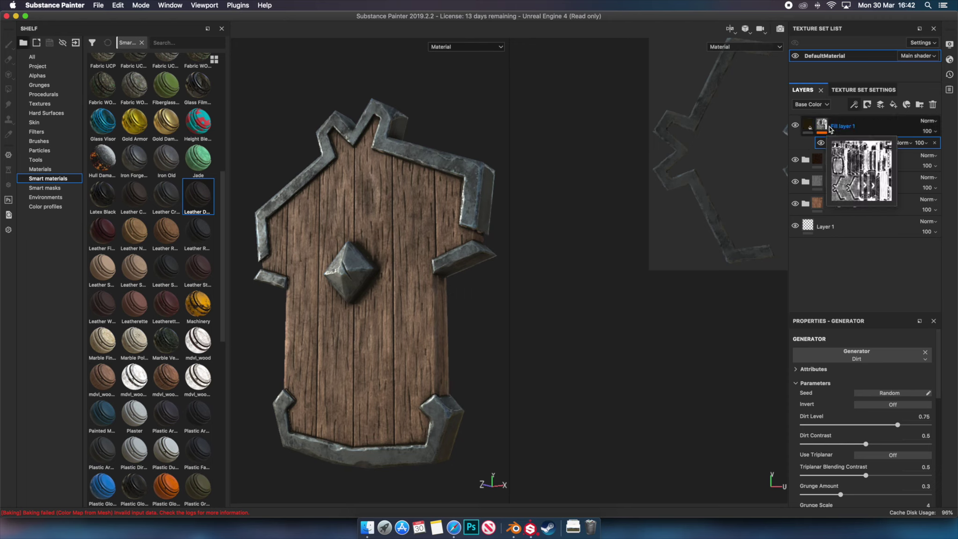
# Move Iron Forged Old to the top and start tuning the Dirt generator's Dirt Level.
pyautogui.moveTo(859, 182); pyautogui.dragTo(849, 117)
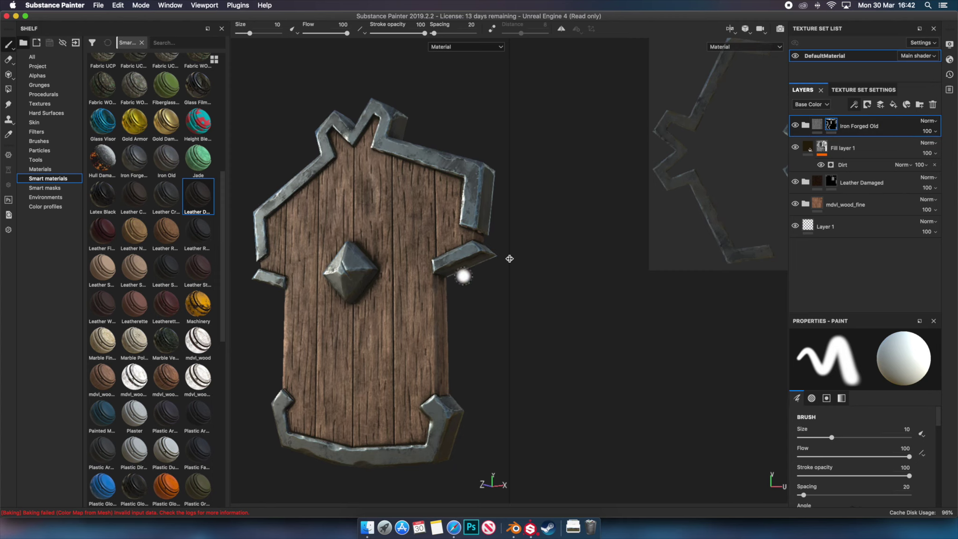
pyautogui.click(842, 149)
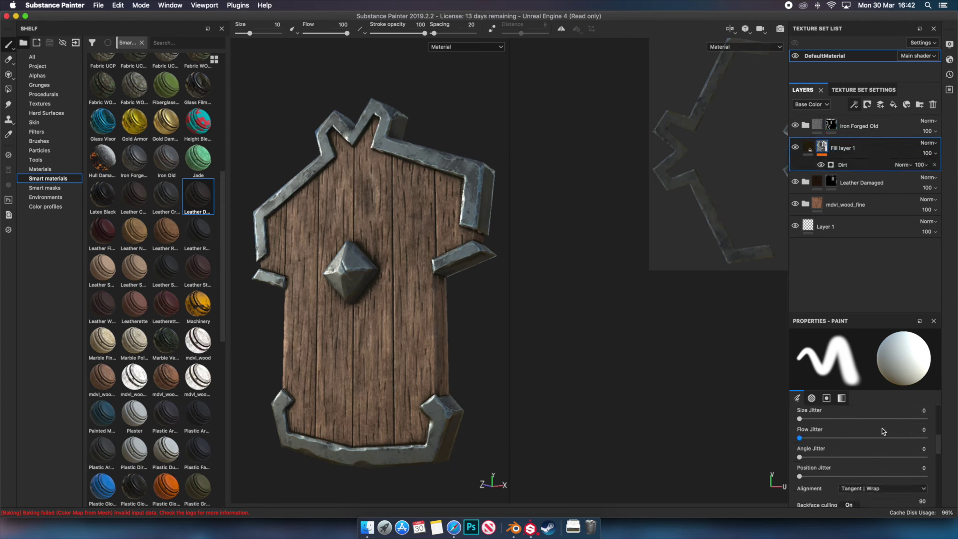
pyautogui.click(857, 164)
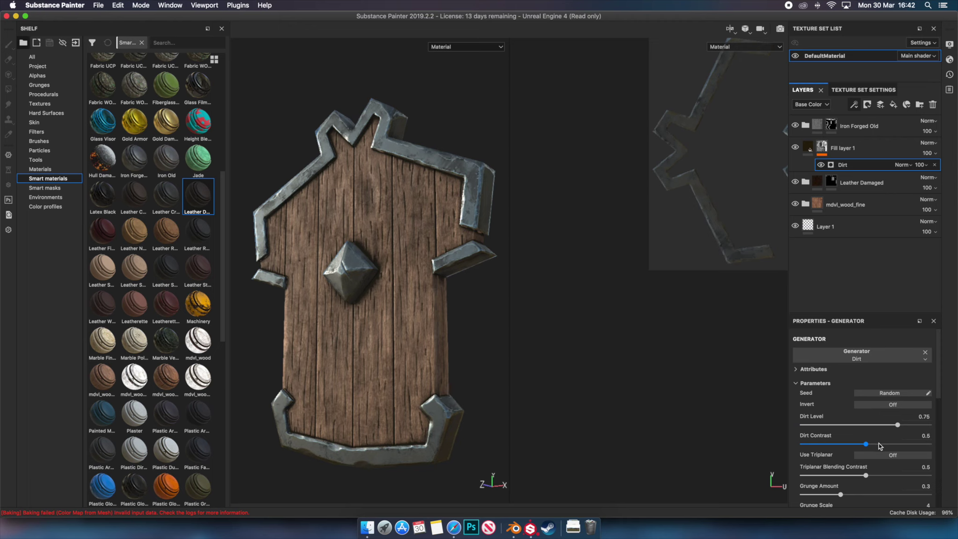
pyautogui.moveTo(897, 425); pyautogui.dragTo(905, 425)
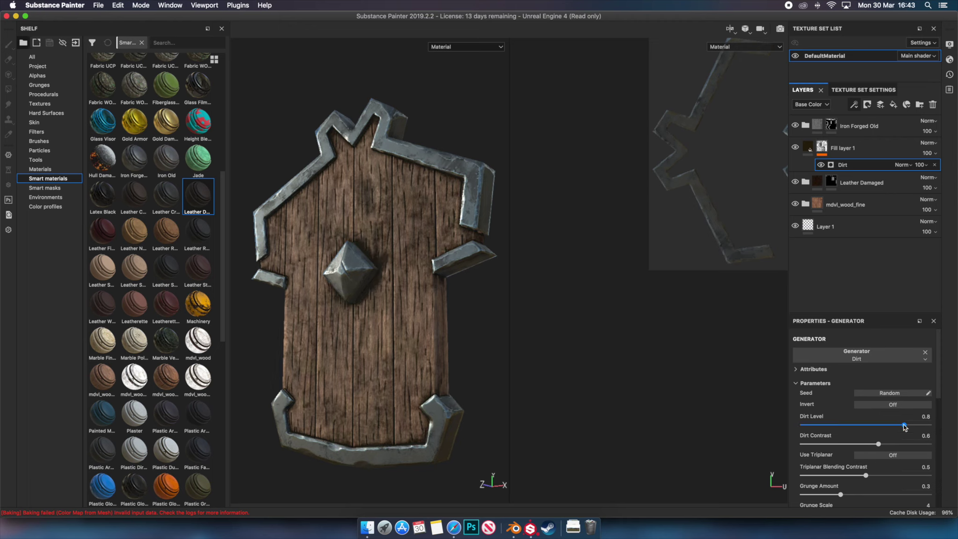
pyautogui.moveTo(911, 426); pyautogui.dragTo(908, 426)
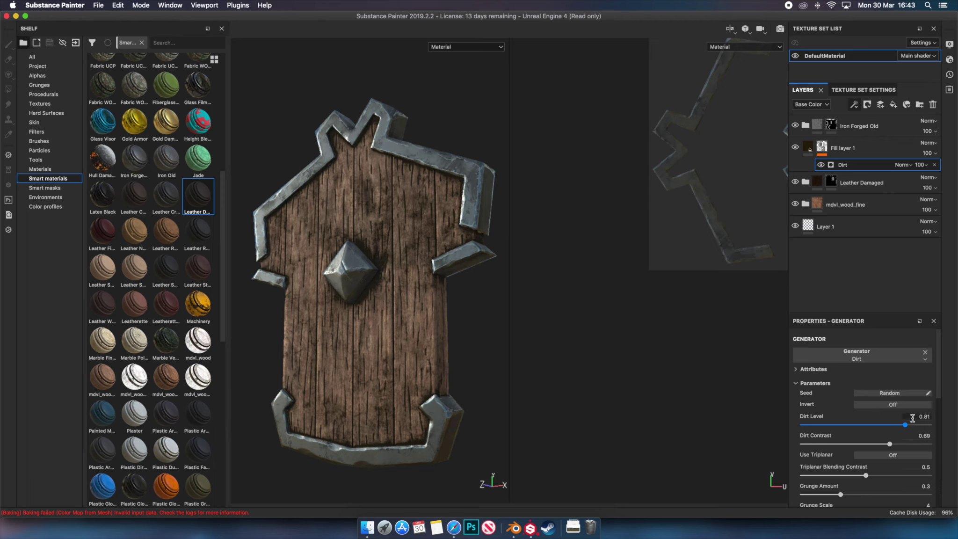
pyautogui.click(902, 426)
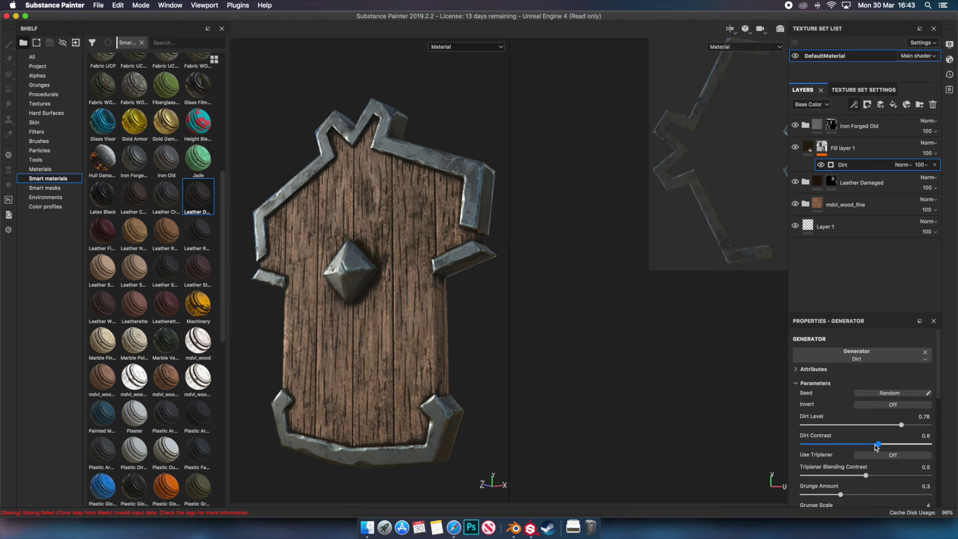
# Set Grunge Amount to 0.48 and Dirt Level to 0.71, then move the dirt layer up the stack.
pyautogui.scroll(-2, 844, 480)
pyautogui.click(851, 467)
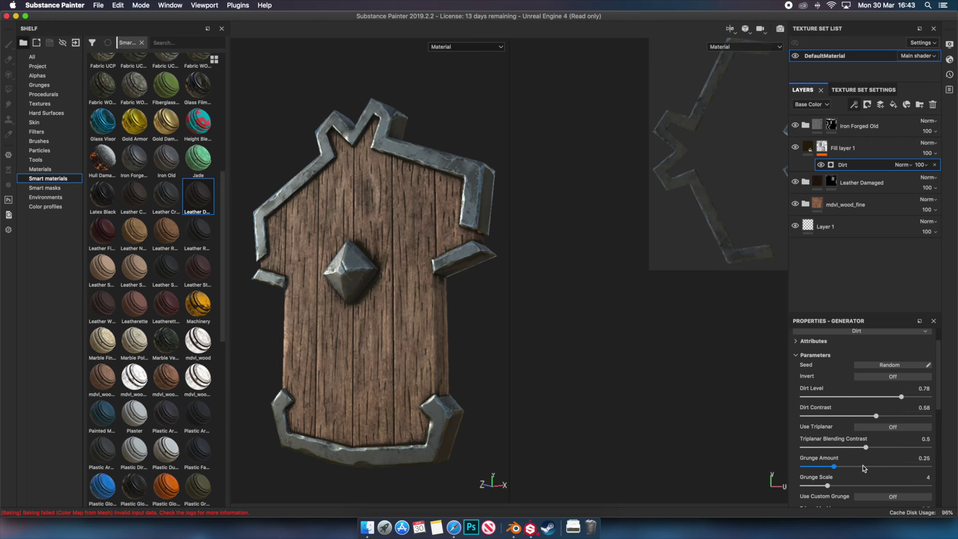
pyautogui.click(863, 467)
pyautogui.click(892, 397)
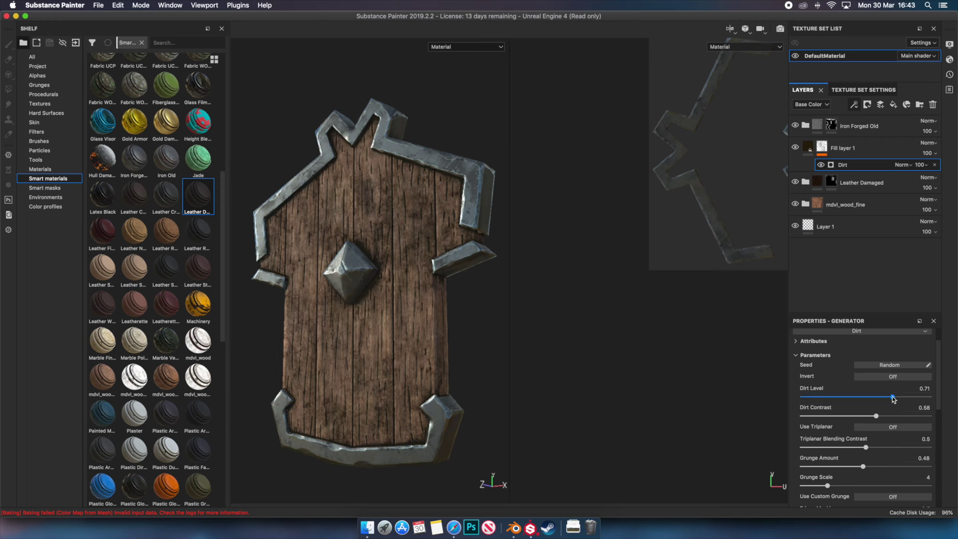
pyautogui.keyDown('alt'); pyautogui.moveTo(342, 302); pyautogui.dragTo(395, 311); pyautogui.keyUp('alt')
pyautogui.moveTo(841, 148); pyautogui.dragTo(849, 121)
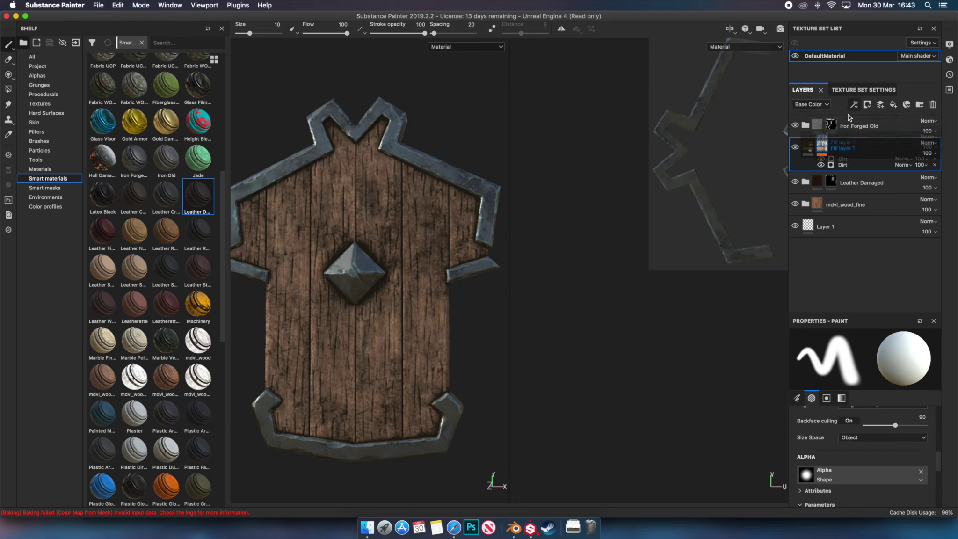
# Place Fill layer 1 above Iron Forged Old and orbit the shield to review the dirtied trim.
pyautogui.click(823, 162)
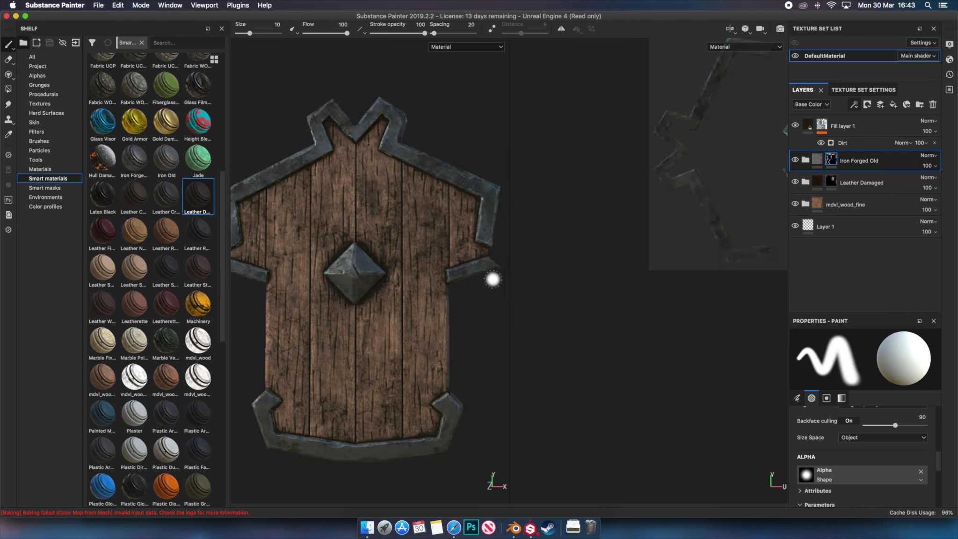
pyautogui.keyDown('alt'); pyautogui.moveTo(491, 278); pyautogui.dragTo(378, 268); pyautogui.keyUp('alt')
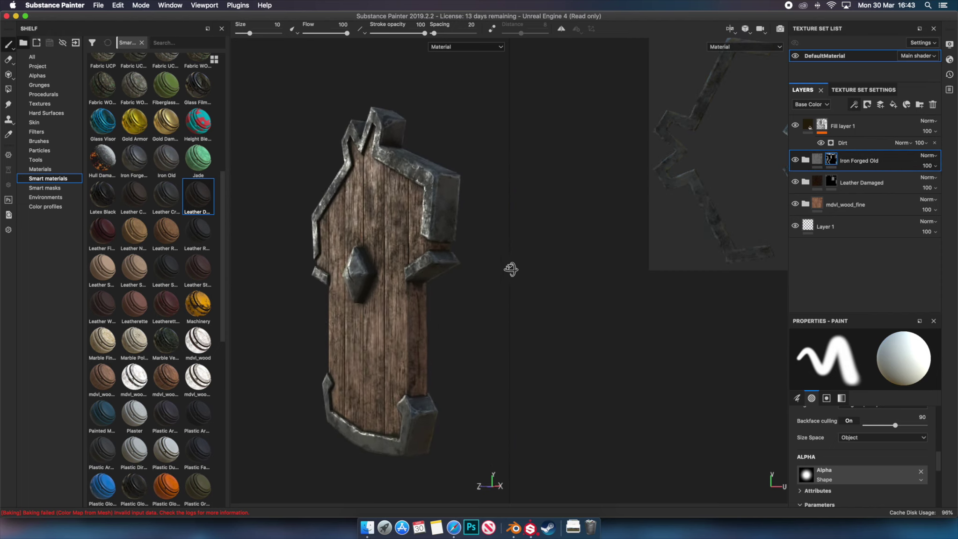
pyautogui.keyDown('alt'); pyautogui.moveTo(377, 268); pyautogui.dragTo(376, 299); pyautogui.keyUp('alt')
pyautogui.keyDown('alt'); pyautogui.moveTo(377, 299); pyautogui.dragTo(415, 290, button='middle'); pyautogui.keyUp('alt')
pyautogui.moveTo(415, 290)
pyautogui.keyDown('alt'); pyautogui.mouseDown()
pyautogui.moveTo(400, 261)
pyautogui.moveTo(407, 271)
pyautogui.mouseUp(); pyautogui.keyUp('alt')
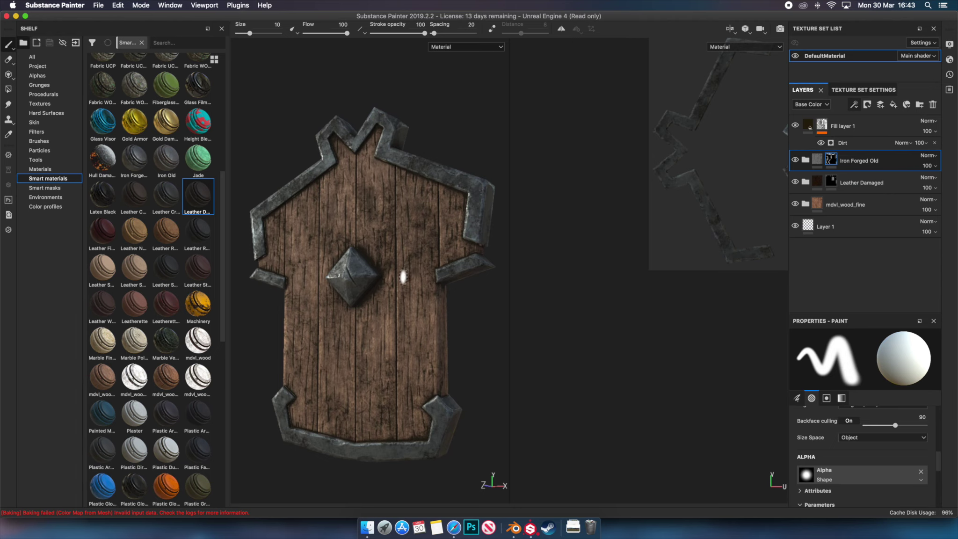
pyautogui.keyDown('alt'); pyautogui.moveTo(398, 295); pyautogui.dragTo(421, 285); pyautogui.keyUp('alt')
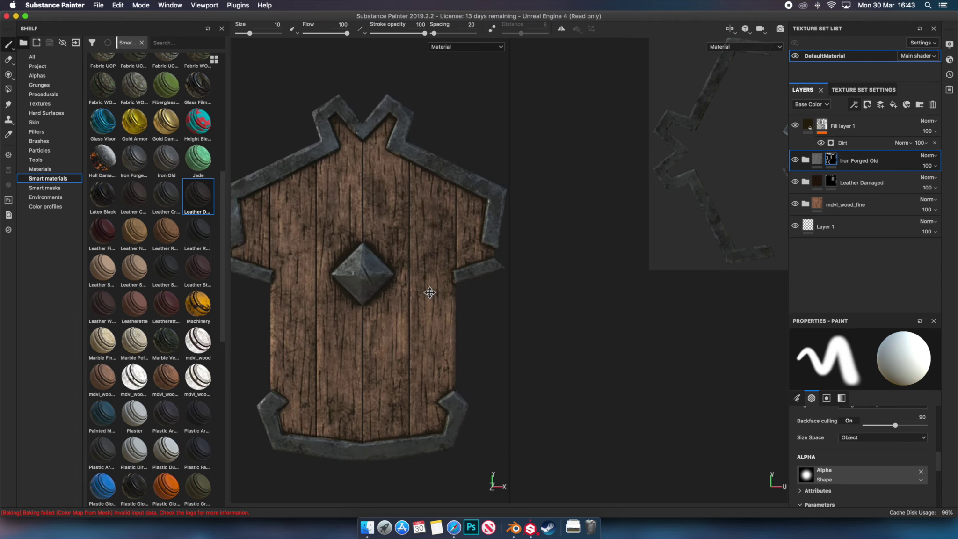
pyautogui.keyDown('alt'); pyautogui.moveTo(428, 289); pyautogui.dragTo(441, 293, button='middle'); pyautogui.keyUp('alt')
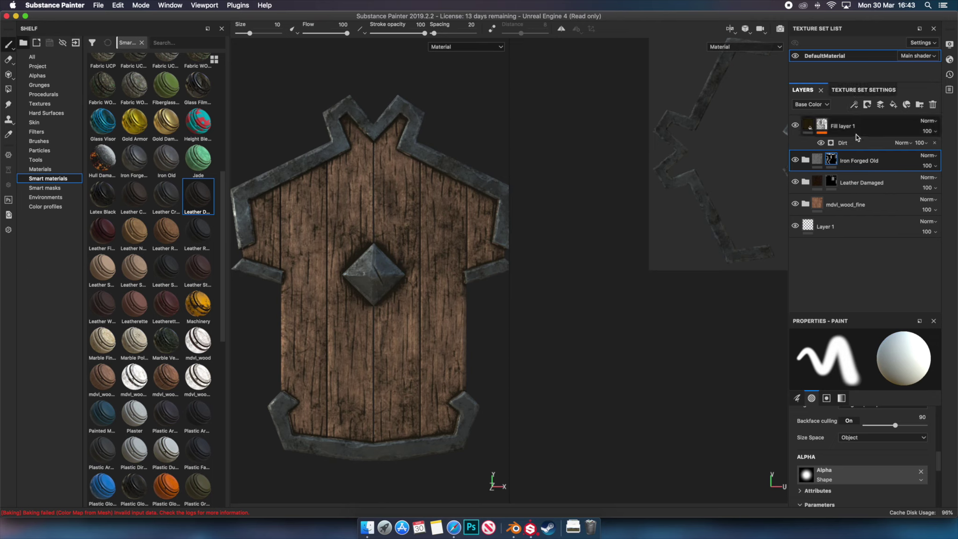
pyautogui.click(866, 122)
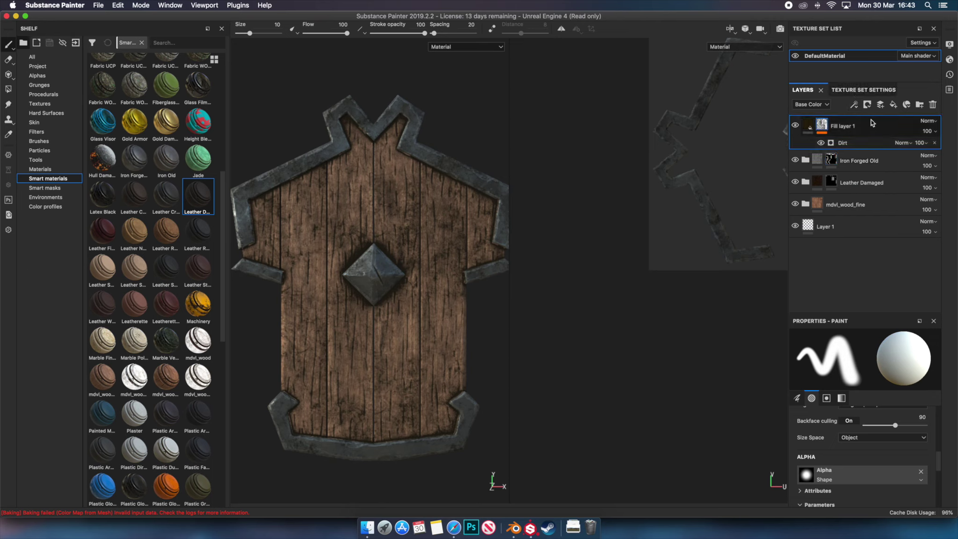